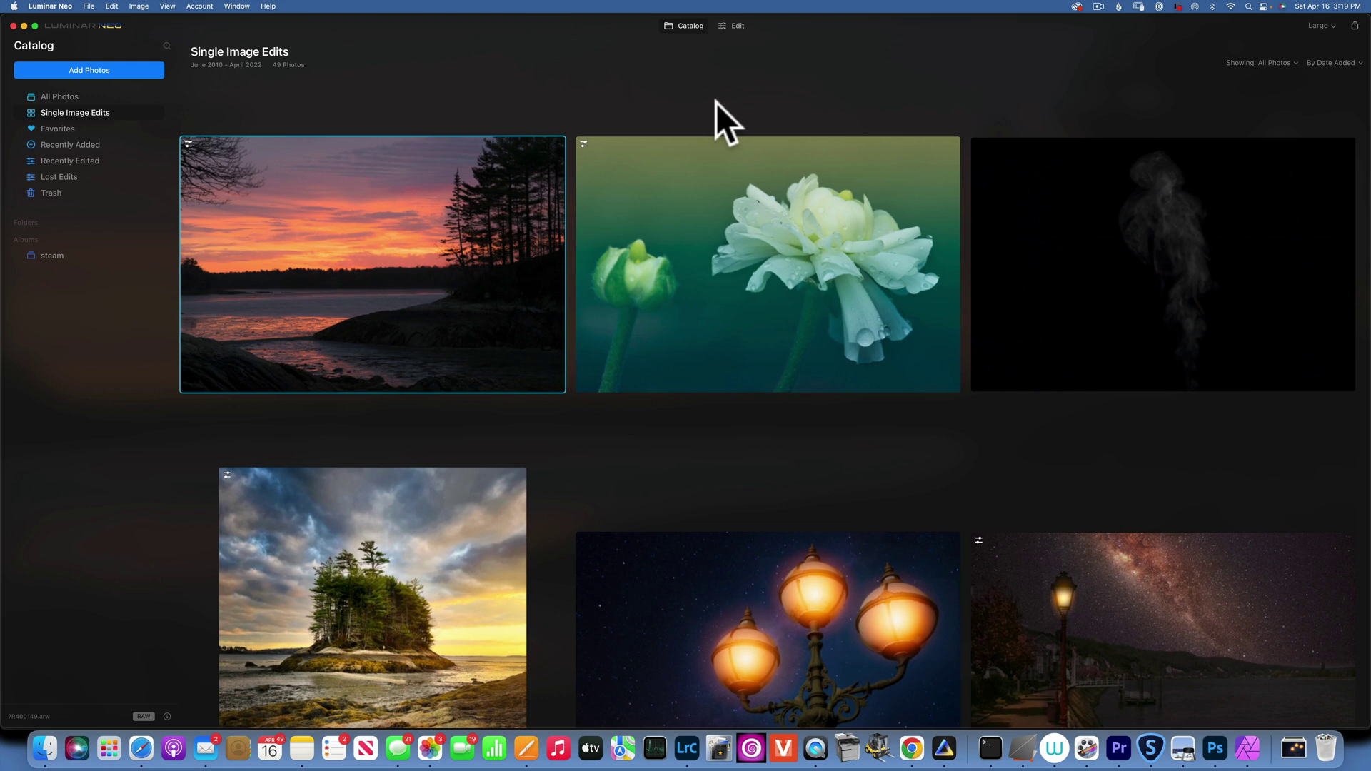
# Step: Open the sunset seascape with pine silhouettes full-size from the Single Image Edits catalog
pyautogui.doubleClick(427, 228)
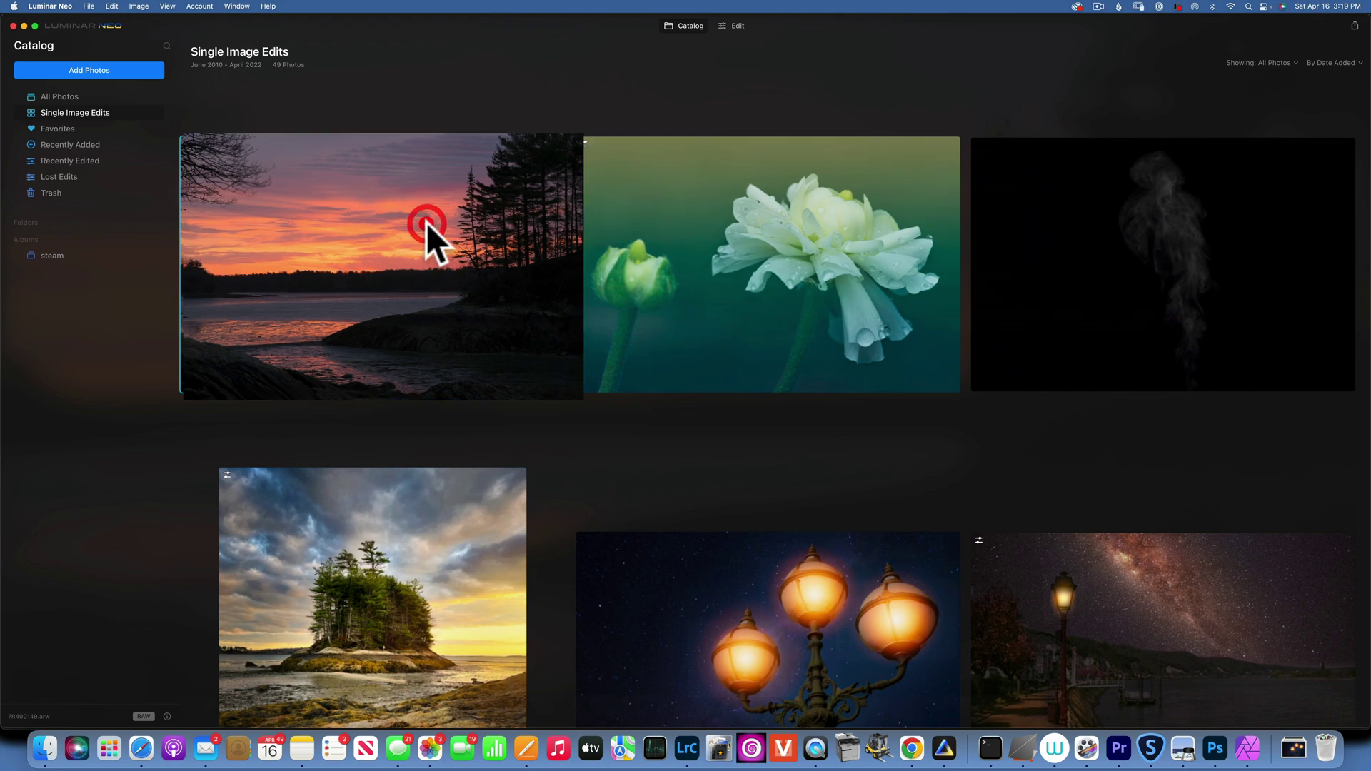
# Step: Straighten the seascape's horizon with Crop's Horizon Alignment and apply the crop
pyautogui.click(738, 25)
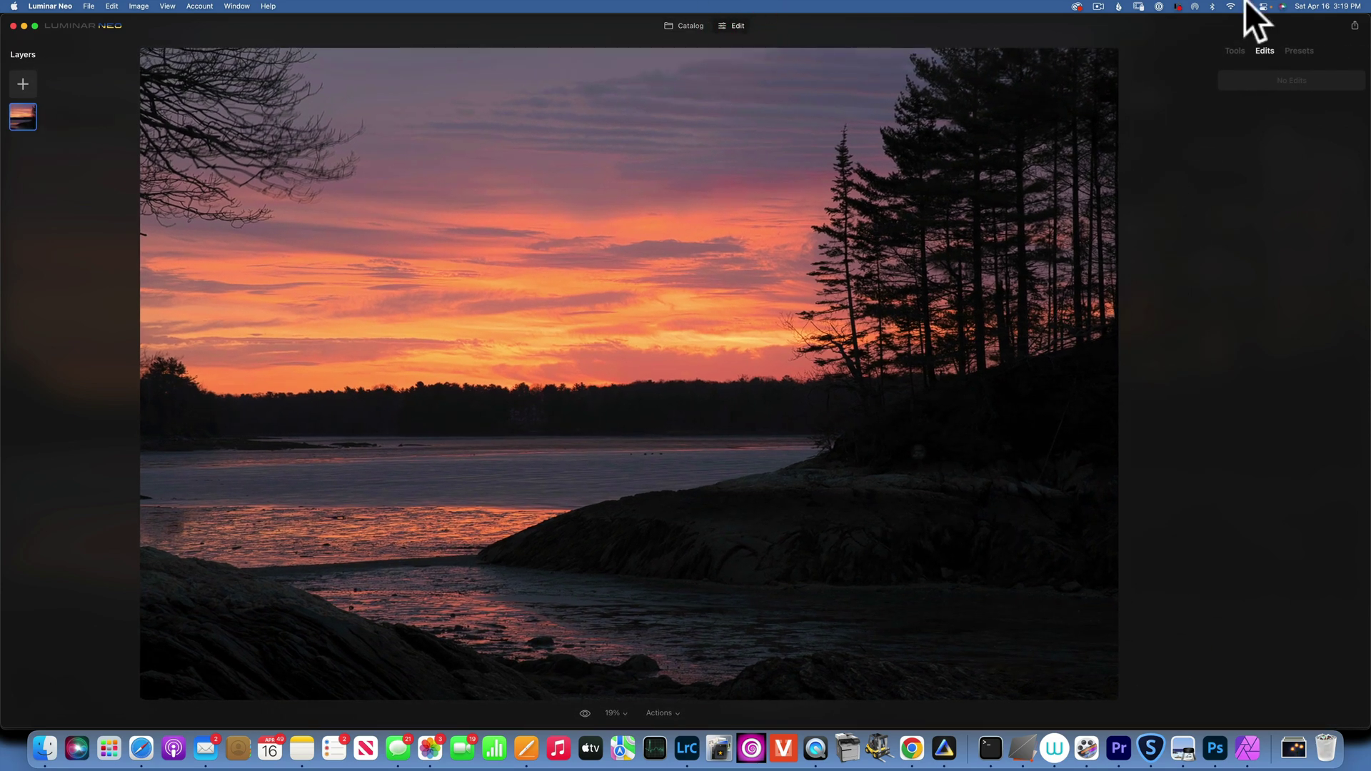
pyautogui.click(1232, 50)
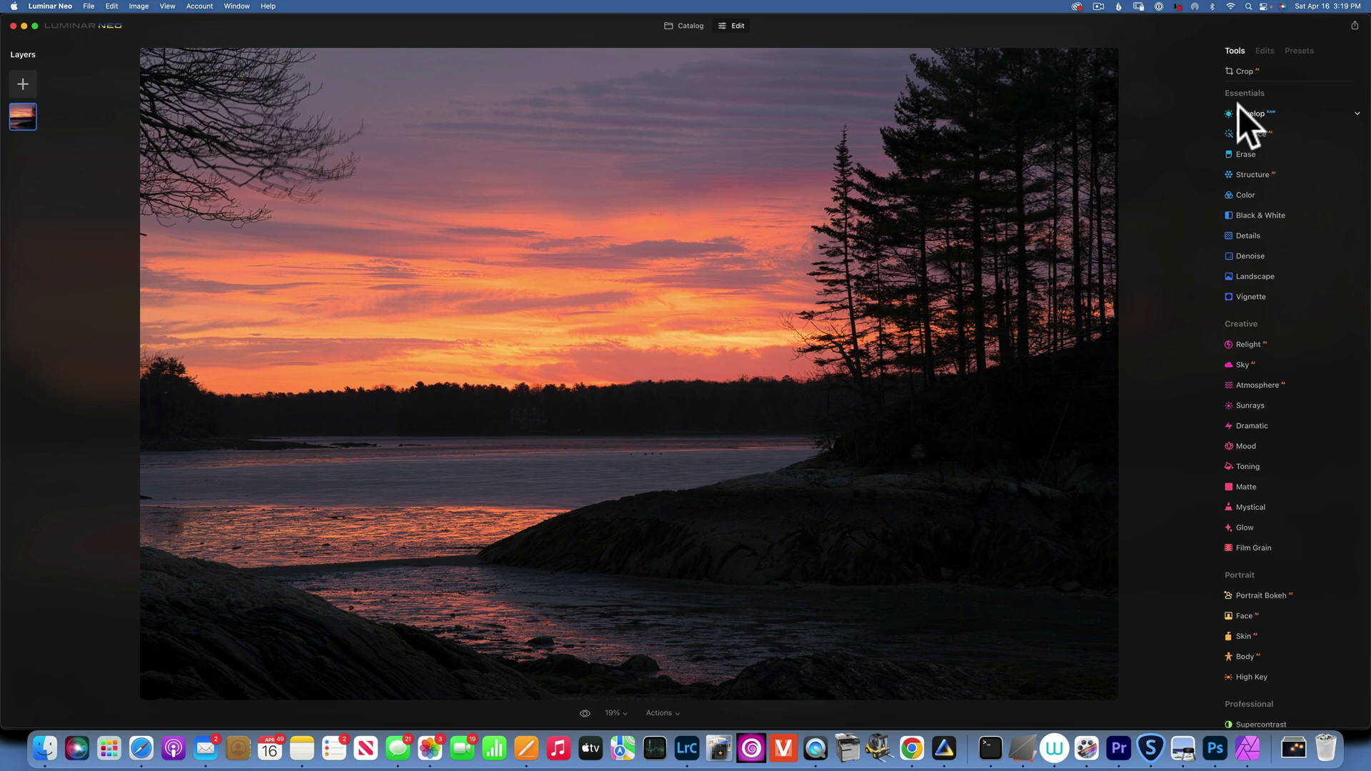
pyautogui.scroll(1, 1253, 111)
pyautogui.click(1246, 70)
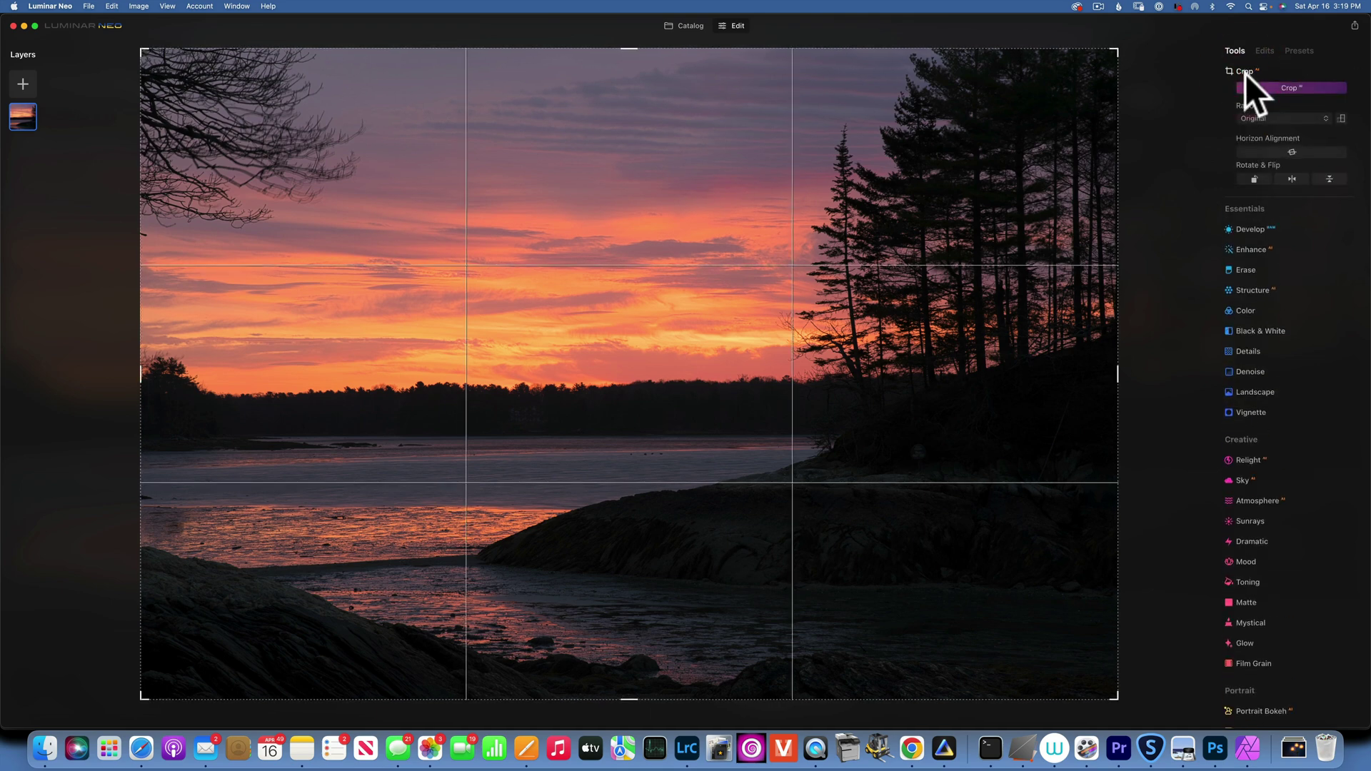
pyautogui.click(1291, 151)
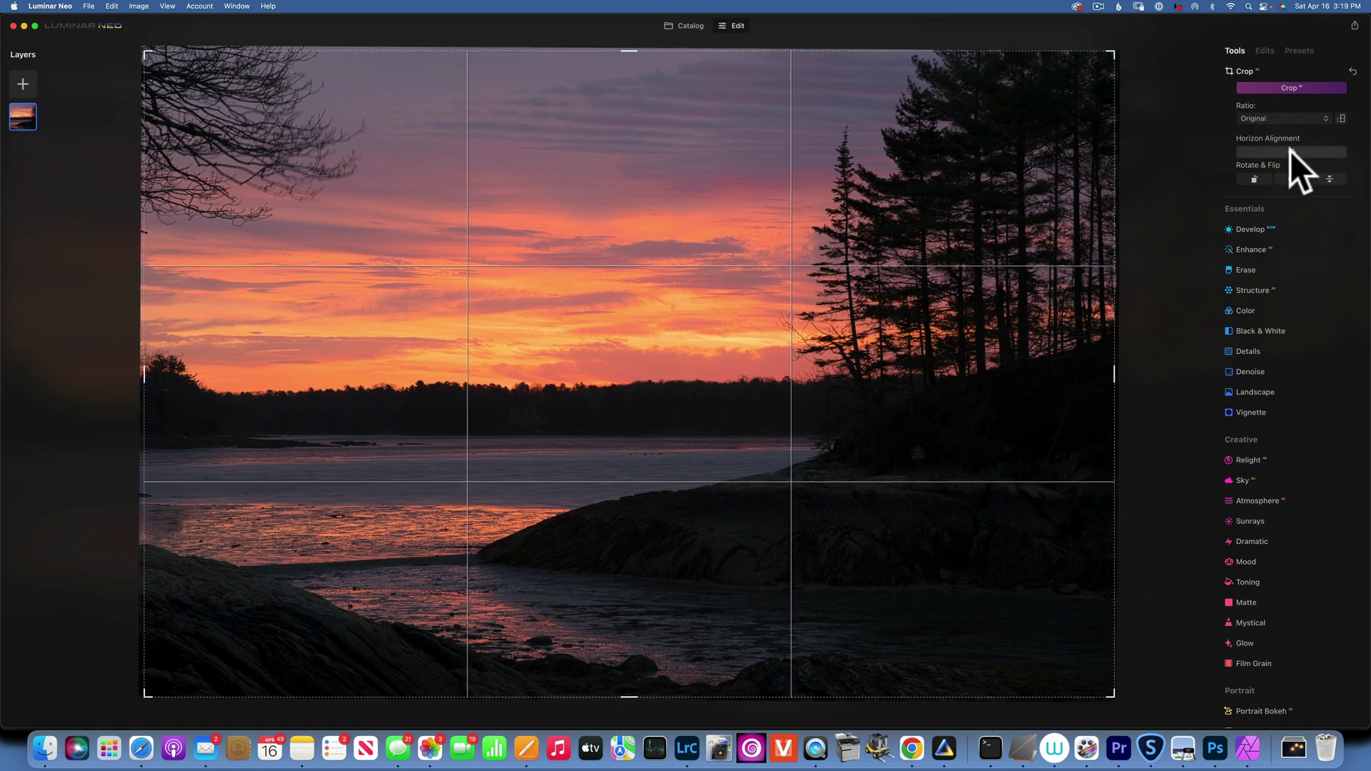
pyautogui.press('Return')
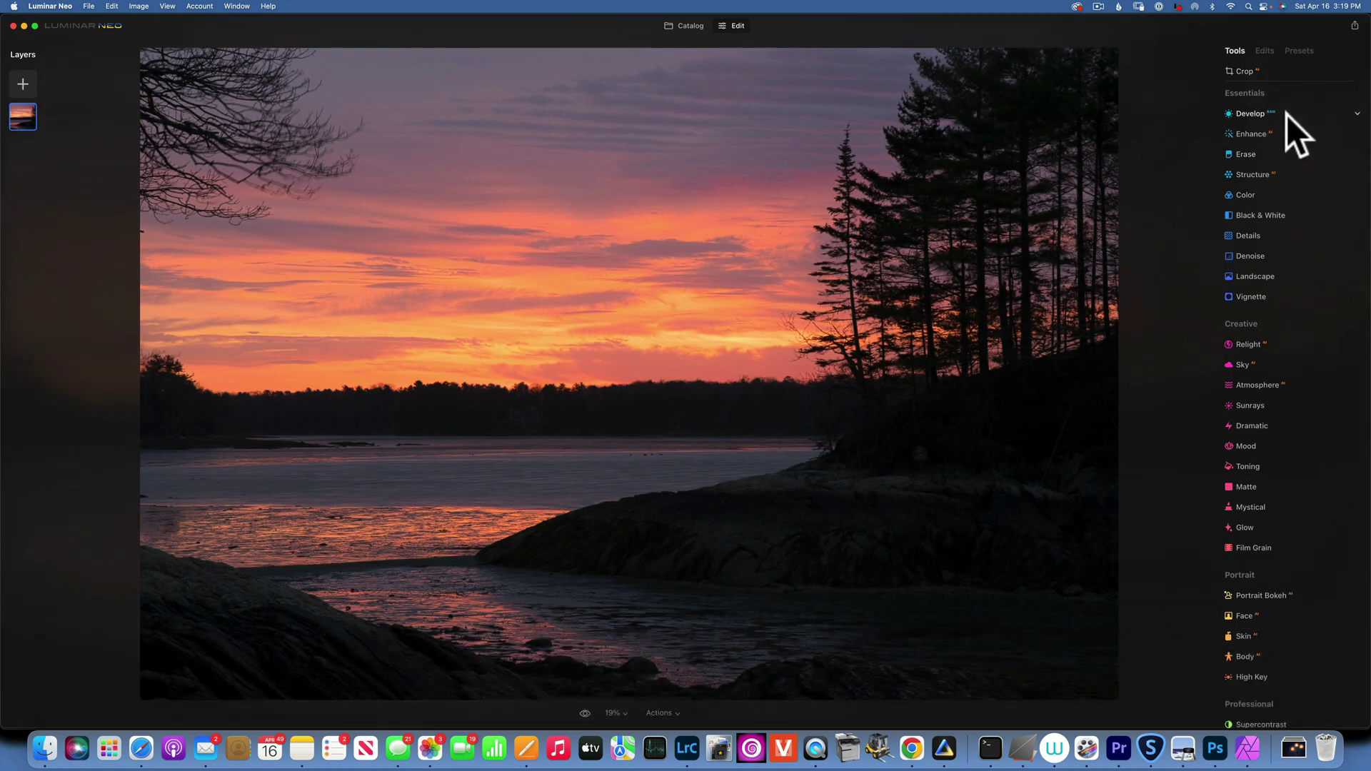
# Step: Set Develop Light to Smart Contrast 9, Highlights -13 and Shadows 37
pyautogui.click(1258, 112)
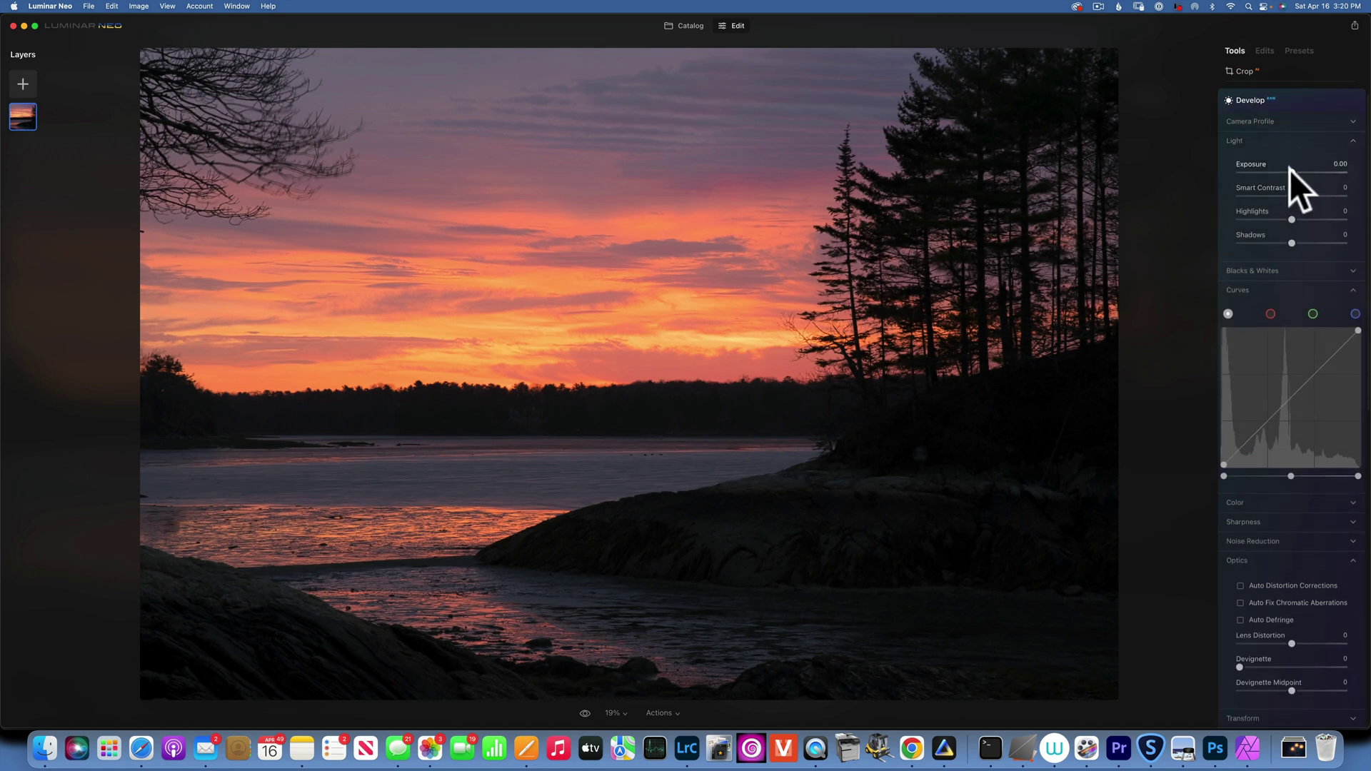
pyautogui.moveTo(1295, 196)
pyautogui.mouseDown()
pyautogui.moveTo(1317, 196)
pyautogui.moveTo(1297, 196)
pyautogui.moveTo(1301, 216)
pyautogui.moveTo(1263, 216)
pyautogui.moveTo(1285, 216)
pyautogui.mouseUp()
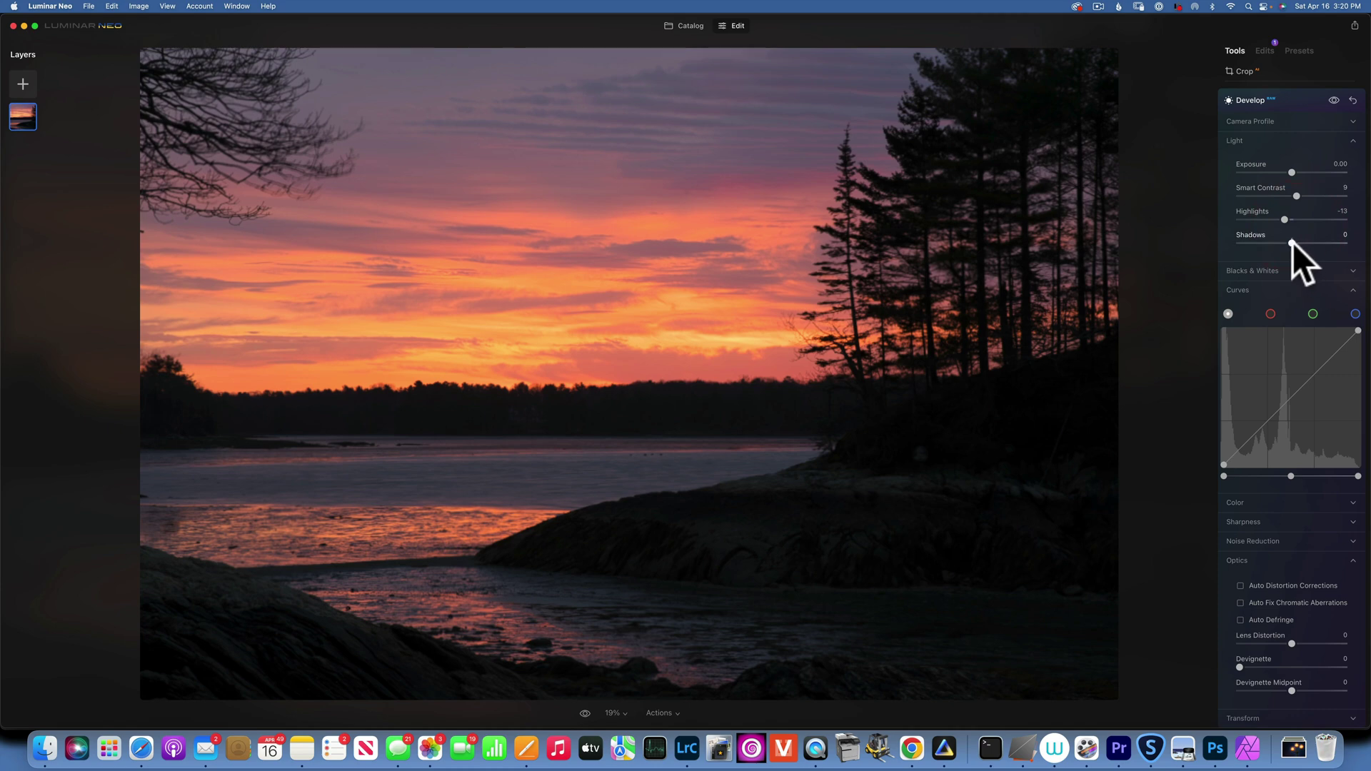
pyautogui.moveTo(1332, 245)
pyautogui.mouseDown()
pyautogui.moveTo(1356, 240)
pyautogui.moveTo(1304, 243)
pyautogui.mouseUp()
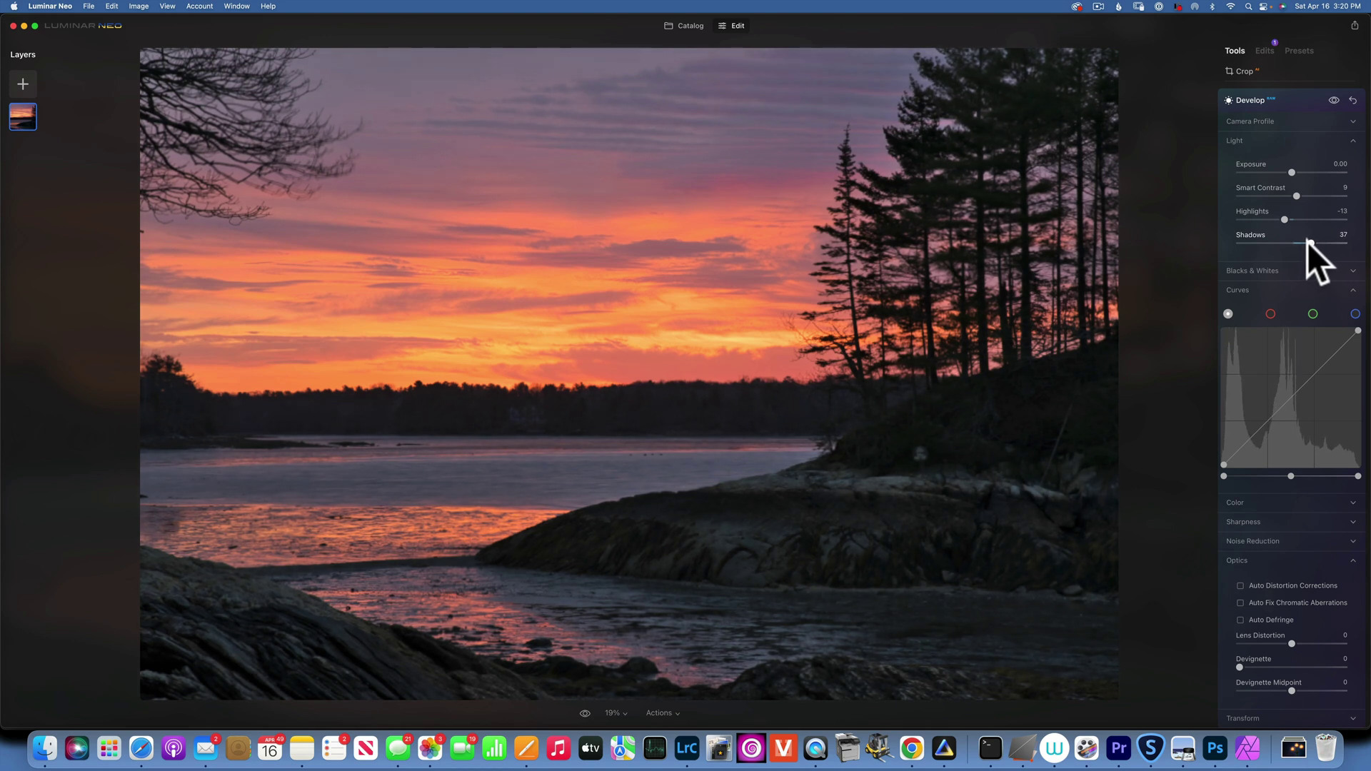
pyautogui.moveTo(1309, 242); pyautogui.dragTo(1309, 242)
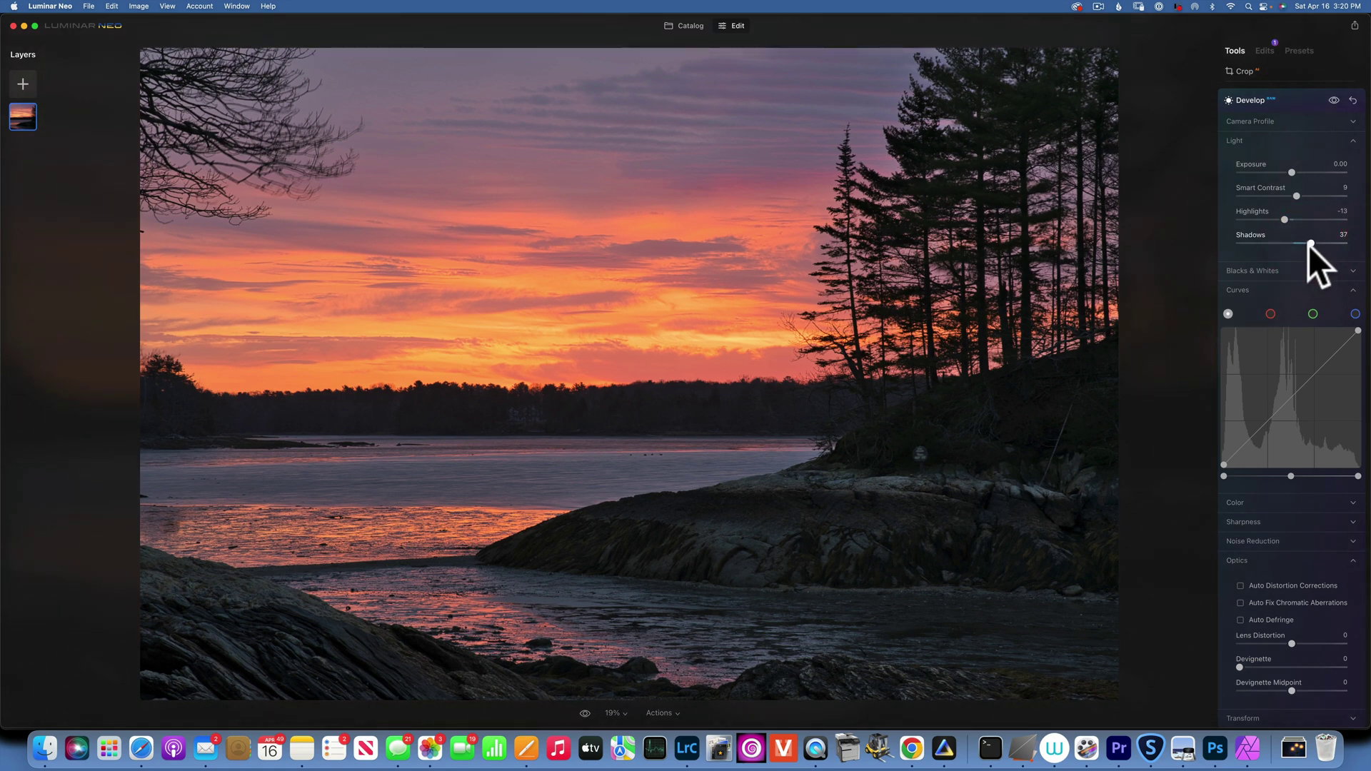
pyautogui.scroll(-5, 1308, 246)
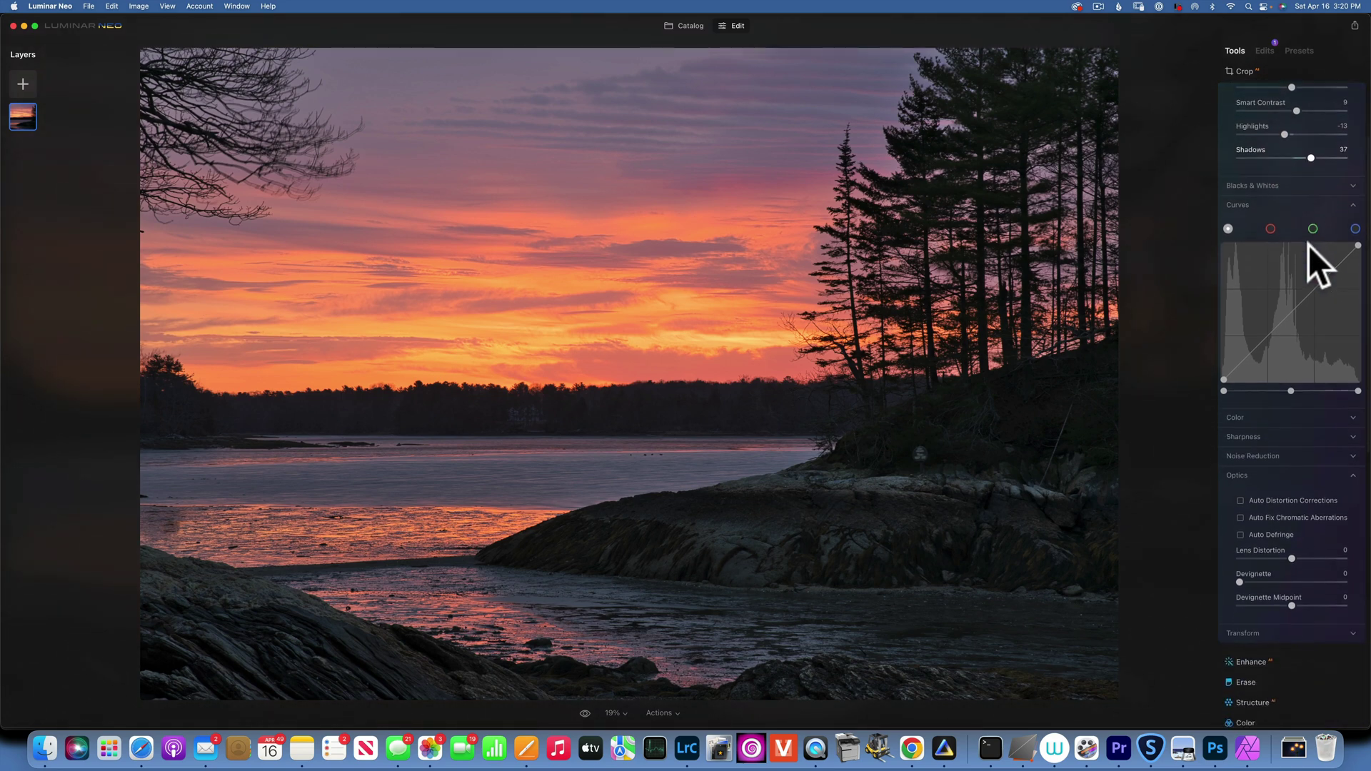
# Step: Add a lower and an upper point to the Develop tone curve for a gentle S-curve
pyautogui.scroll(2, 1308, 246)
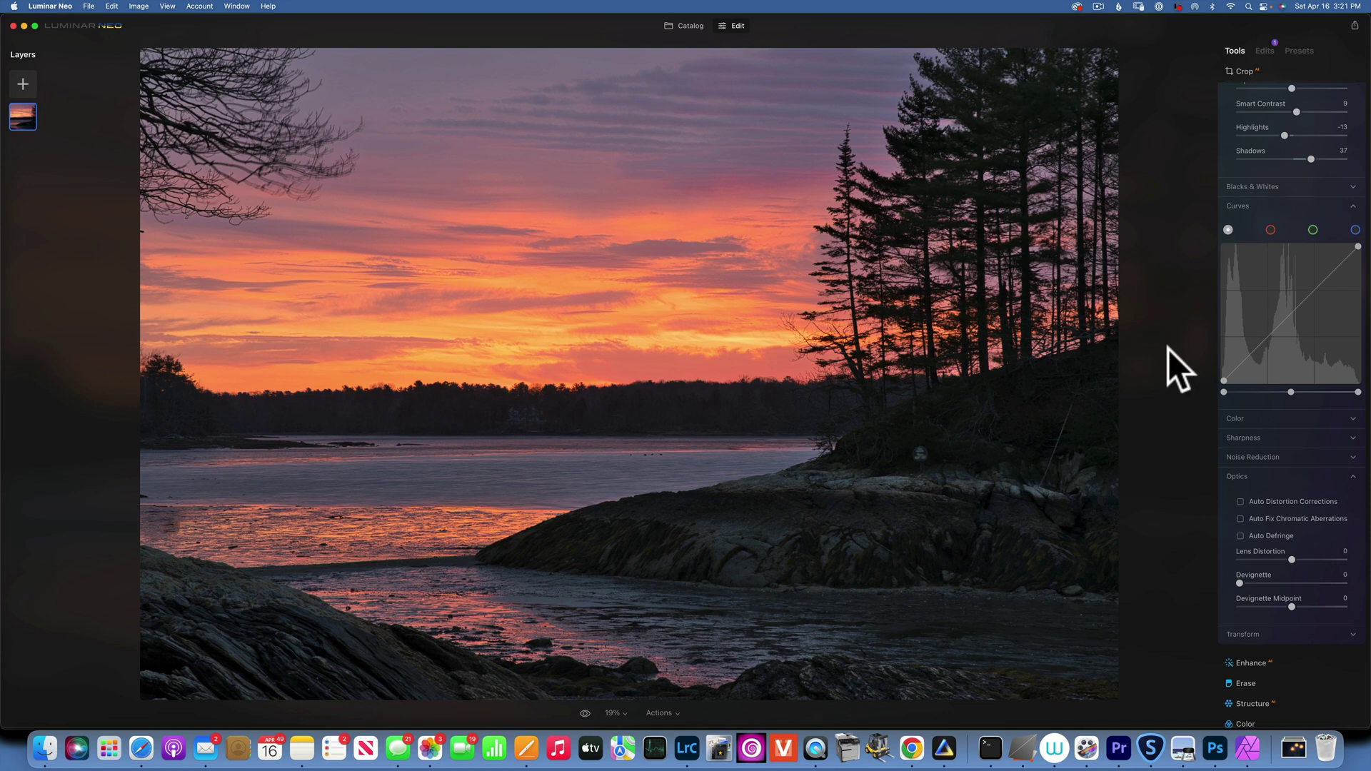
pyautogui.click(1259, 349)
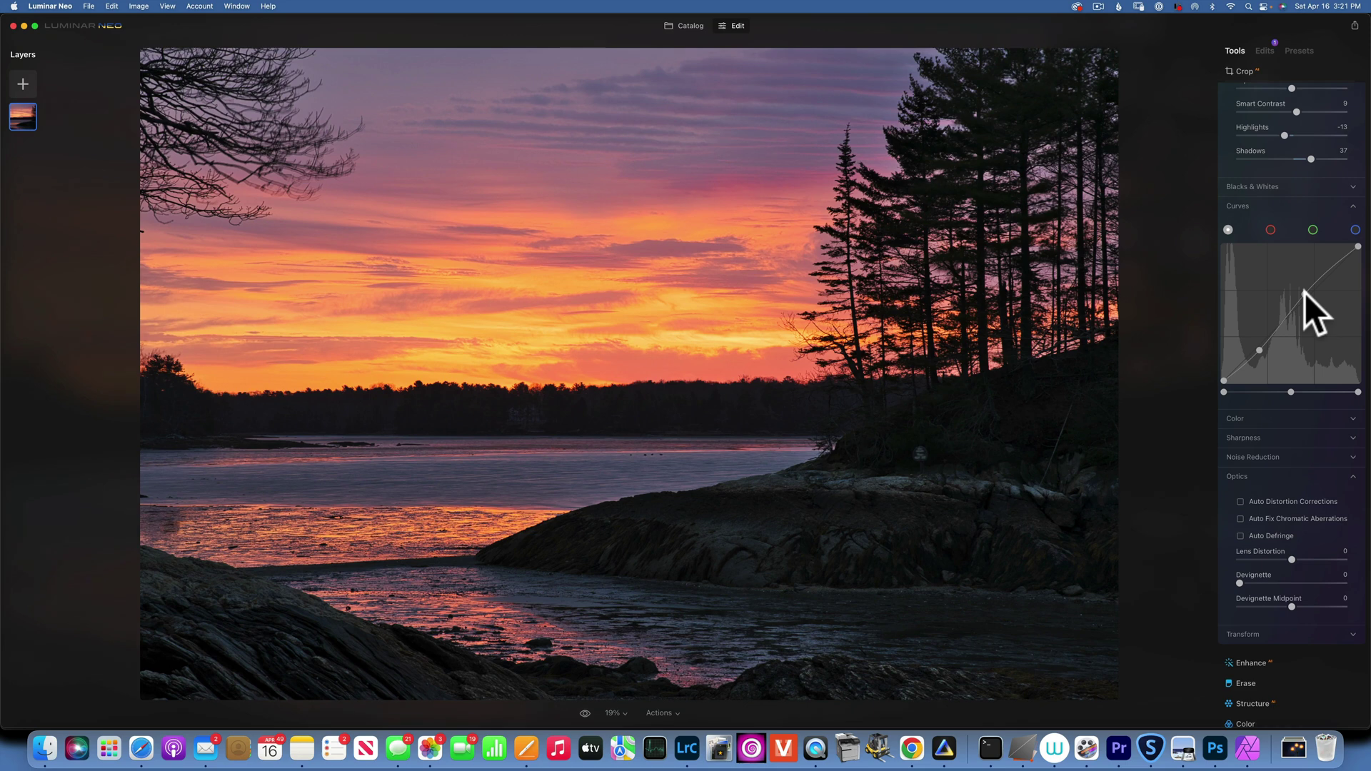
pyautogui.scroll(3, 1286, 336)
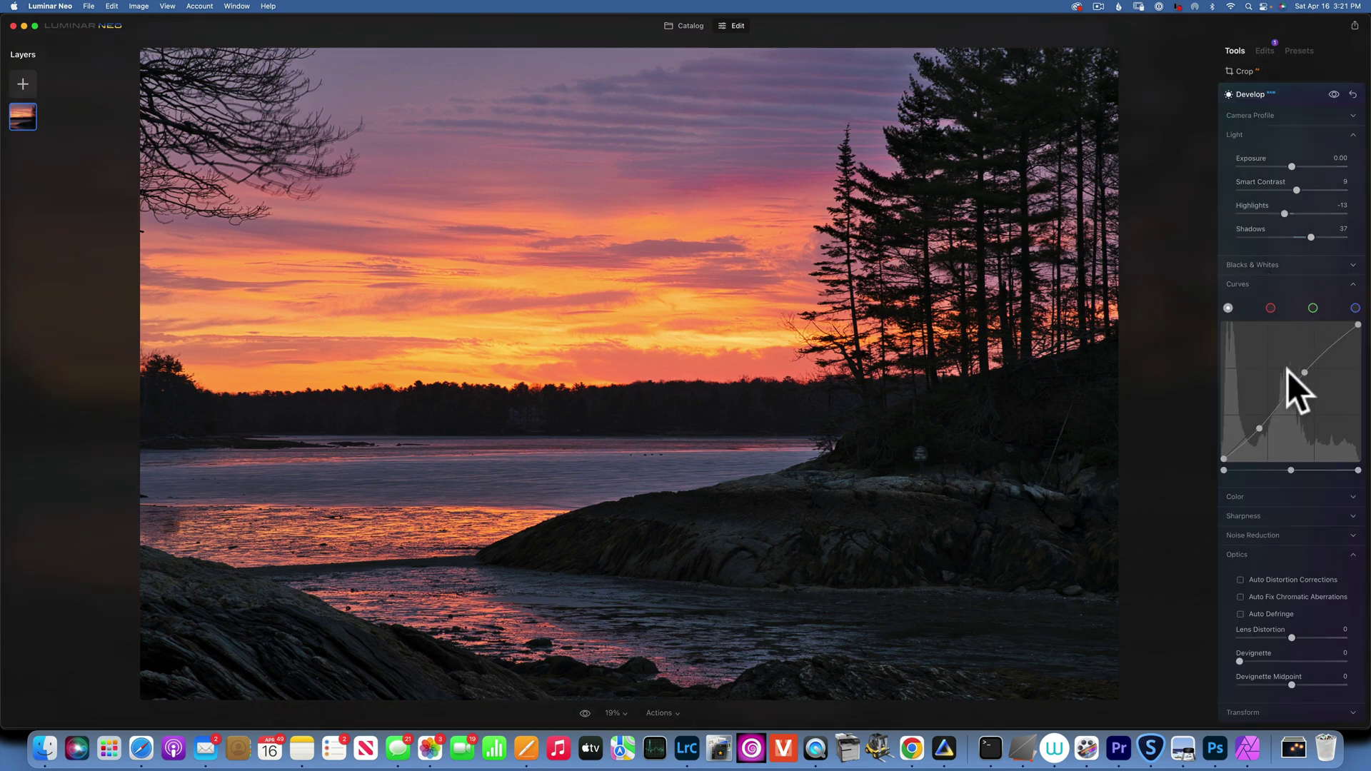
pyautogui.scroll(-3, 1288, 371)
# Step: Compare the Daylight, Cloudy, Shade and Tungsten white balance presets, then return to As Shot
pyautogui.click(1268, 391)
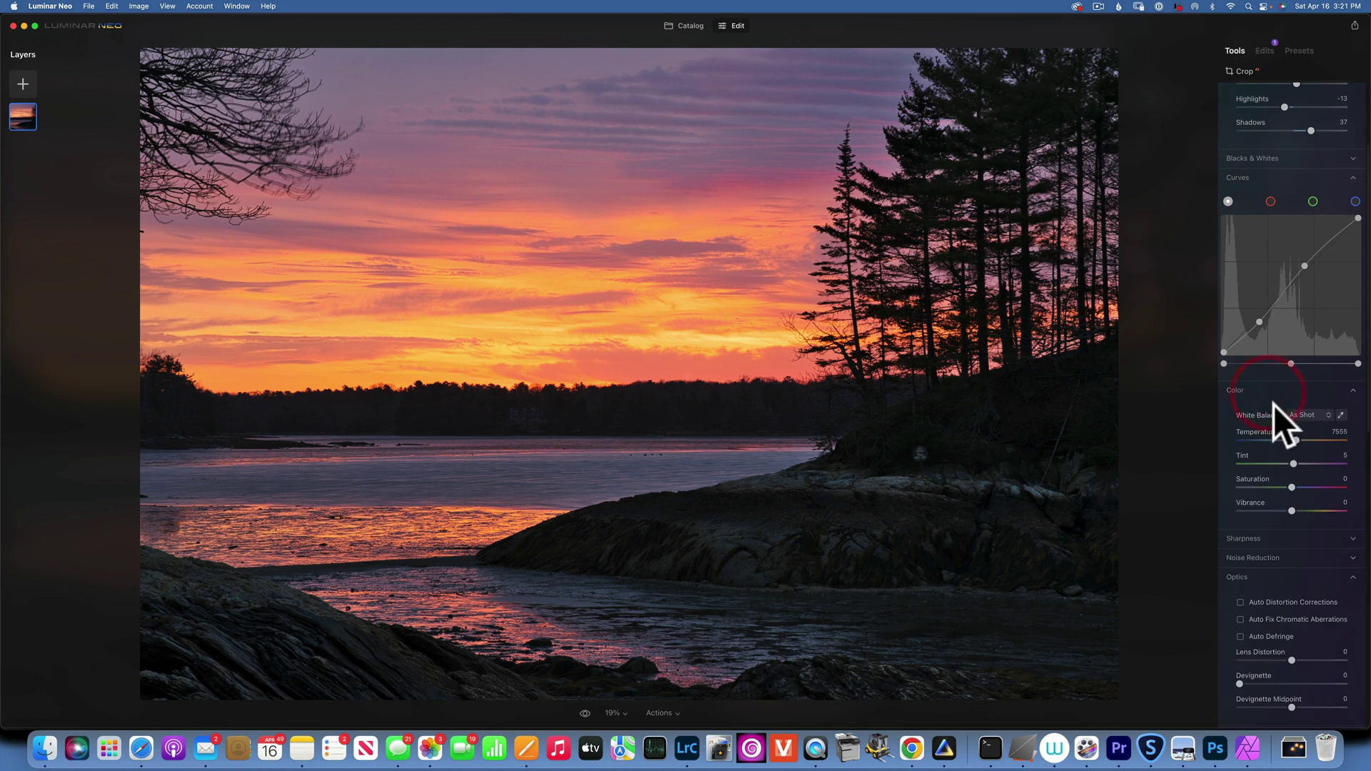
pyautogui.scroll(-2, 1252, 435)
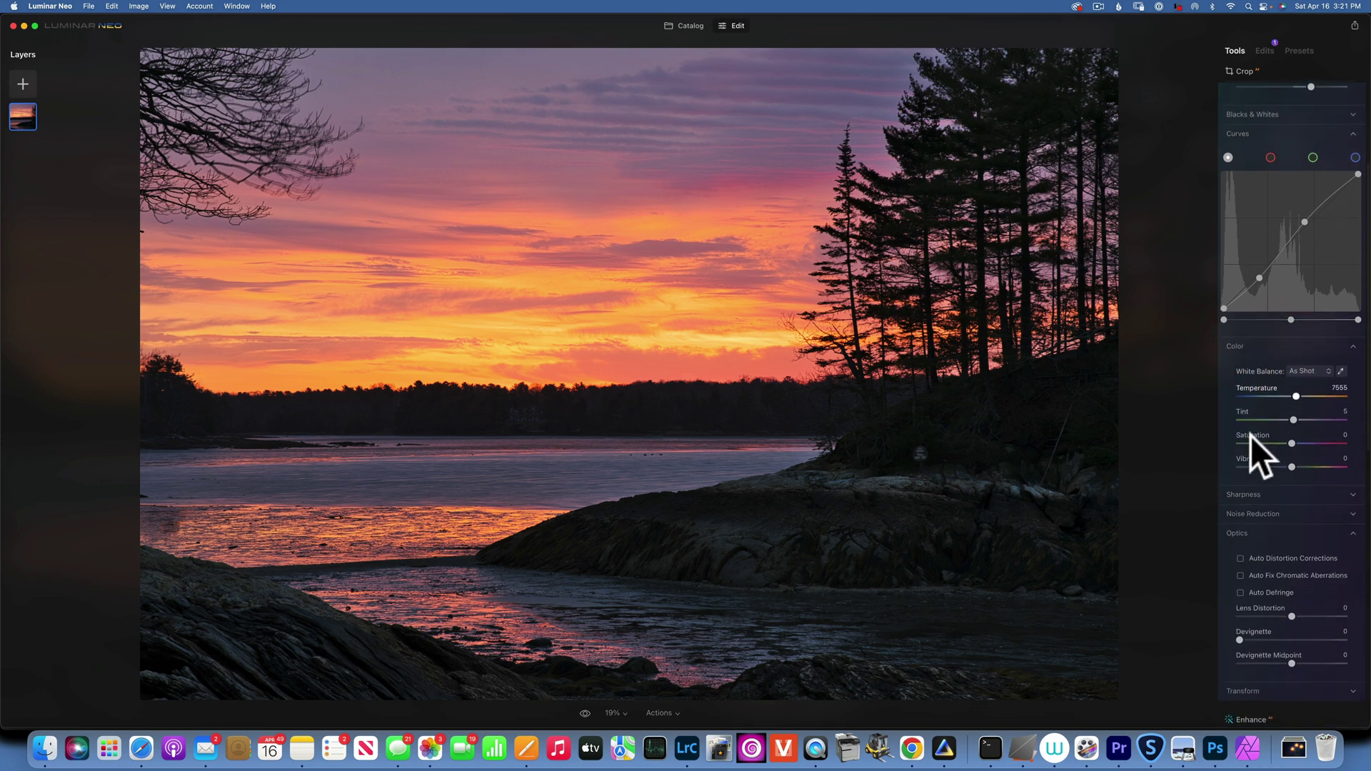
pyautogui.click(1310, 359)
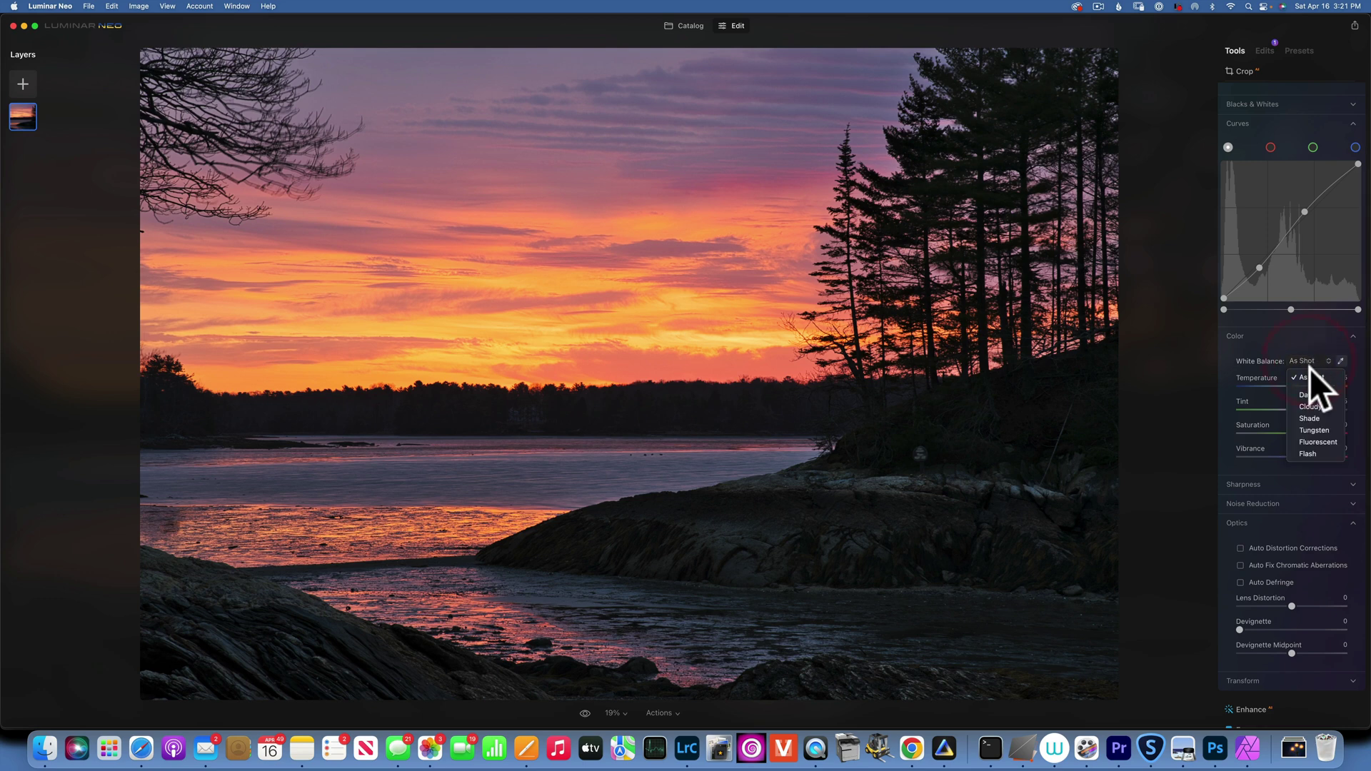
pyautogui.click(1316, 395)
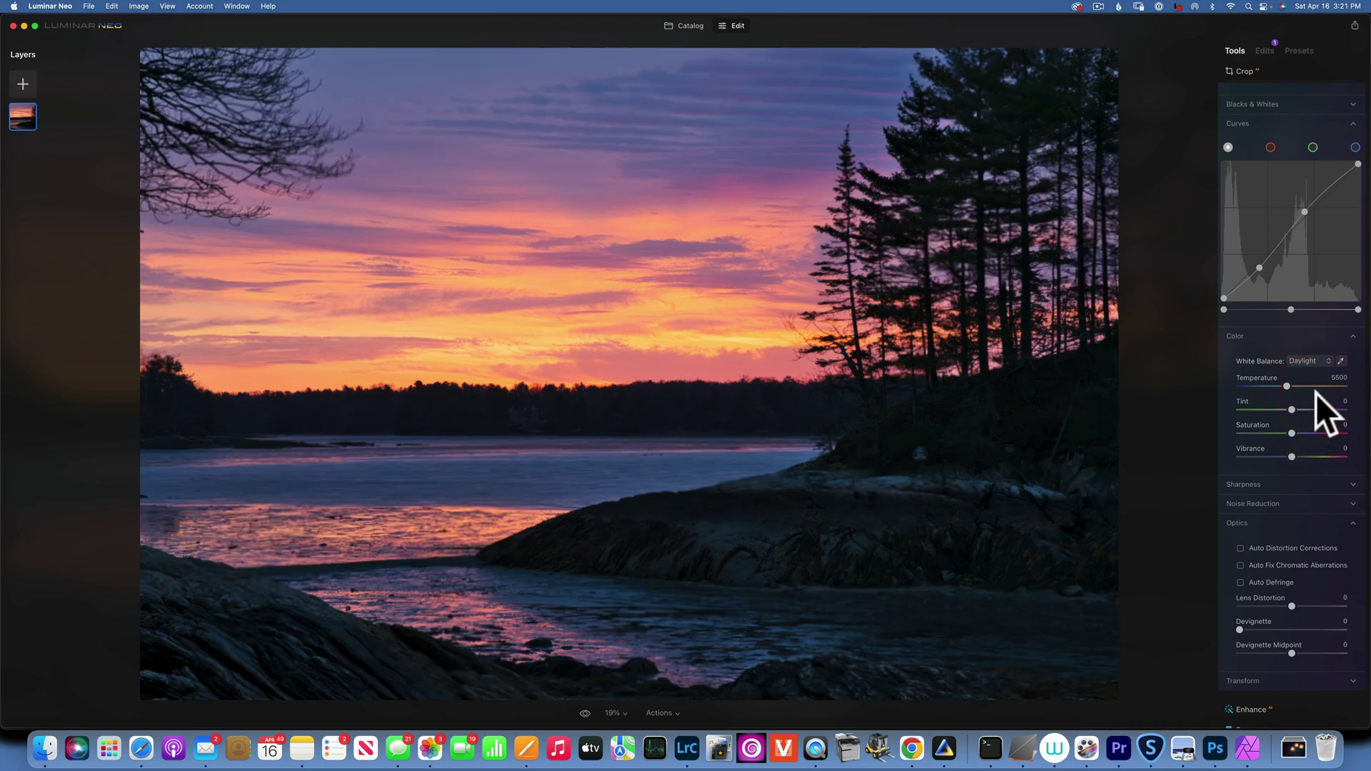
pyautogui.click(1308, 360)
pyautogui.click(1318, 404)
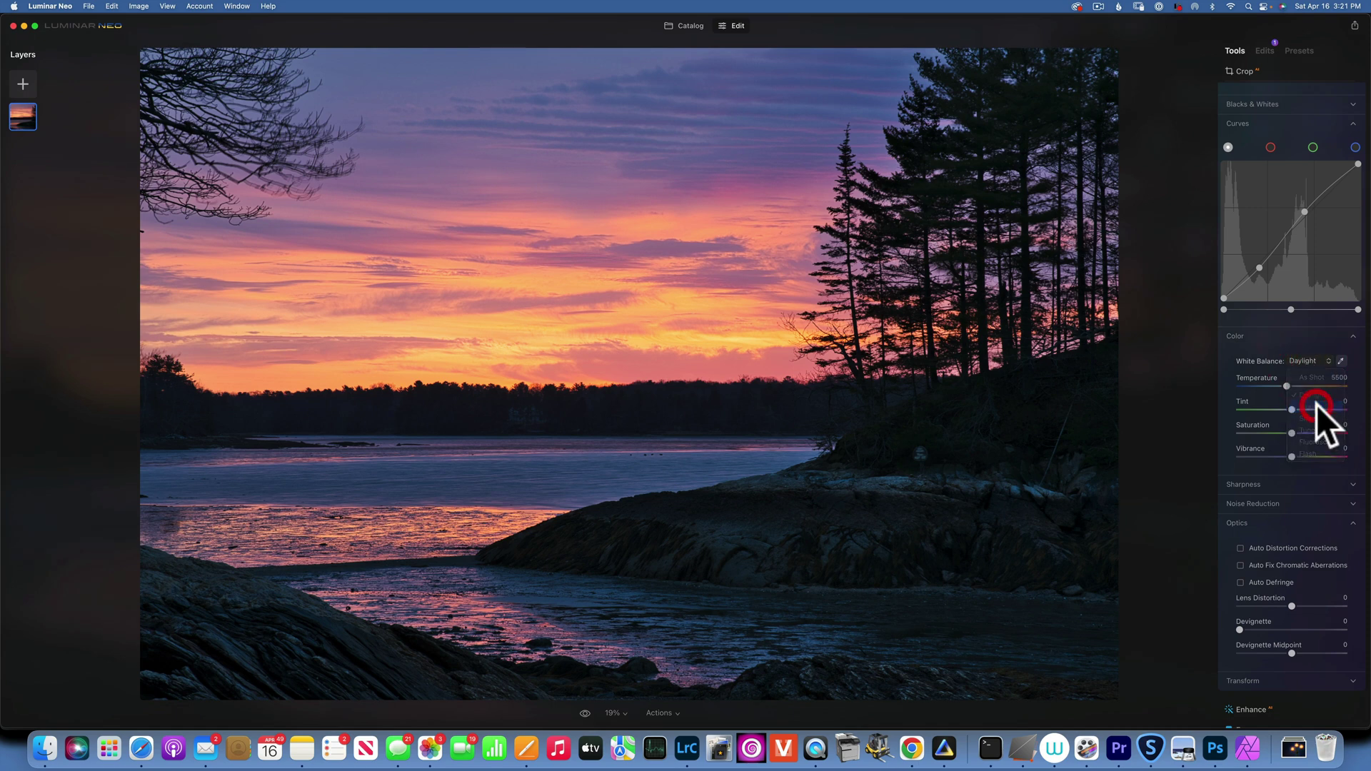
pyautogui.click(1297, 359)
pyautogui.click(1313, 417)
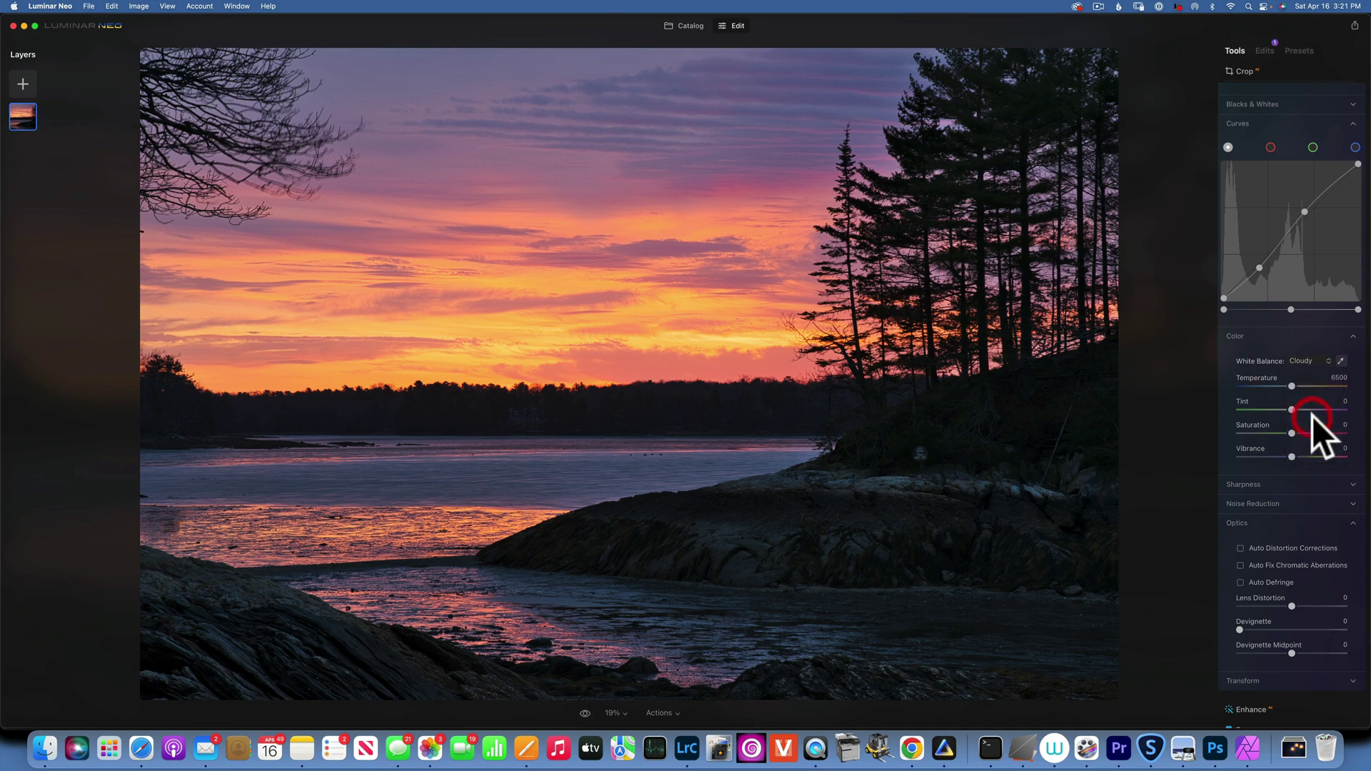
pyautogui.click(1310, 361)
pyautogui.click(1323, 430)
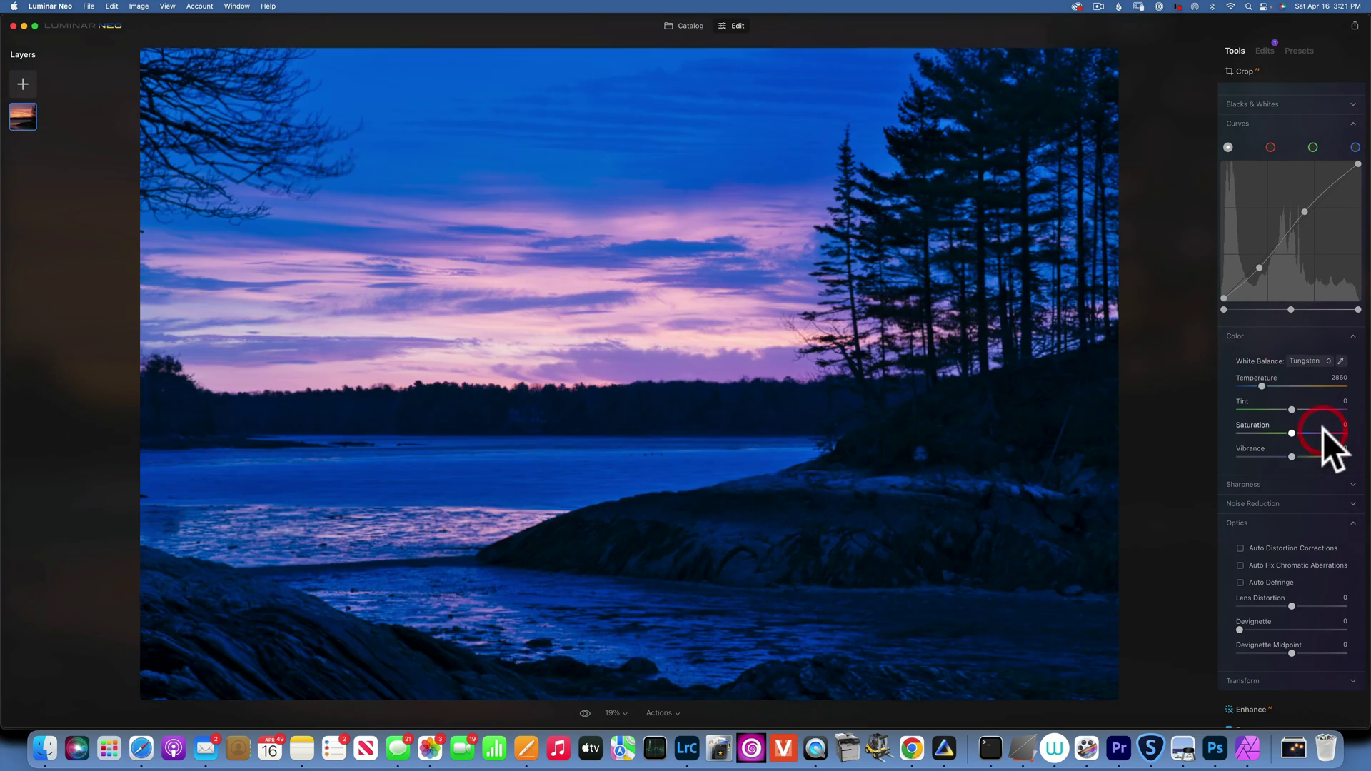
pyautogui.click(1310, 362)
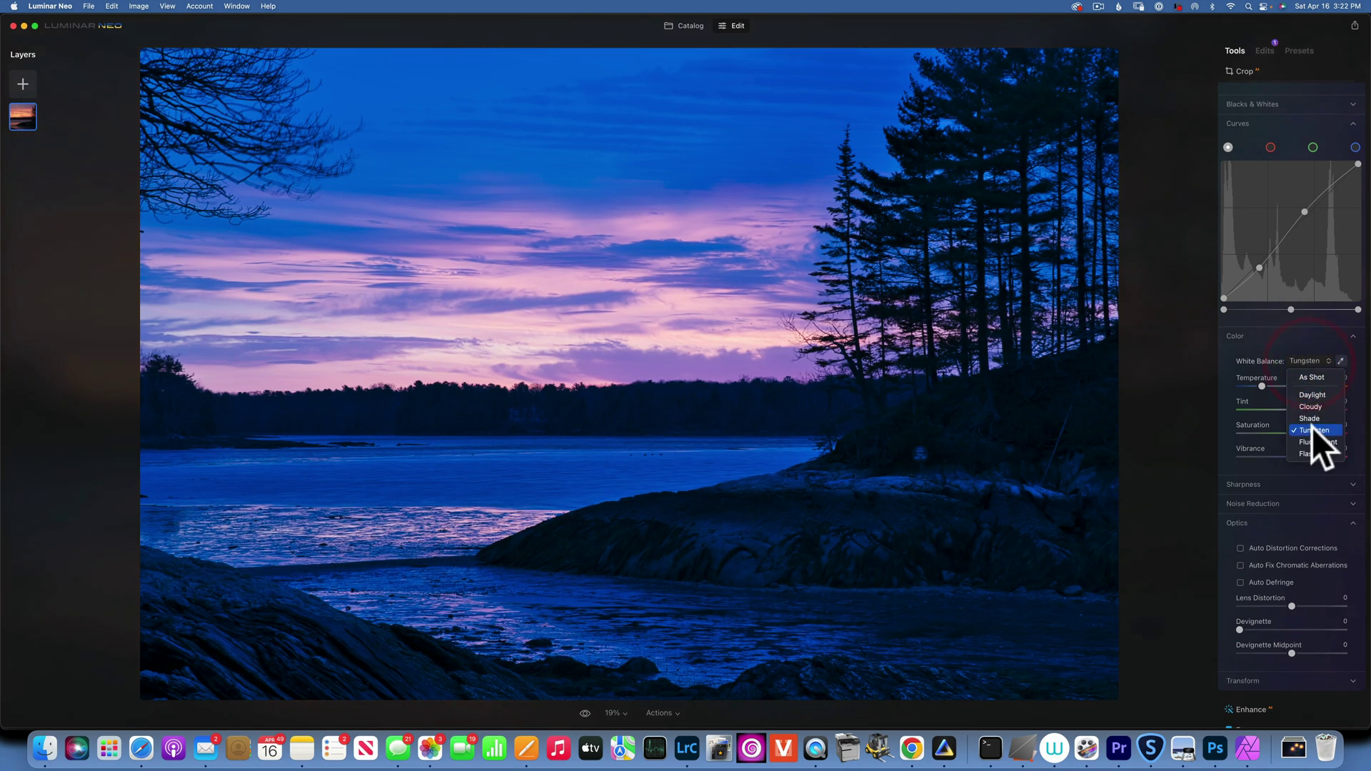
pyautogui.click(1313, 374)
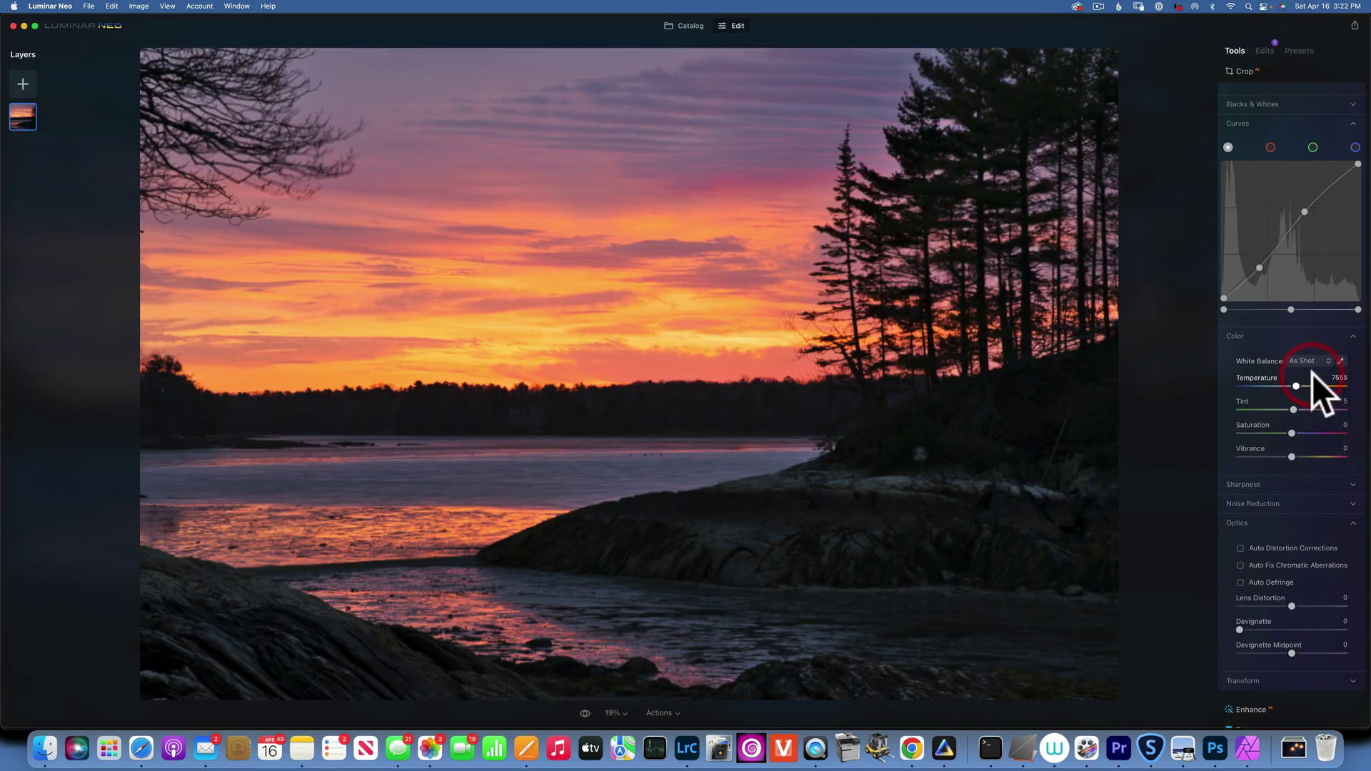
# Step: Start from Daylight white balance and warm Temperature to a custom 6163
pyautogui.click(1306, 356)
pyautogui.click(1313, 393)
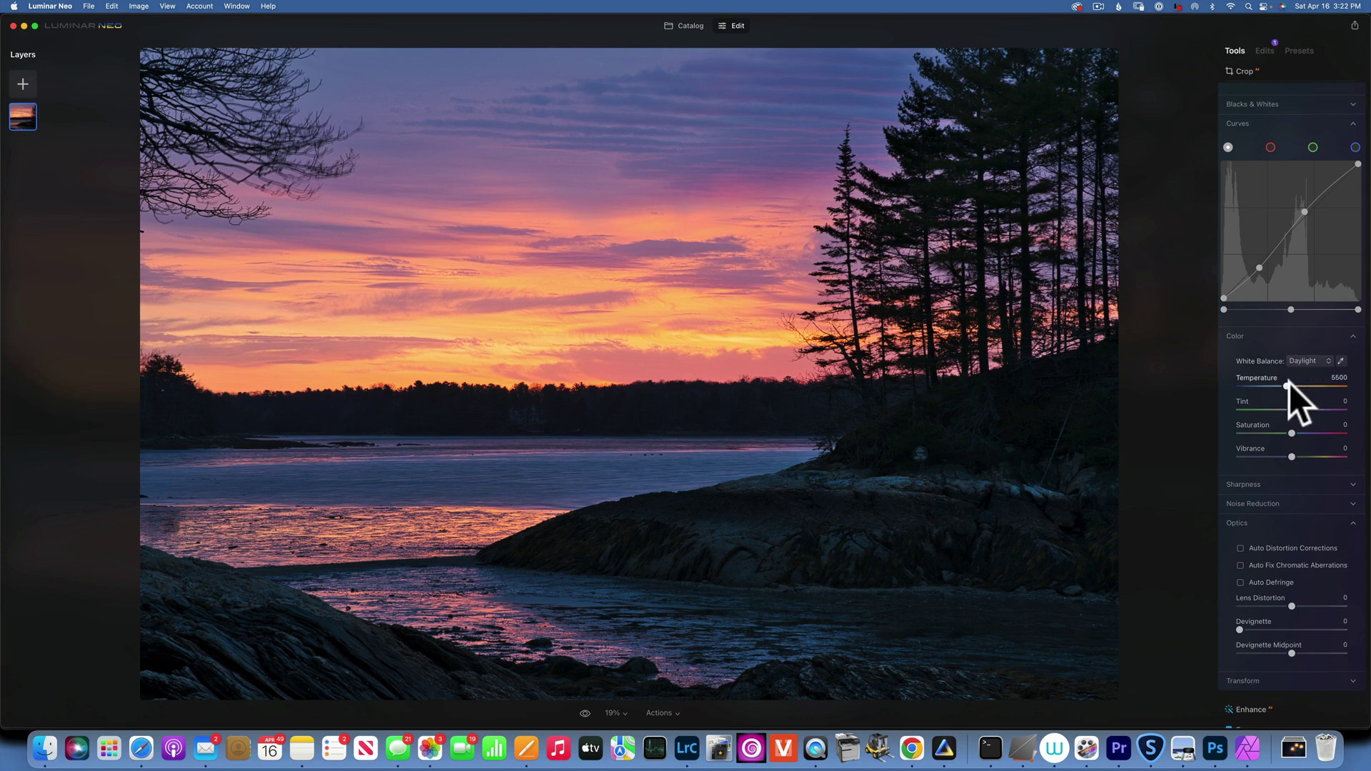
pyautogui.moveTo(1288, 383); pyautogui.dragTo(1292, 383)
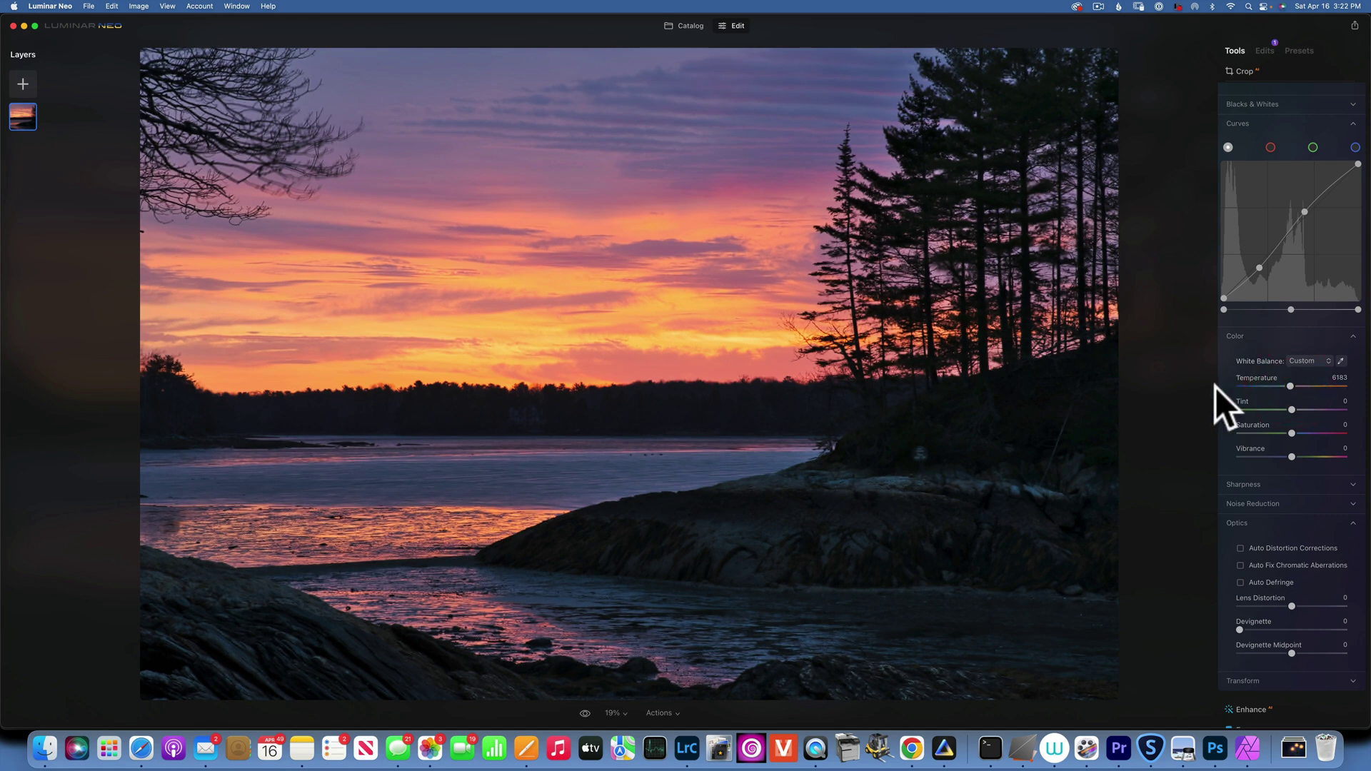
pyautogui.scroll(5, 1304, 315)
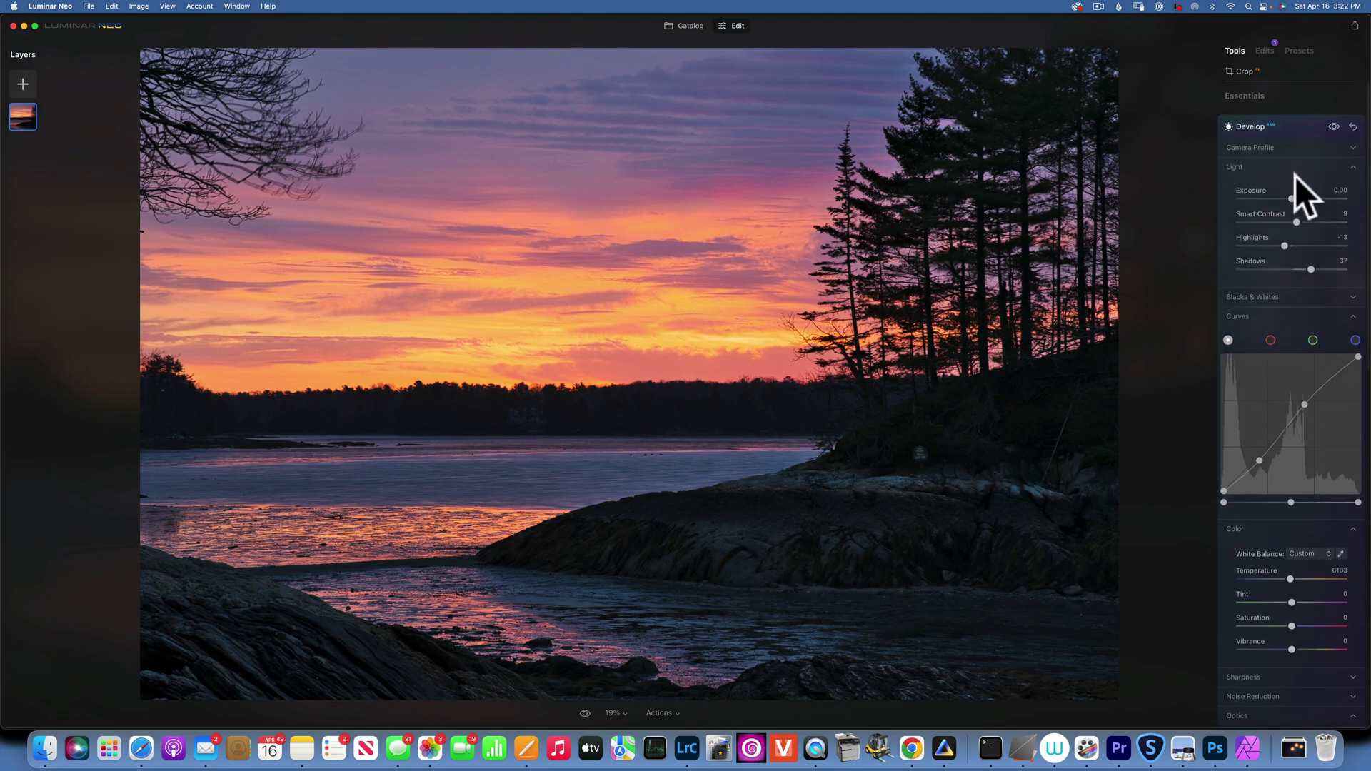
# Step: Toggle the Develop adjustments off and on to compare before and after
pyautogui.click(1333, 123)
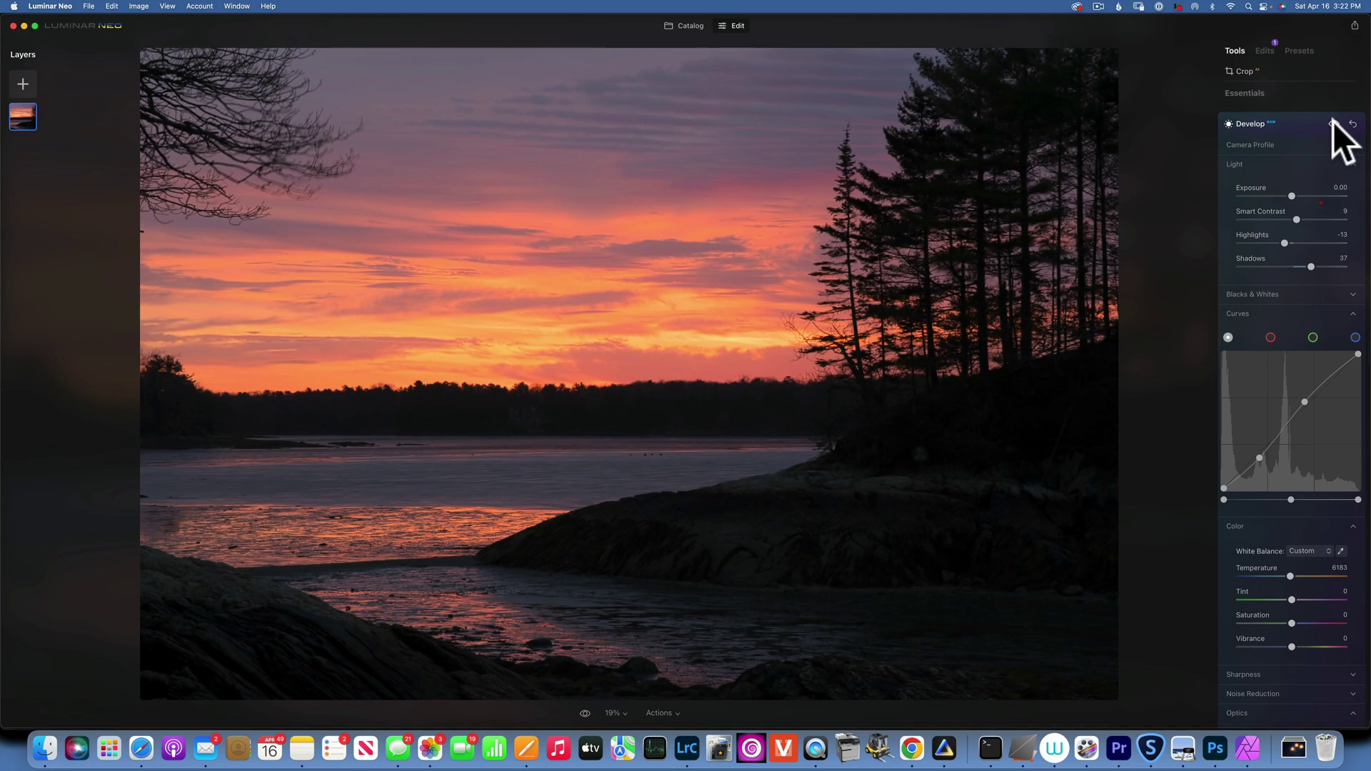
pyautogui.click(1332, 124)
pyautogui.click(1333, 124)
pyautogui.click(1333, 123)
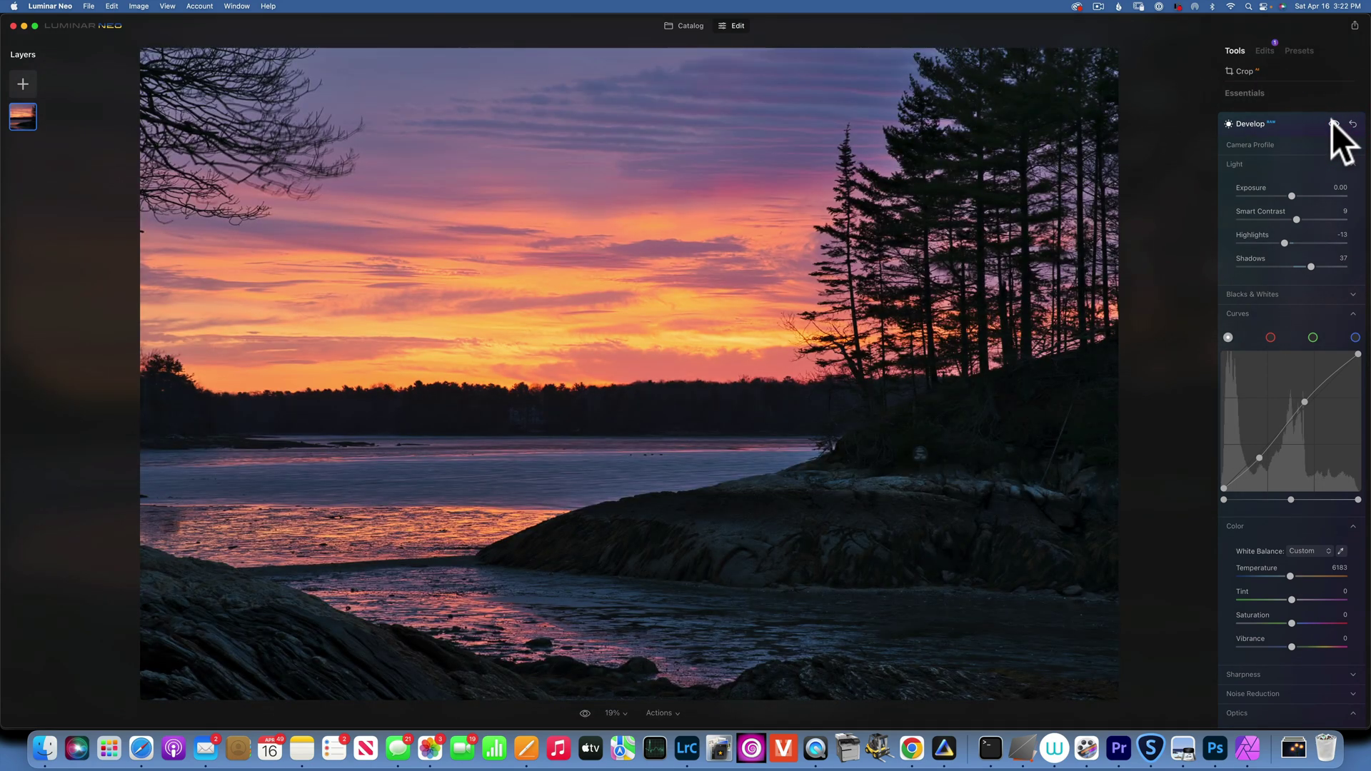
pyautogui.scroll(-10, 1271, 358)
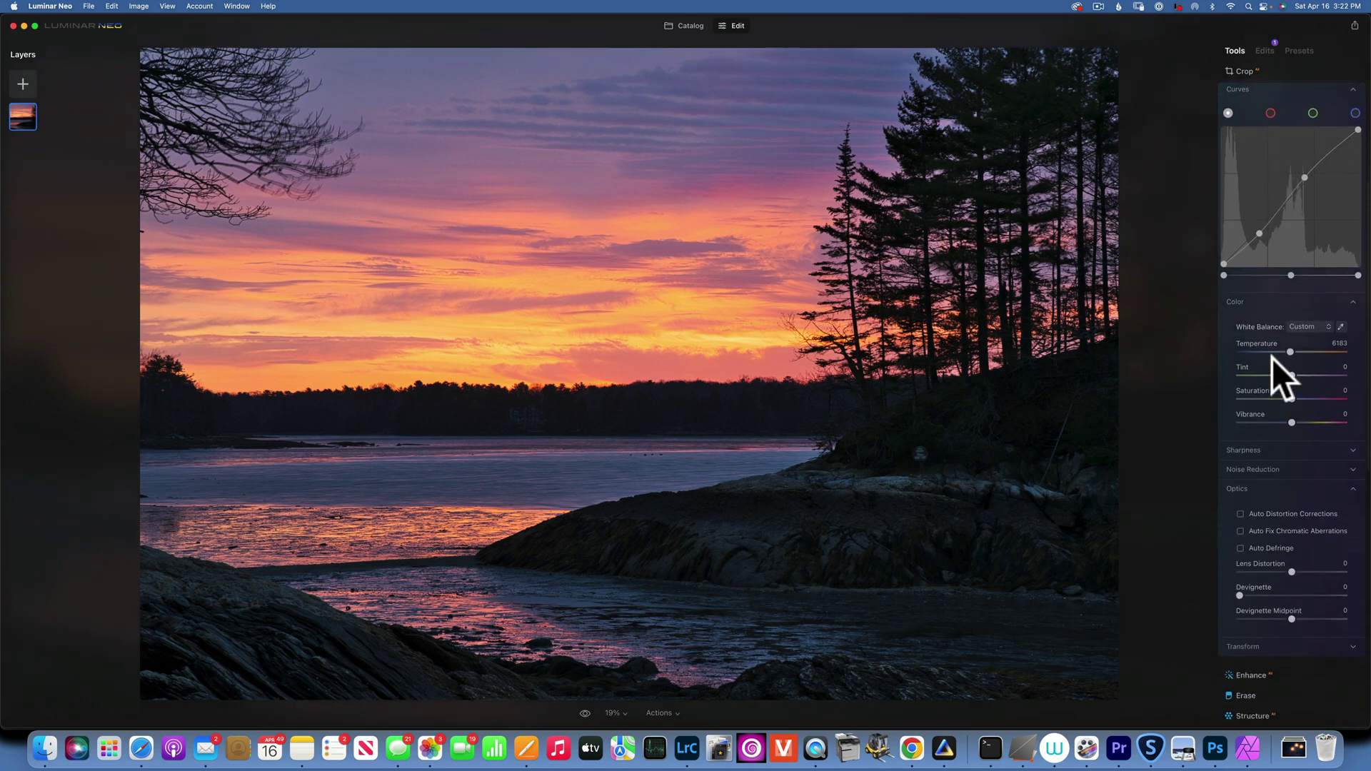
pyautogui.scroll(10, 1271, 358)
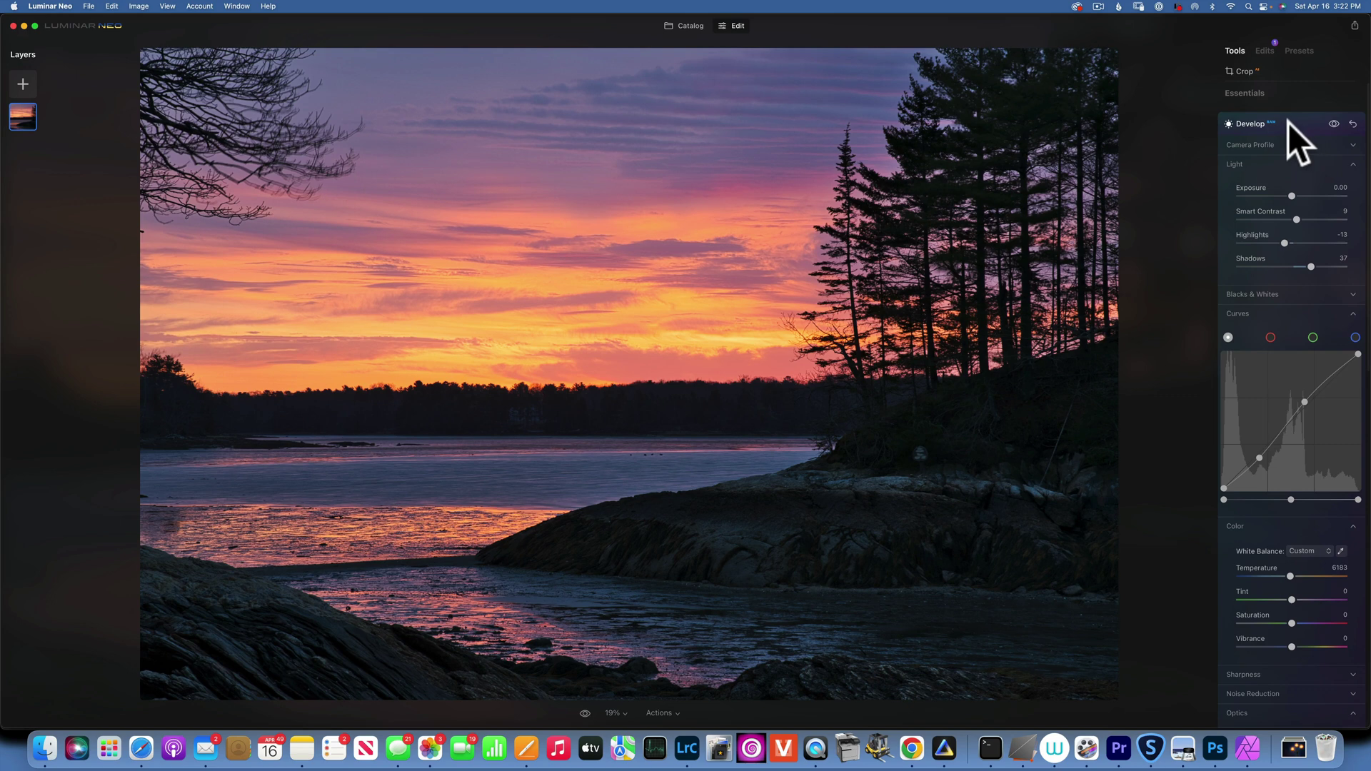
# Step: Set the Enhance Accent slider to about 27
pyautogui.click(1290, 123)
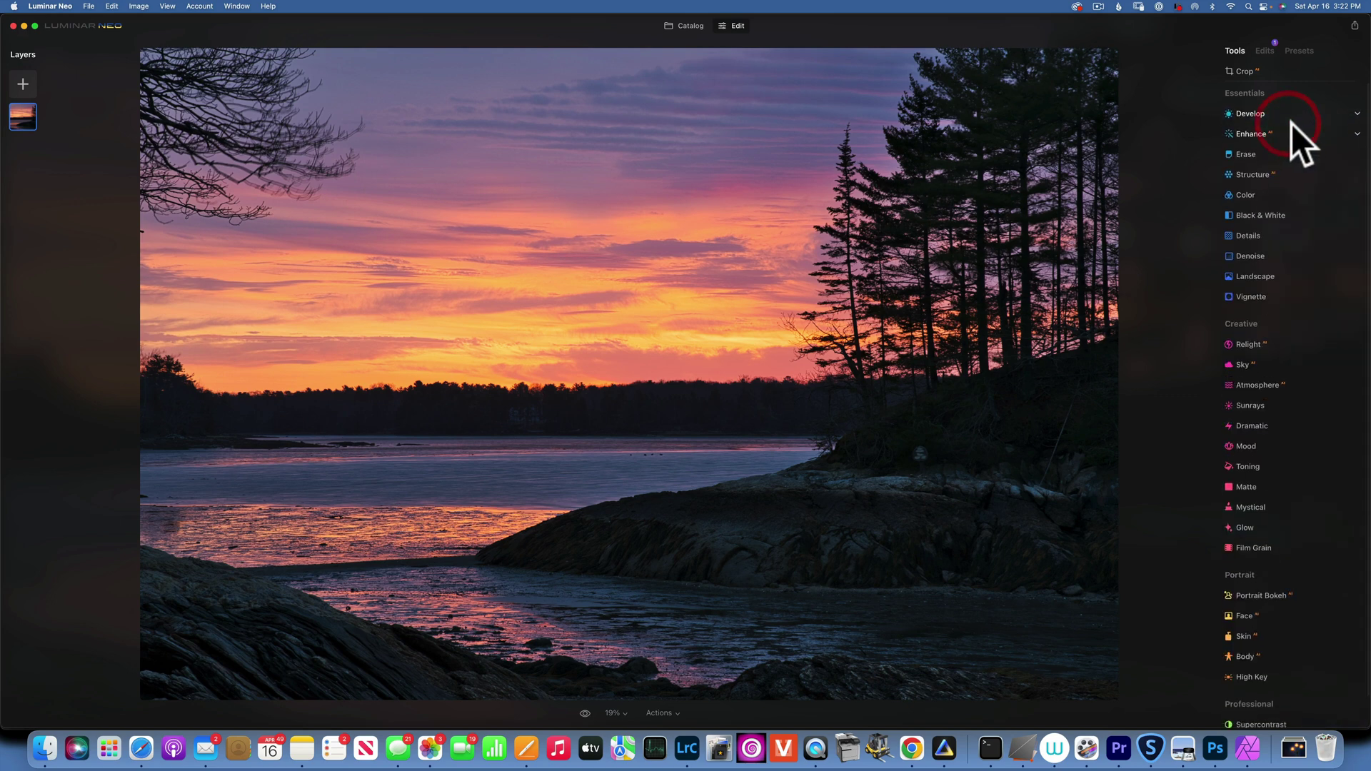
pyautogui.click(1257, 134)
pyautogui.moveTo(1240, 178); pyautogui.dragTo(1274, 178)
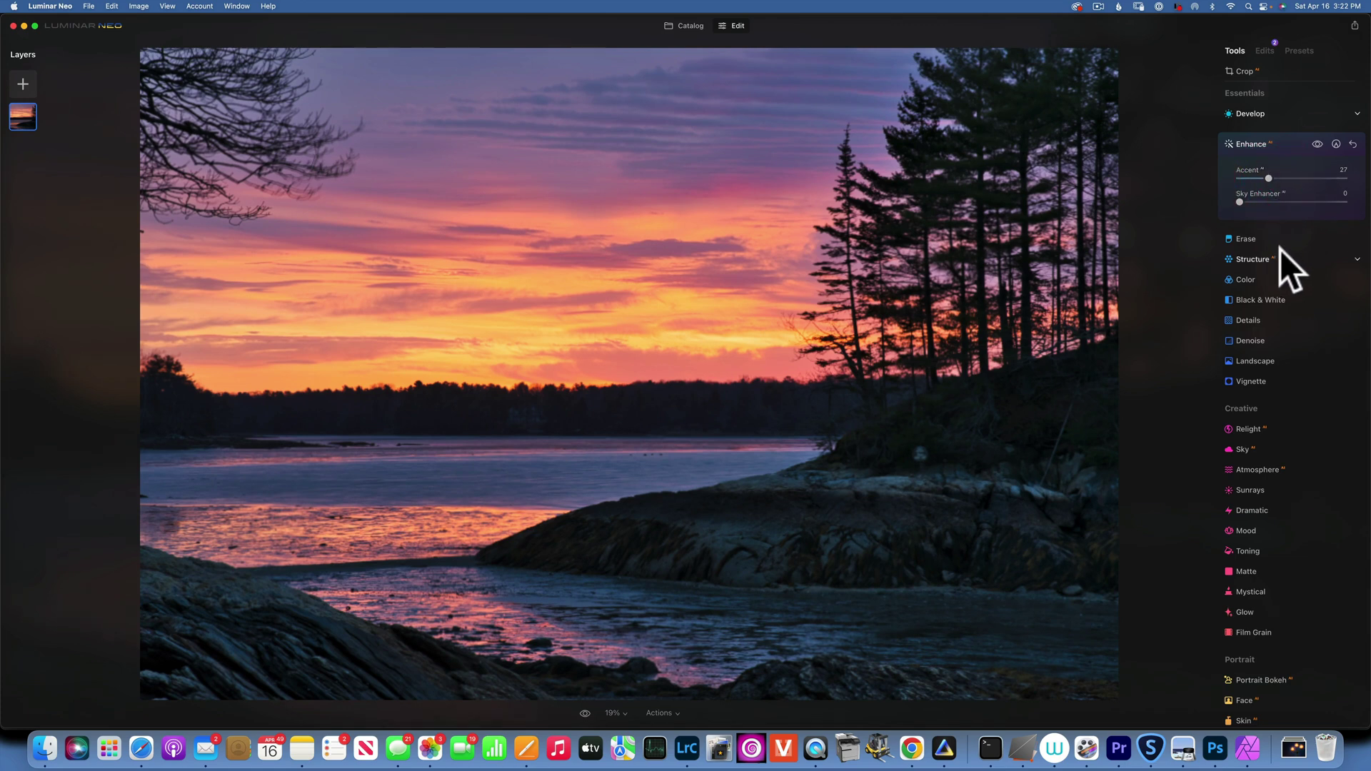
pyautogui.scroll(-1, 1280, 250)
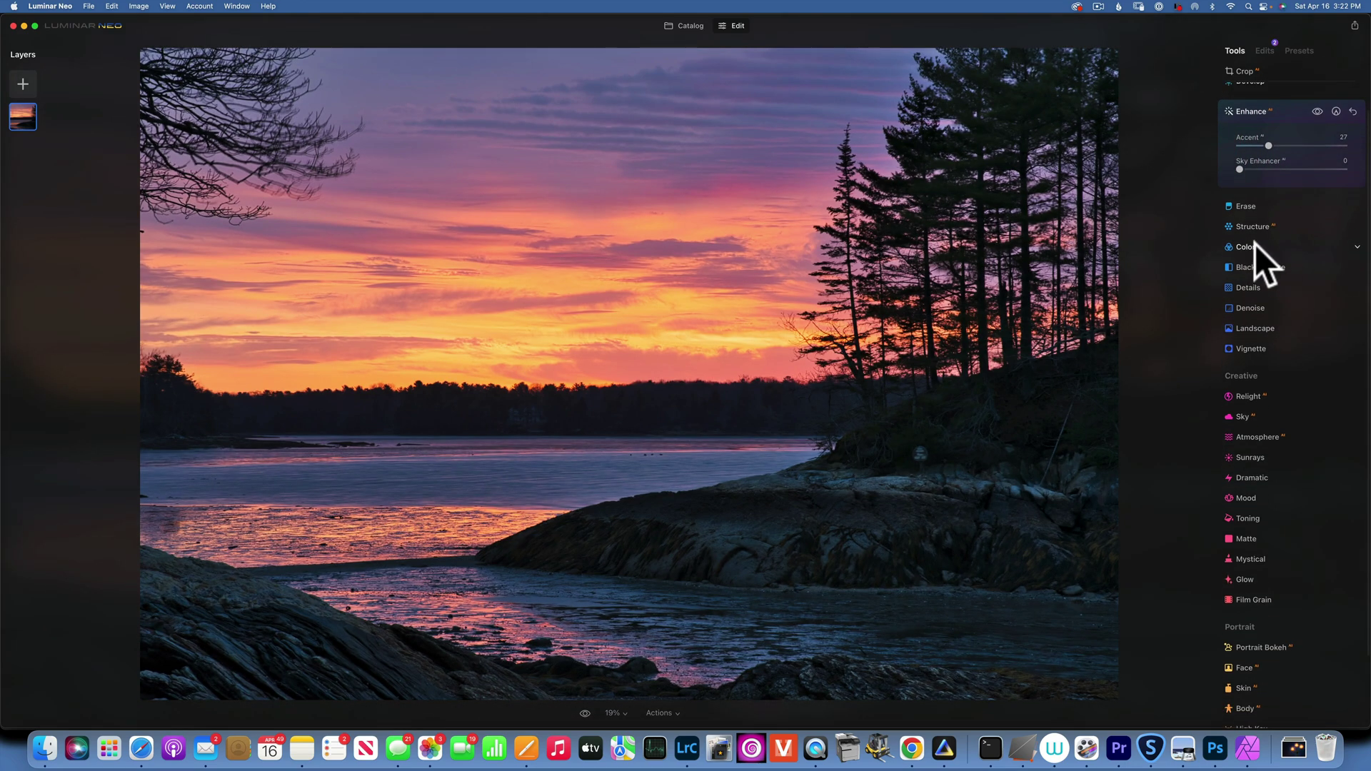
# Step: Raise Color Vibrance to 18 and shift HSL hues to Red -4, Orange -7, Yellow -20
pyautogui.click(1253, 242)
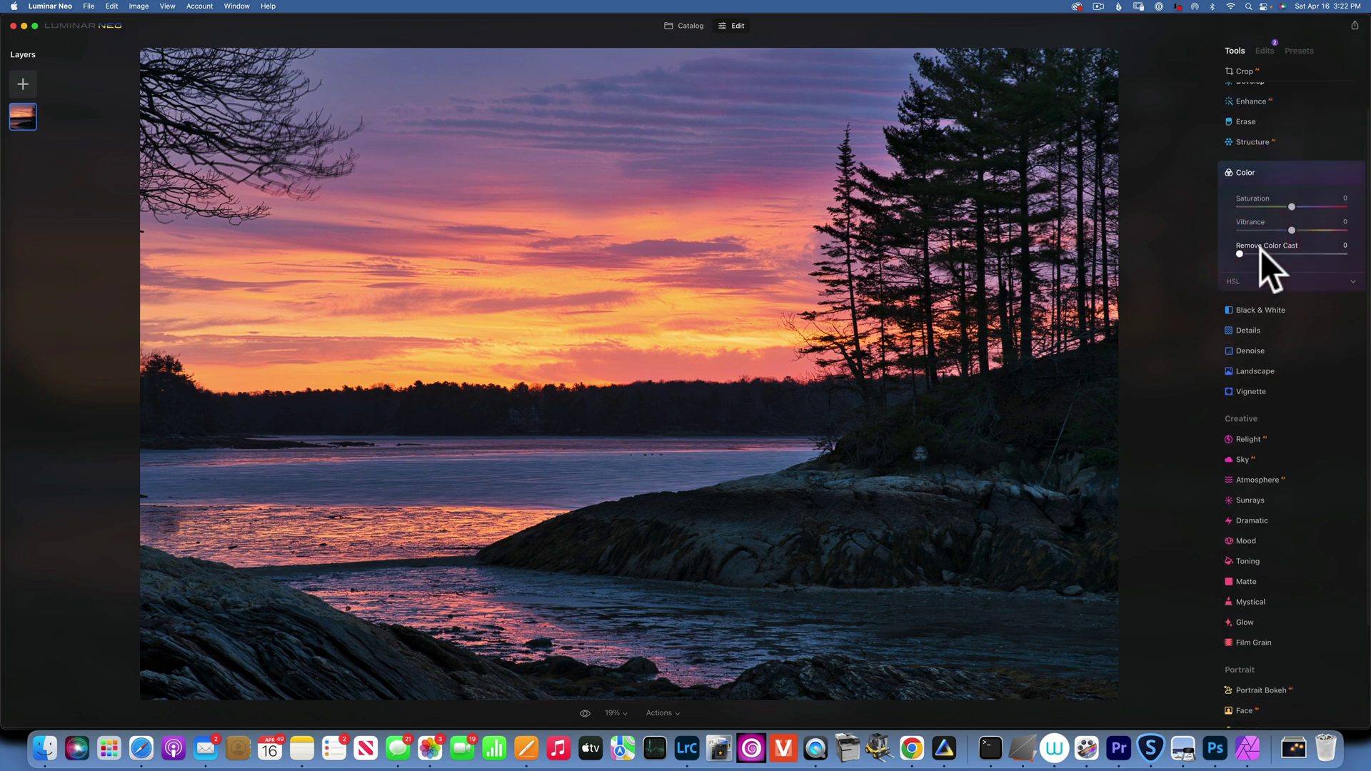
pyautogui.click(1259, 279)
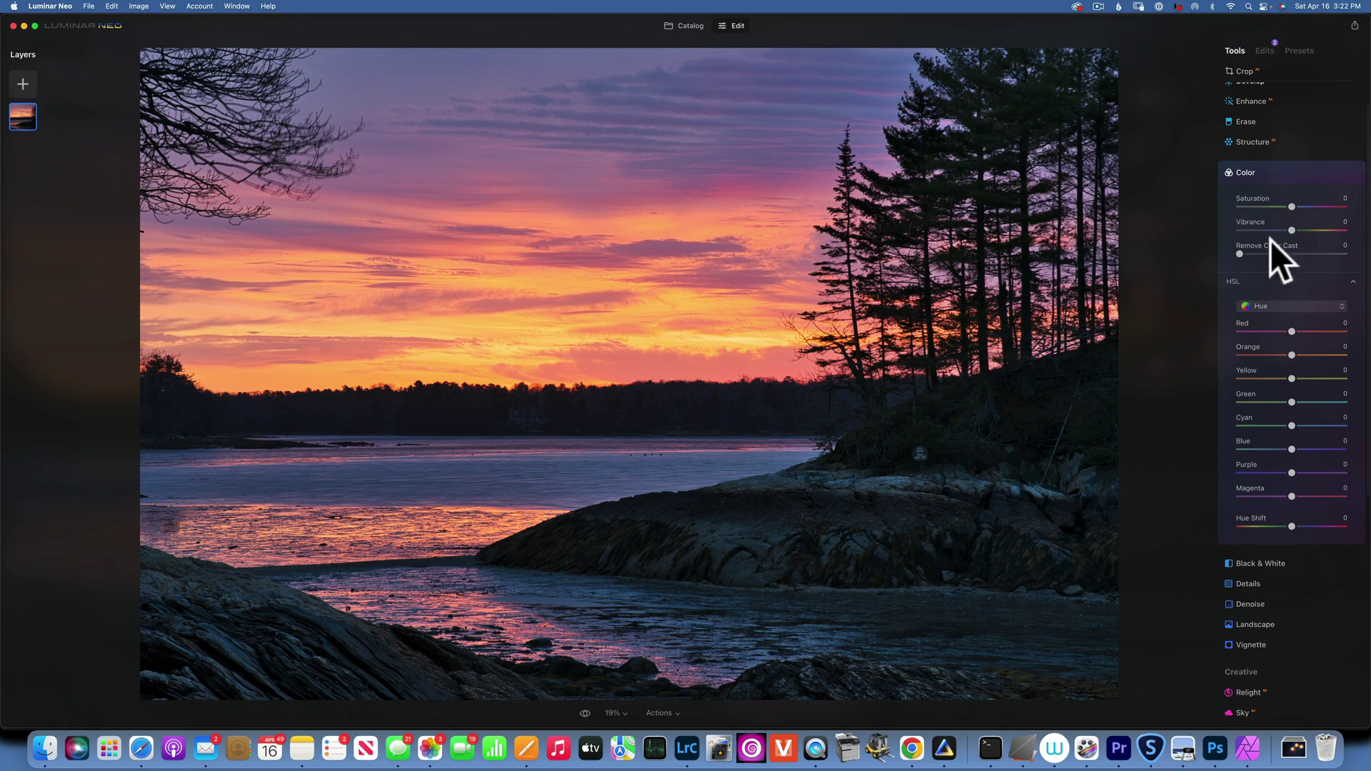
pyautogui.moveTo(1293, 227); pyautogui.dragTo(1298, 228)
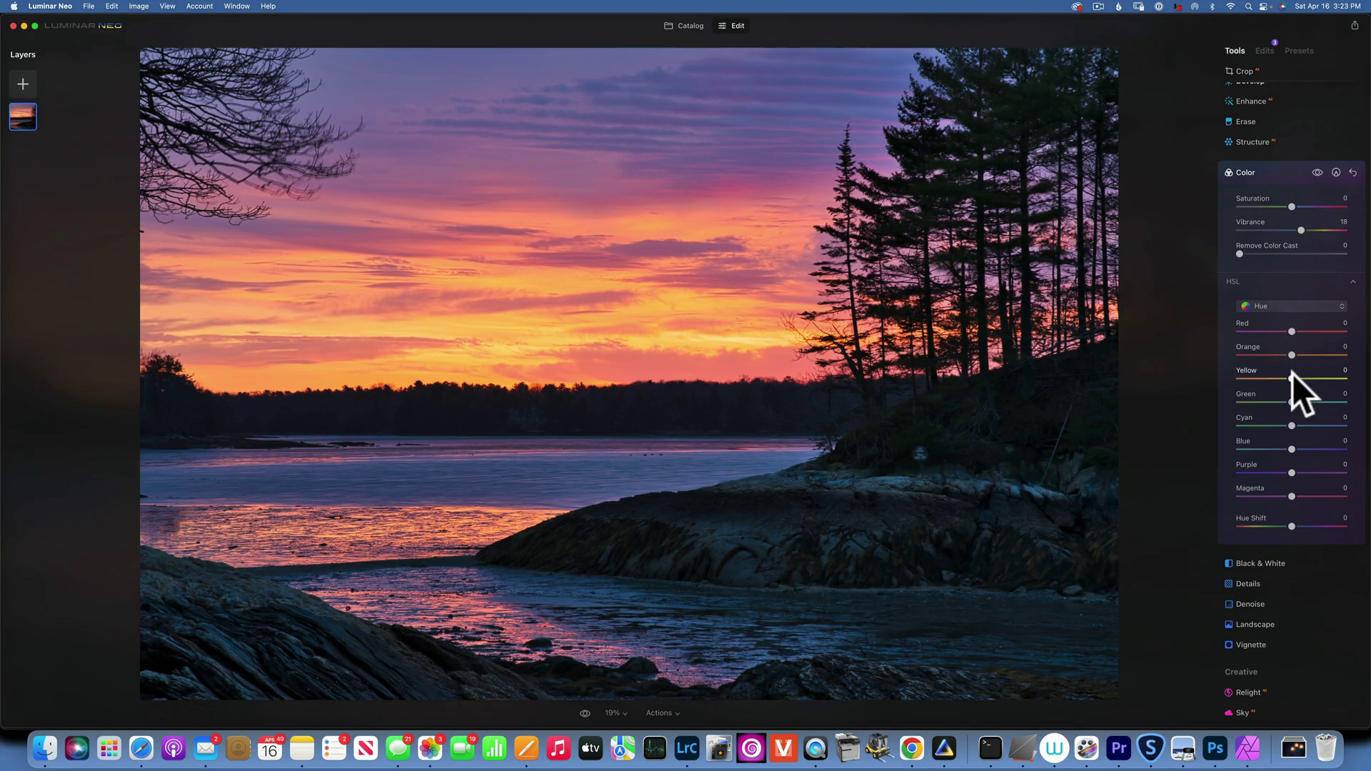
pyautogui.moveTo(1293, 377); pyautogui.dragTo(1288, 355)
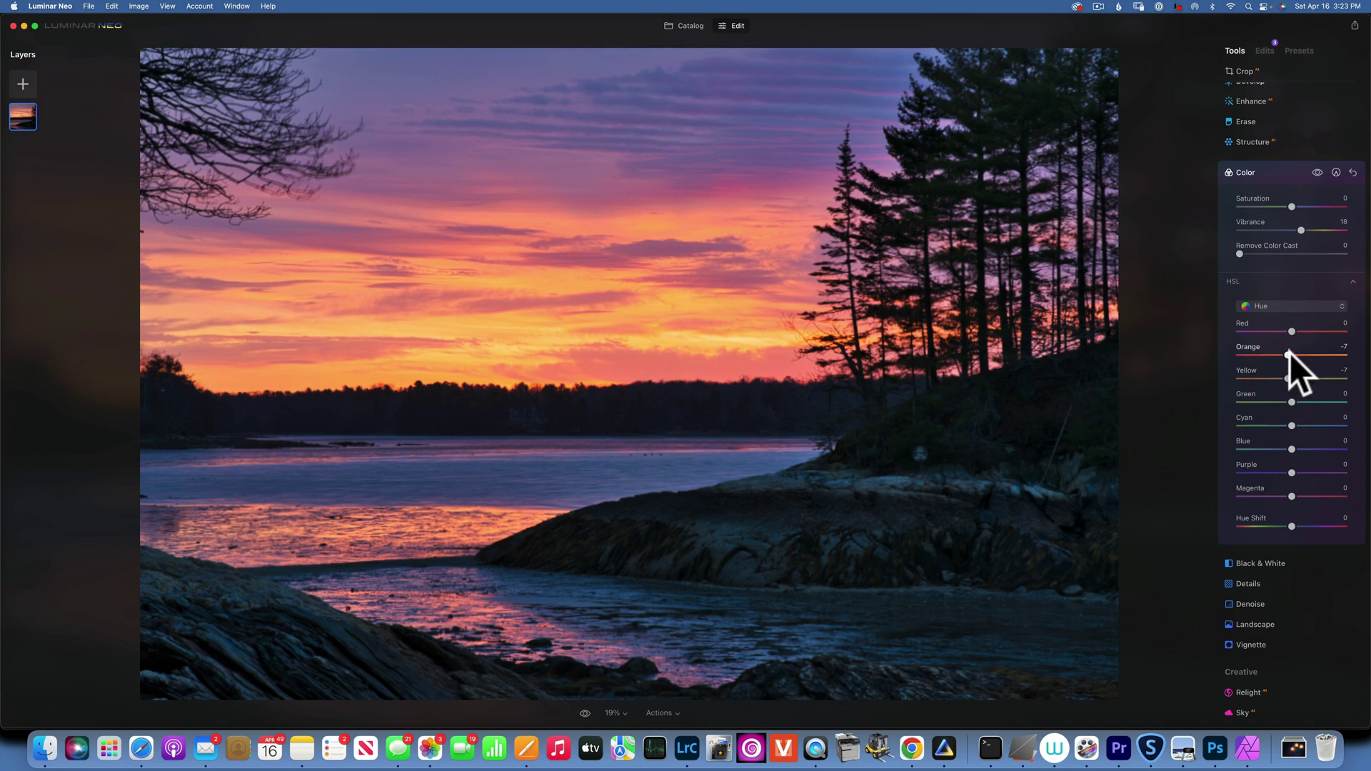
pyautogui.click(1288, 328)
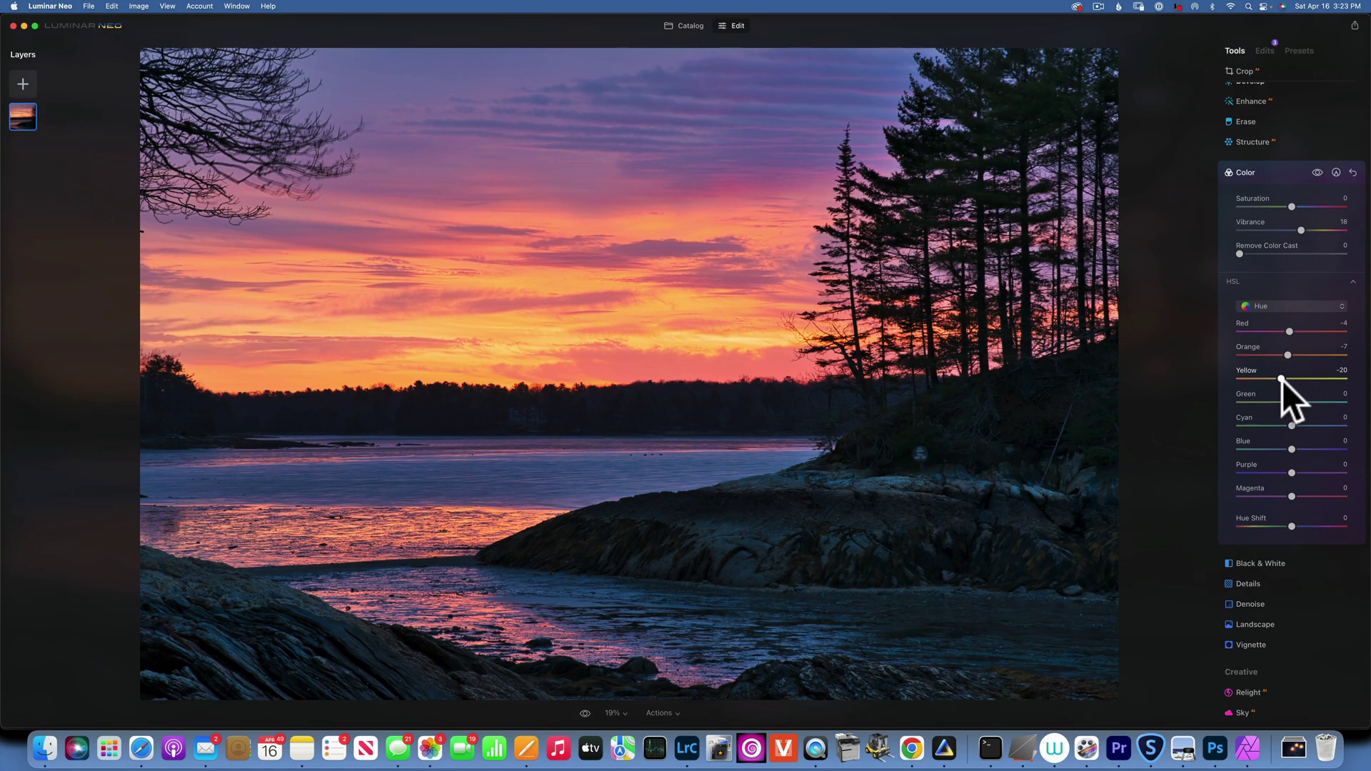
pyautogui.scroll(-3, 1283, 380)
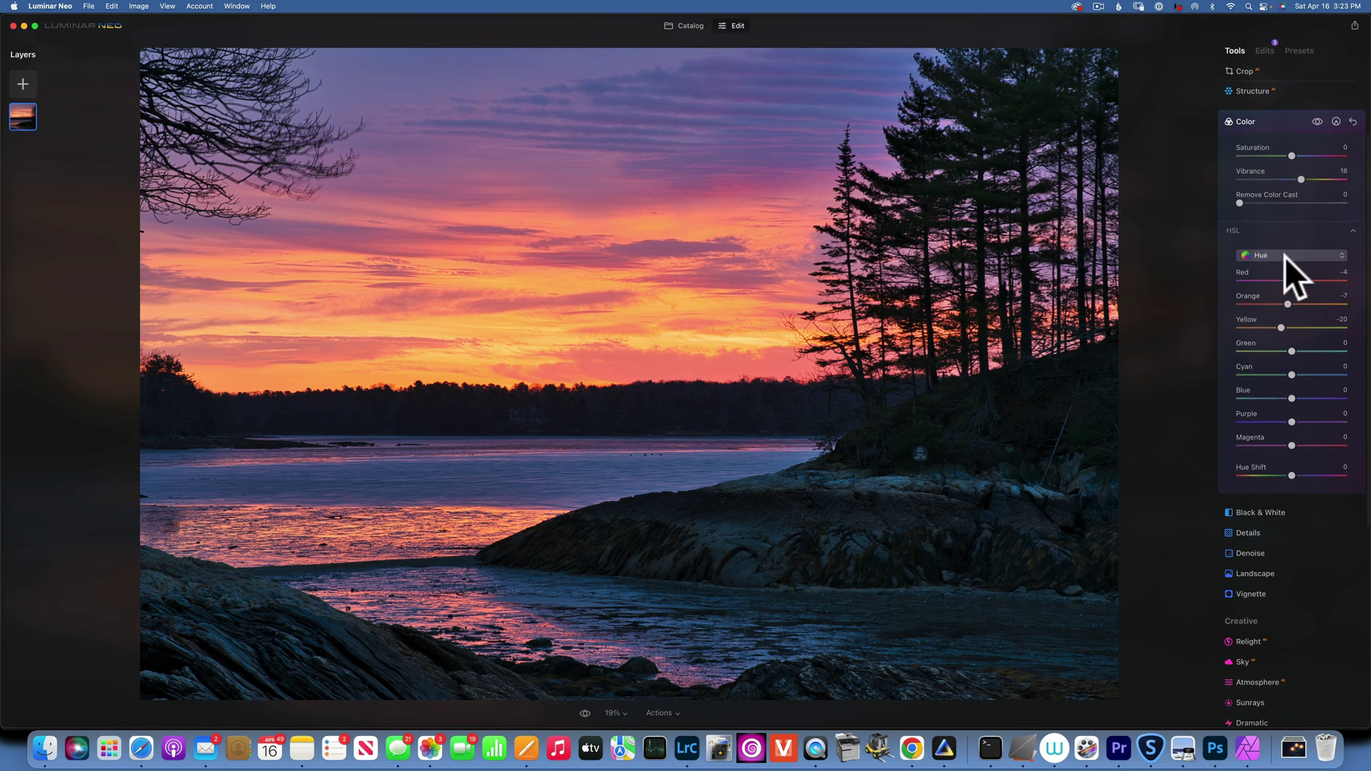
pyautogui.click(1284, 256)
# Step: Set HSL Saturation to Red 5, Orange 7, Yellow 16, Cyan -15 and Blue -24
pyautogui.click(1289, 283)
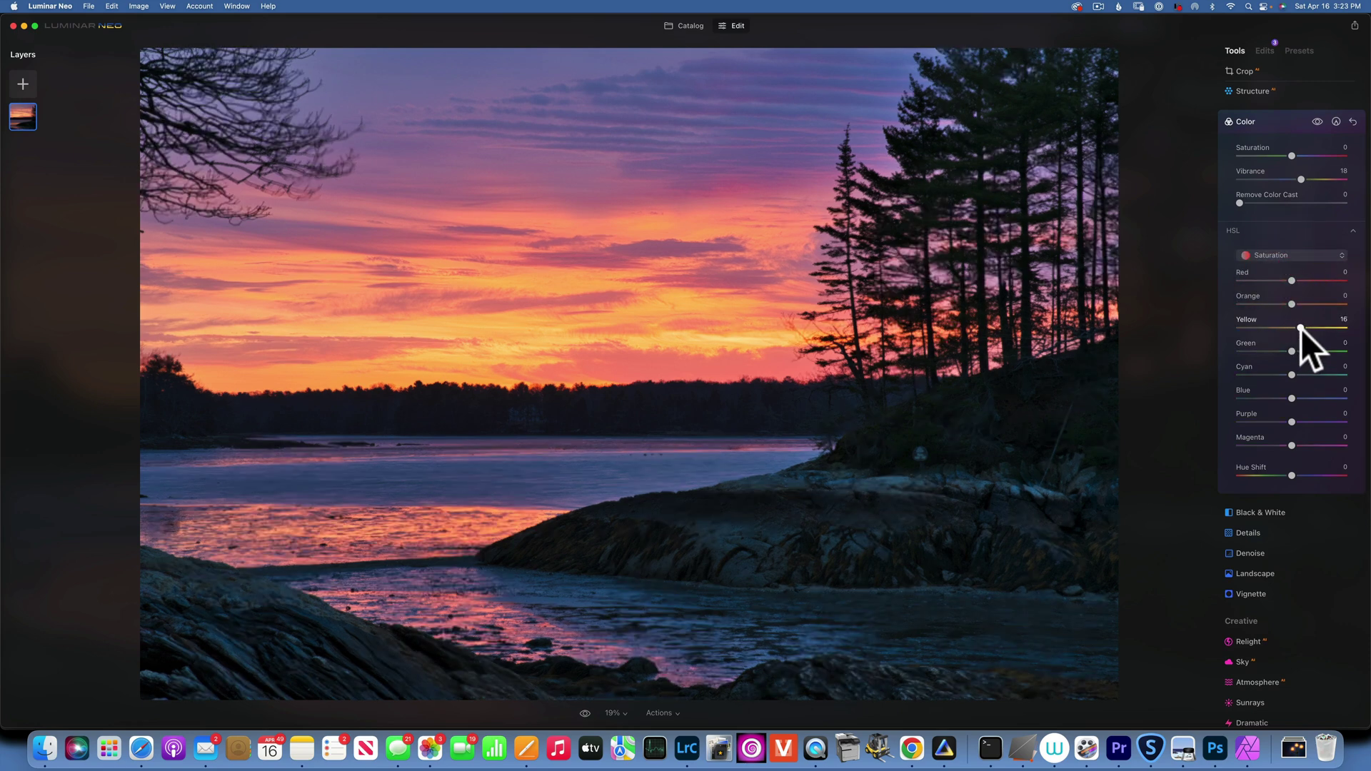
pyautogui.moveTo(1292, 278); pyautogui.dragTo(1295, 279)
pyautogui.moveTo(1292, 375)
pyautogui.mouseDown()
pyautogui.moveTo(1306, 400)
pyautogui.moveTo(1284, 397)
pyautogui.mouseUp()
pyautogui.moveTo(1276, 396); pyautogui.dragTo(1279, 396)
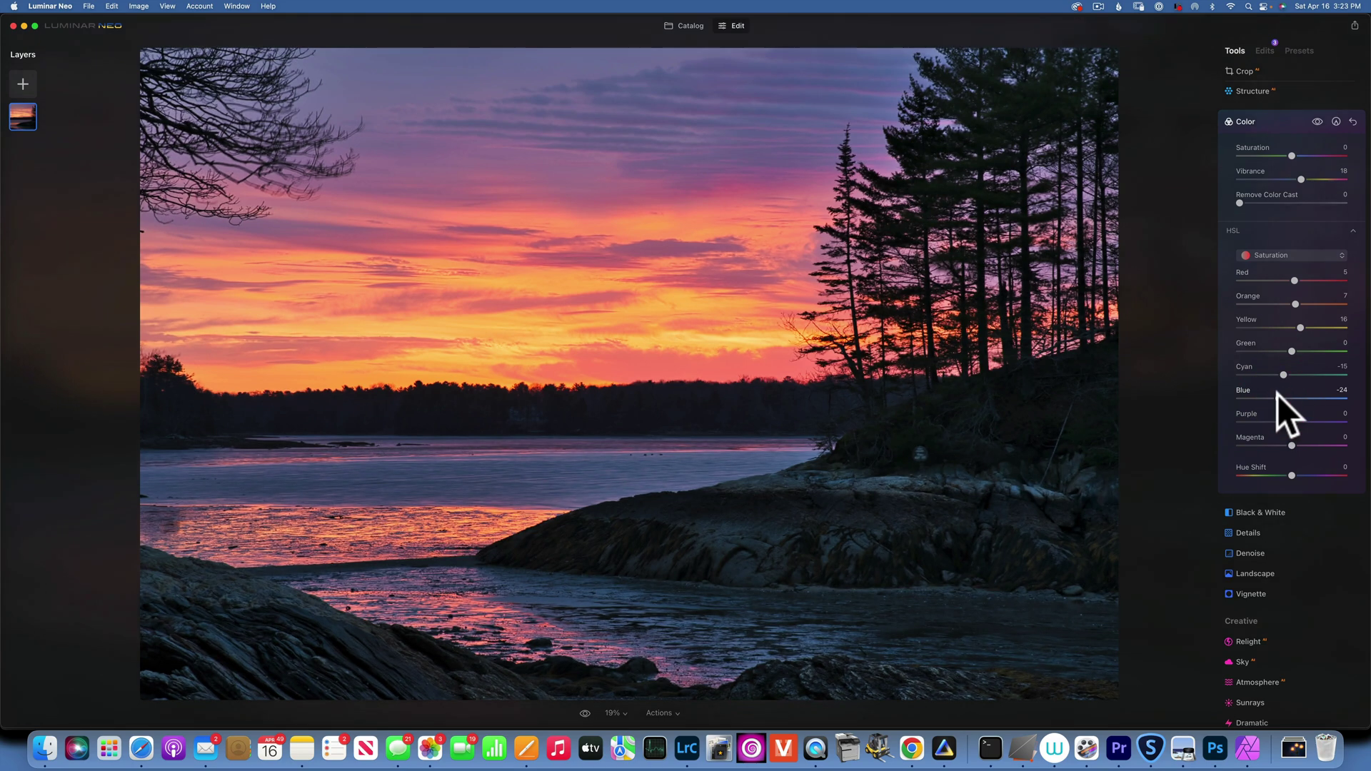
# Step: Toggle the Color edits off and on to compare, then collapse Color
pyautogui.click(1317, 122)
pyautogui.click(1317, 121)
pyautogui.click(1259, 121)
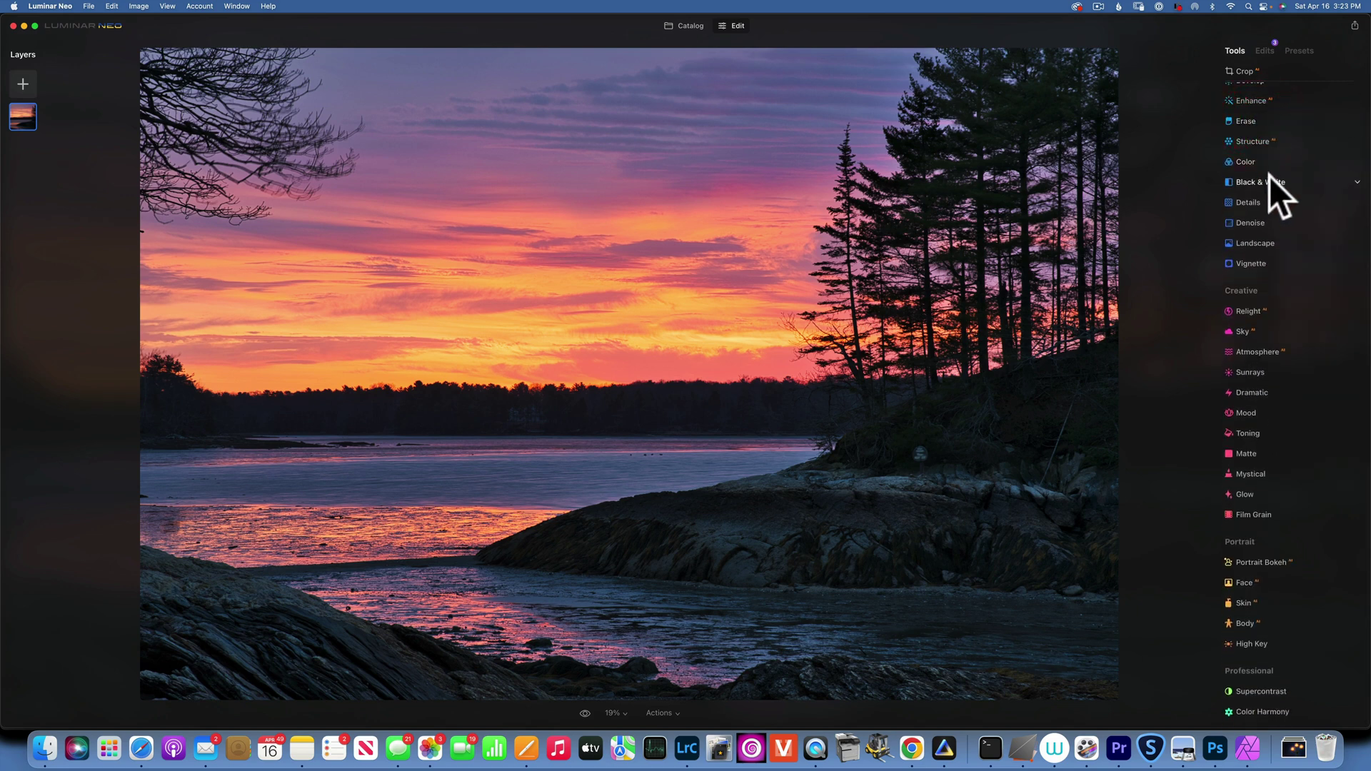
# Step: Set Landscape Golden Hour to 21 after overshooting, then collapse Landscape
pyautogui.click(1260, 243)
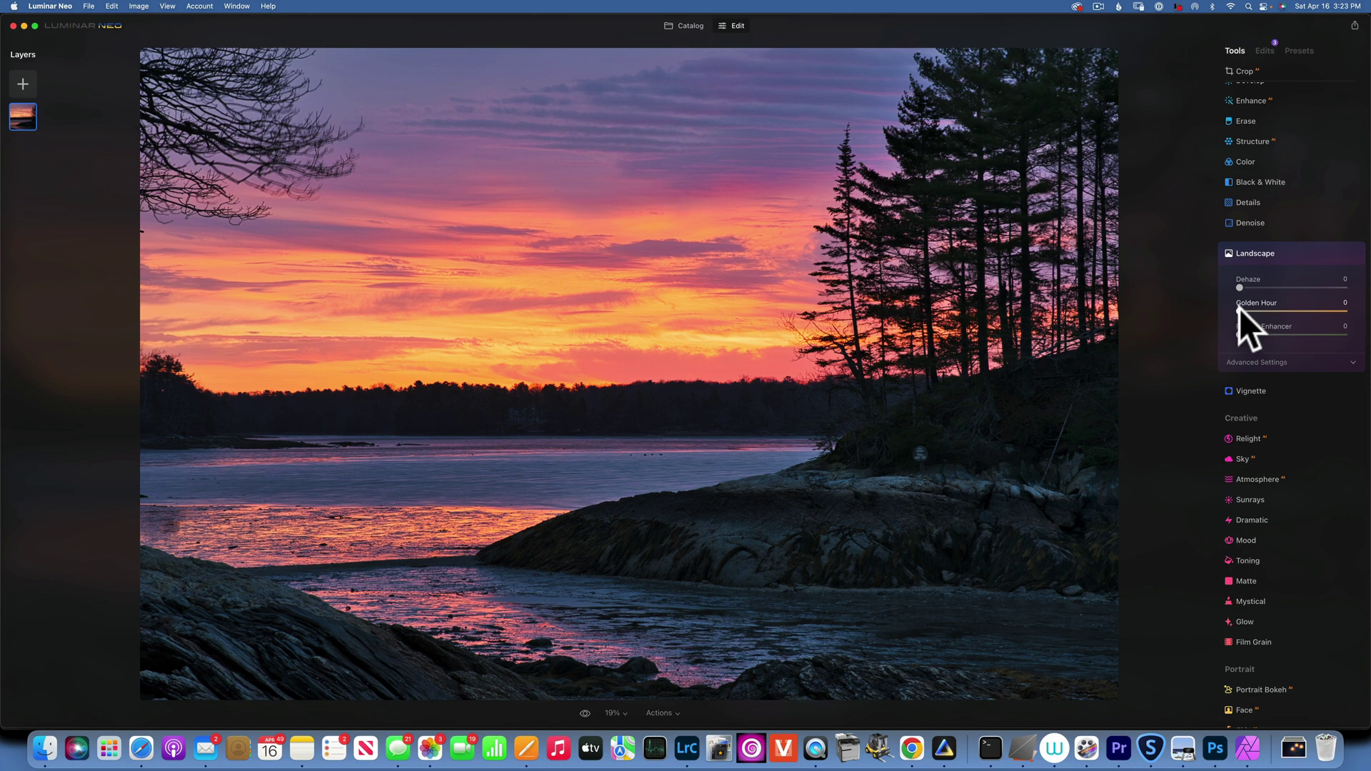
pyautogui.moveTo(1240, 312); pyautogui.dragTo(1254, 313)
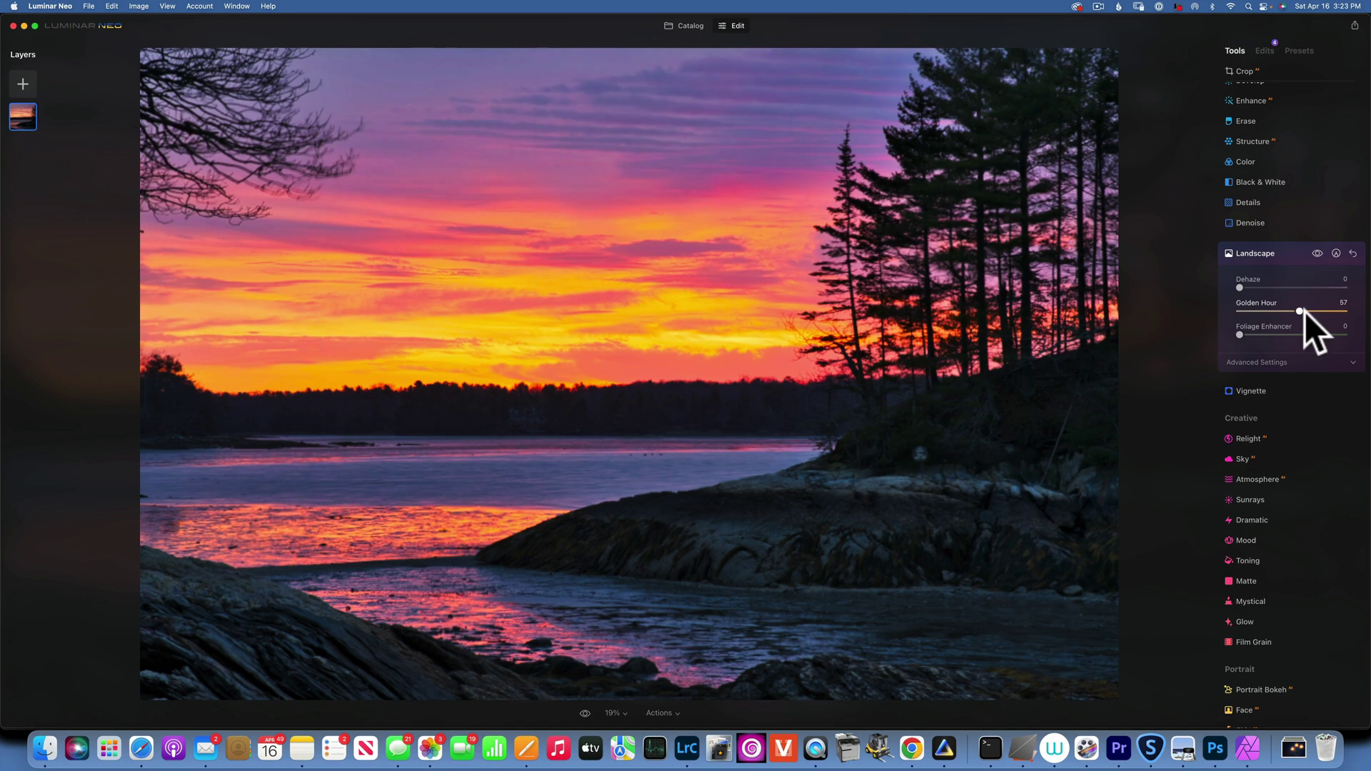
pyautogui.moveTo(1344, 311); pyautogui.dragTo(1263, 319)
pyautogui.click(1260, 322)
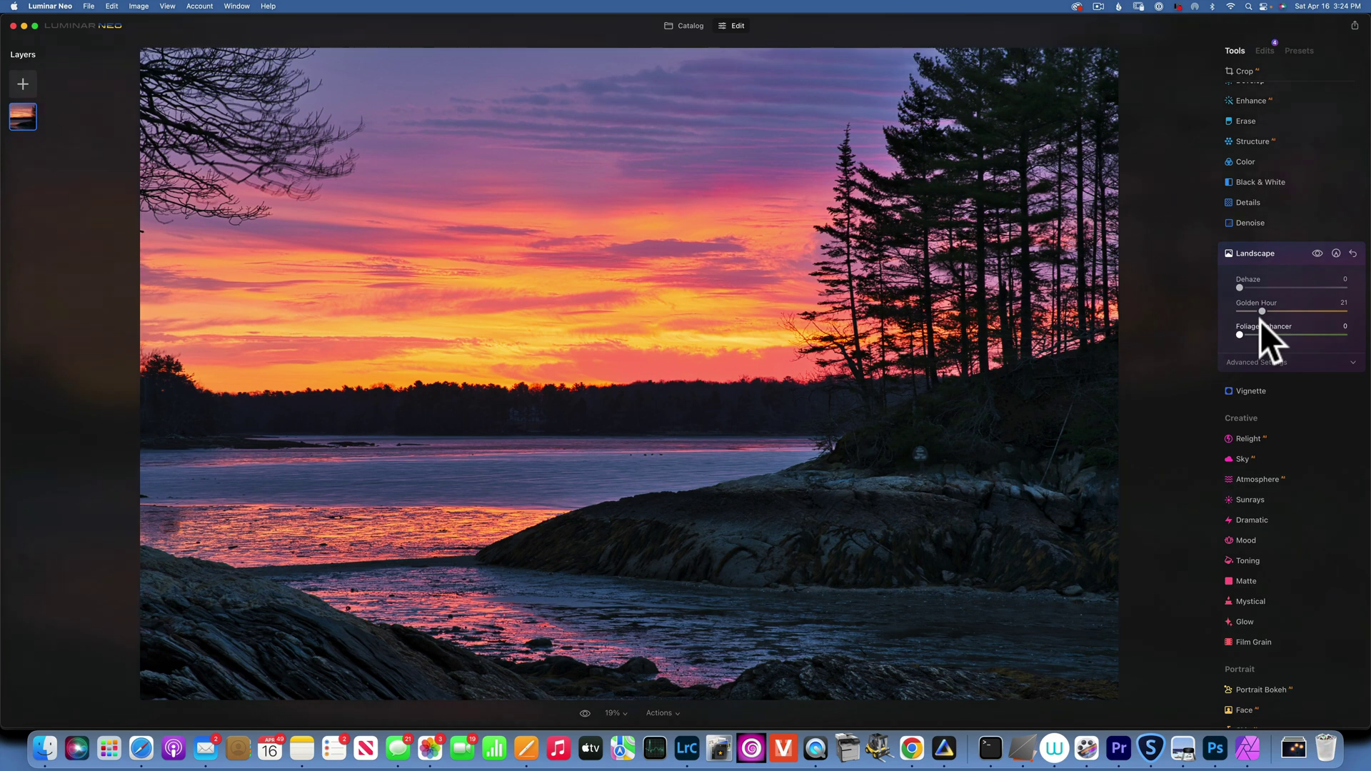
pyautogui.scroll(-2, 1261, 321)
pyautogui.scroll(-1, 1262, 322)
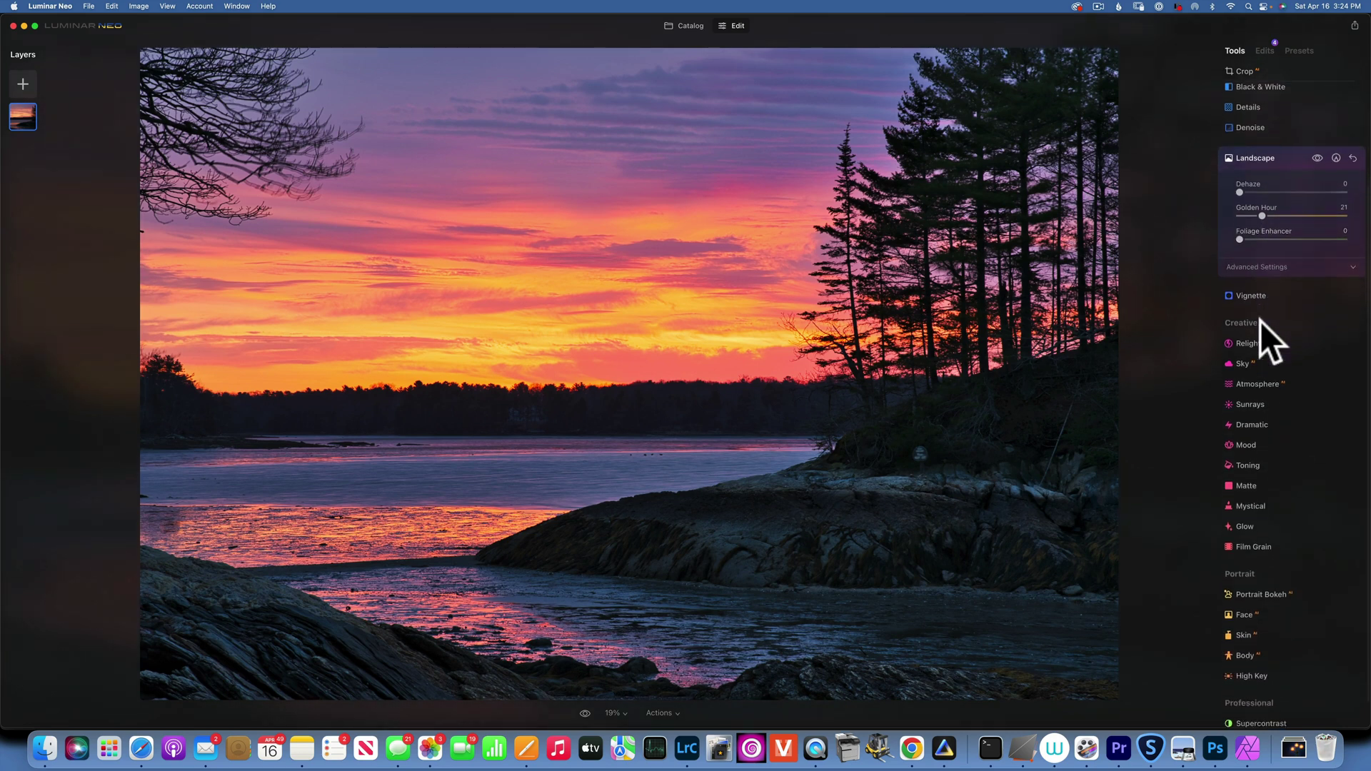
pyautogui.click(1270, 157)
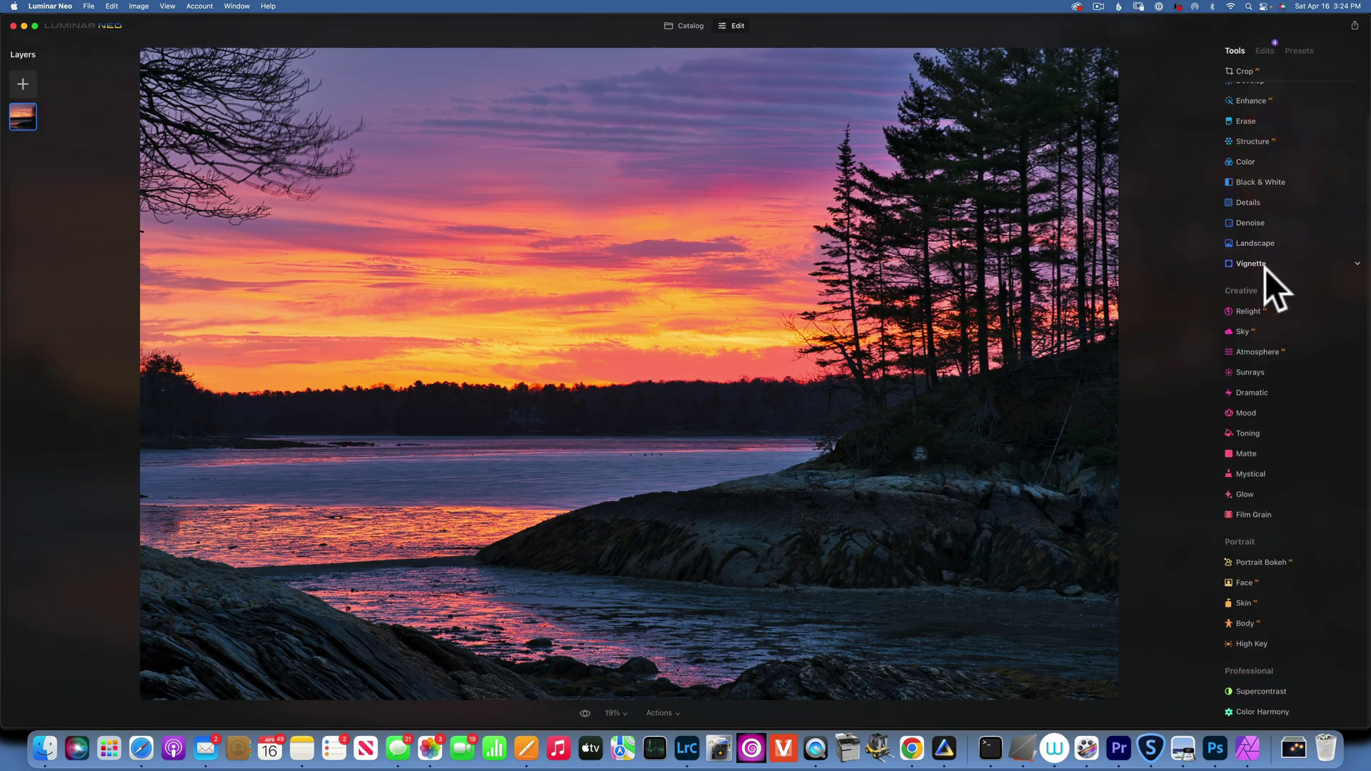
# Step: Tone the highlights with Toning Amount 77, Saturation 18 and Hue 20
pyautogui.scroll(-1, 1266, 273)
pyautogui.click(1254, 431)
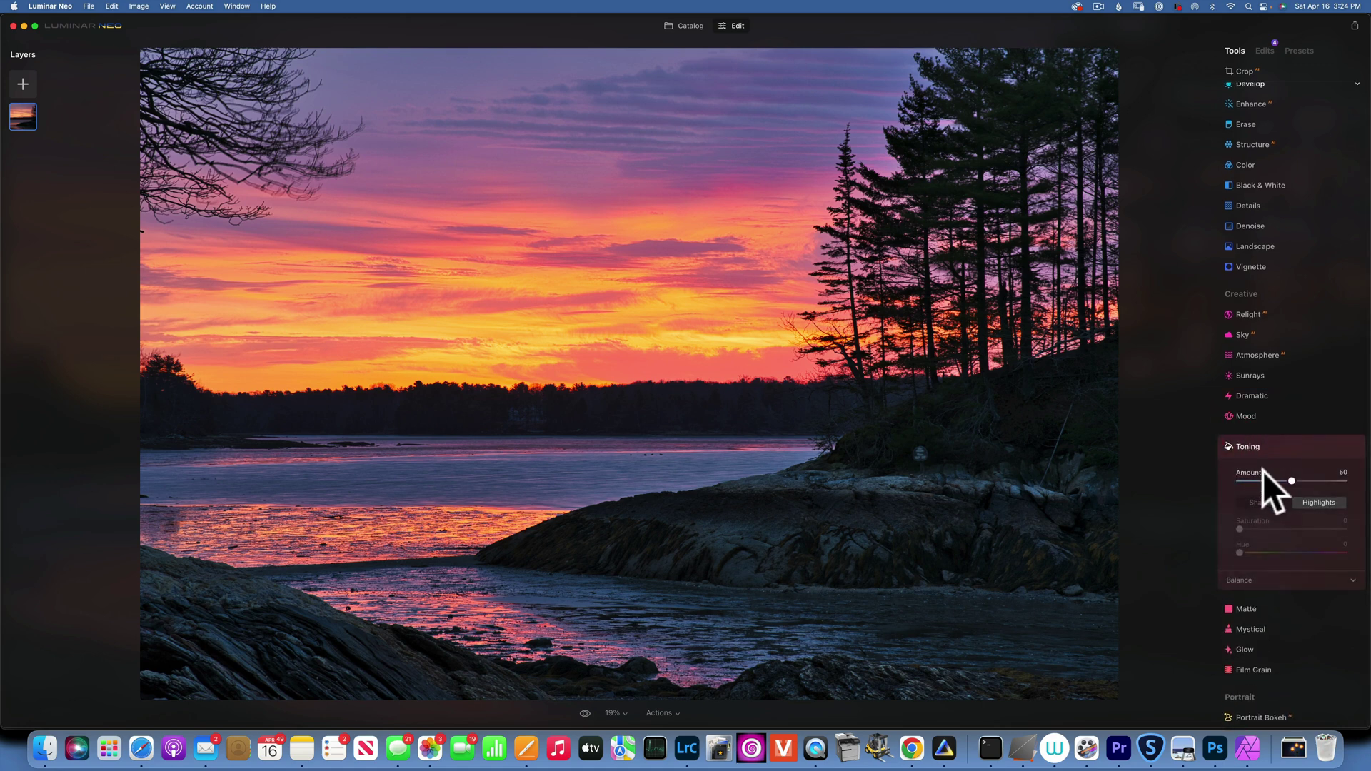
pyautogui.click(1320, 503)
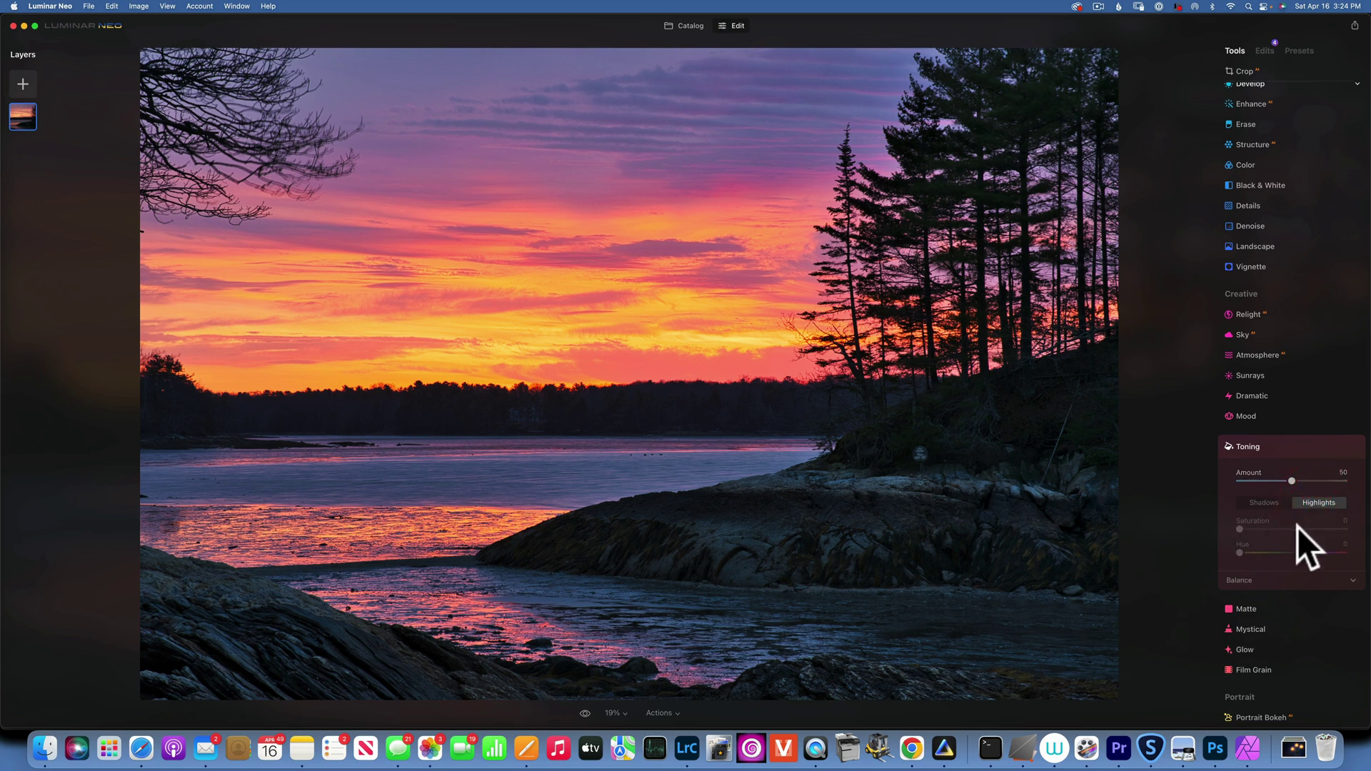
pyautogui.moveTo(1307, 529); pyautogui.dragTo(1344, 529)
pyautogui.moveTo(1291, 481); pyautogui.dragTo(1321, 481)
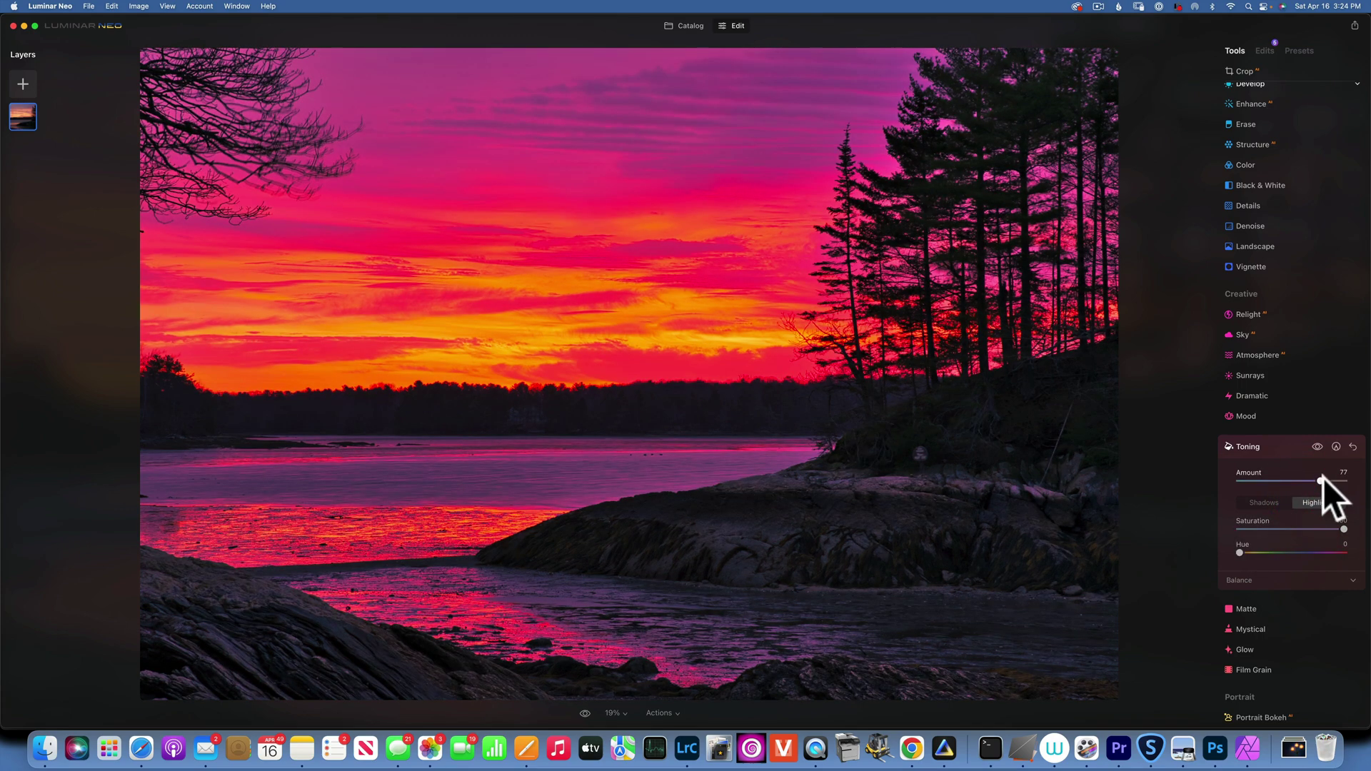
pyautogui.moveTo(1240, 551); pyautogui.dragTo(1246, 551)
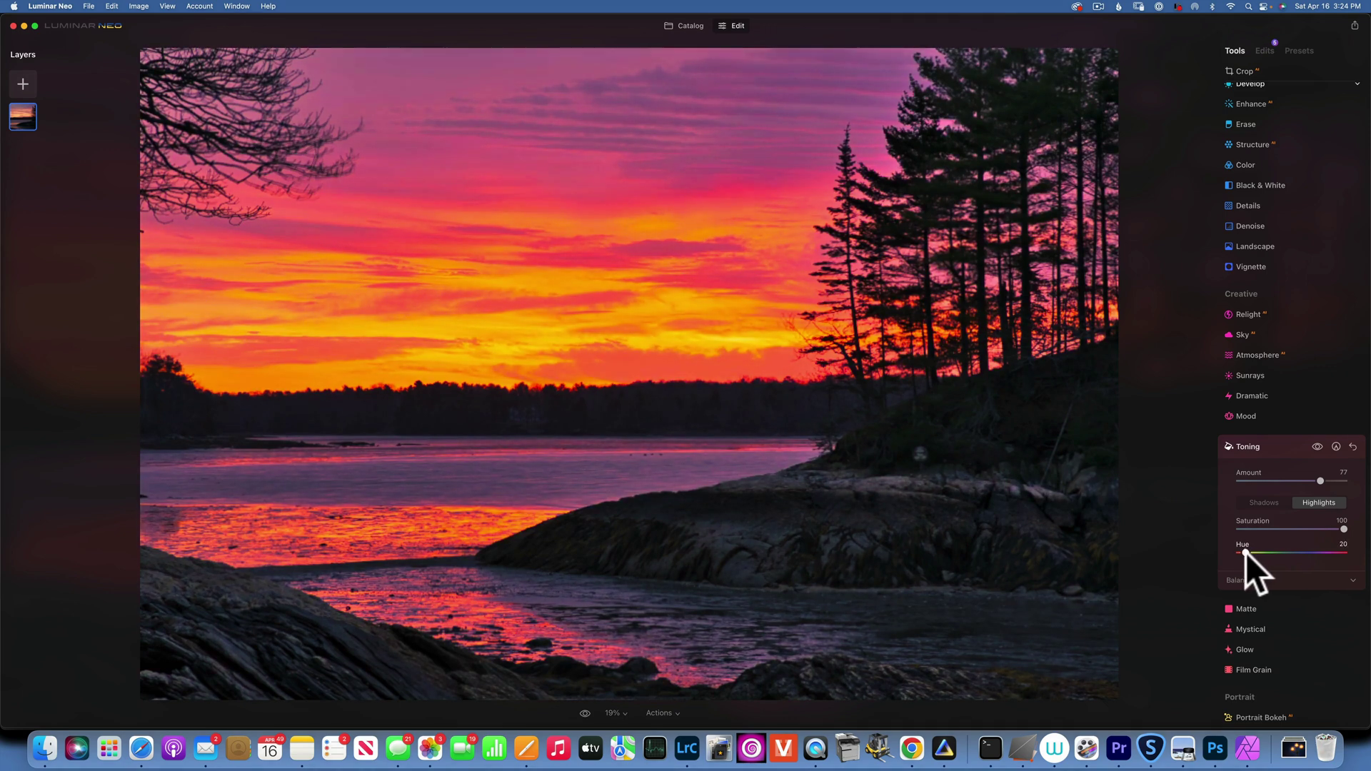
pyautogui.click(1343, 527)
pyautogui.moveTo(1343, 528); pyautogui.dragTo(1254, 530)
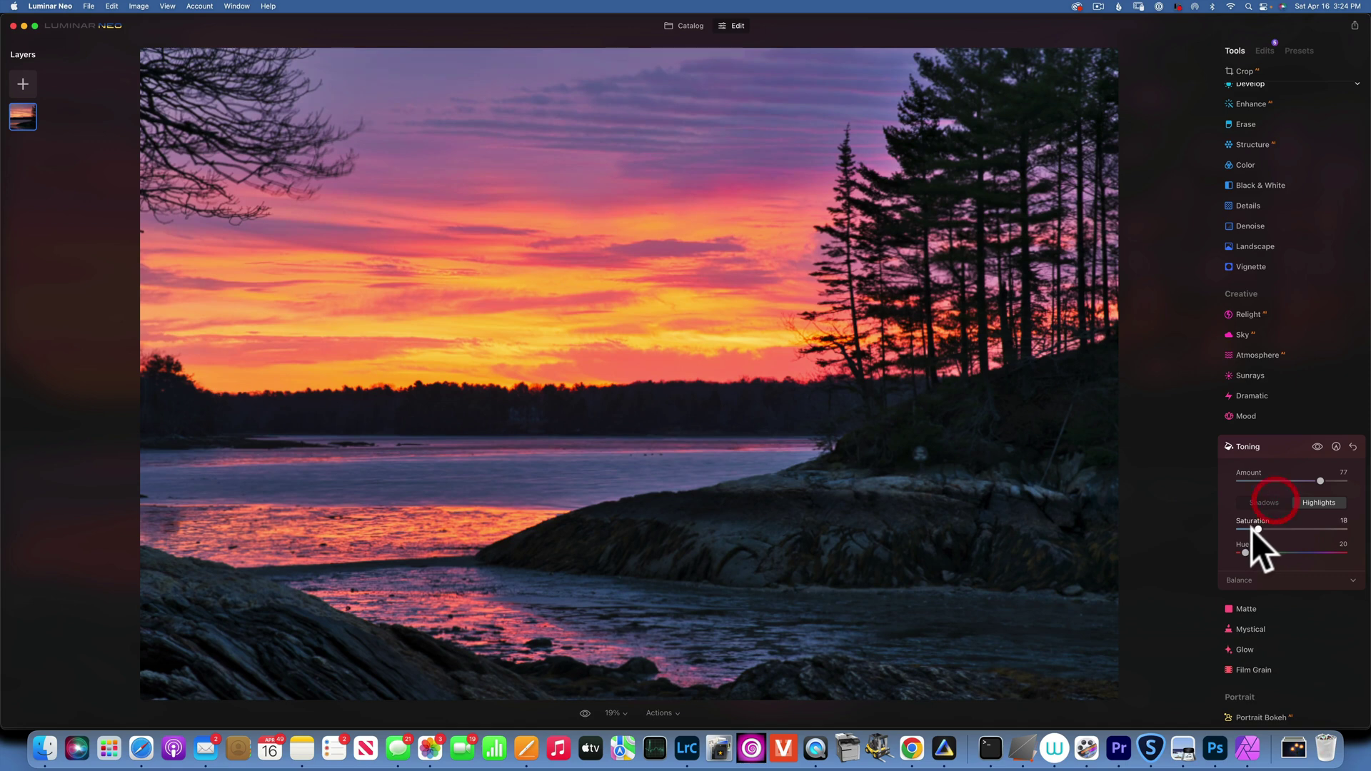
# Step: Toggle Toning off and on to compare, then collapse the Toning panel
pyautogui.click(1319, 444)
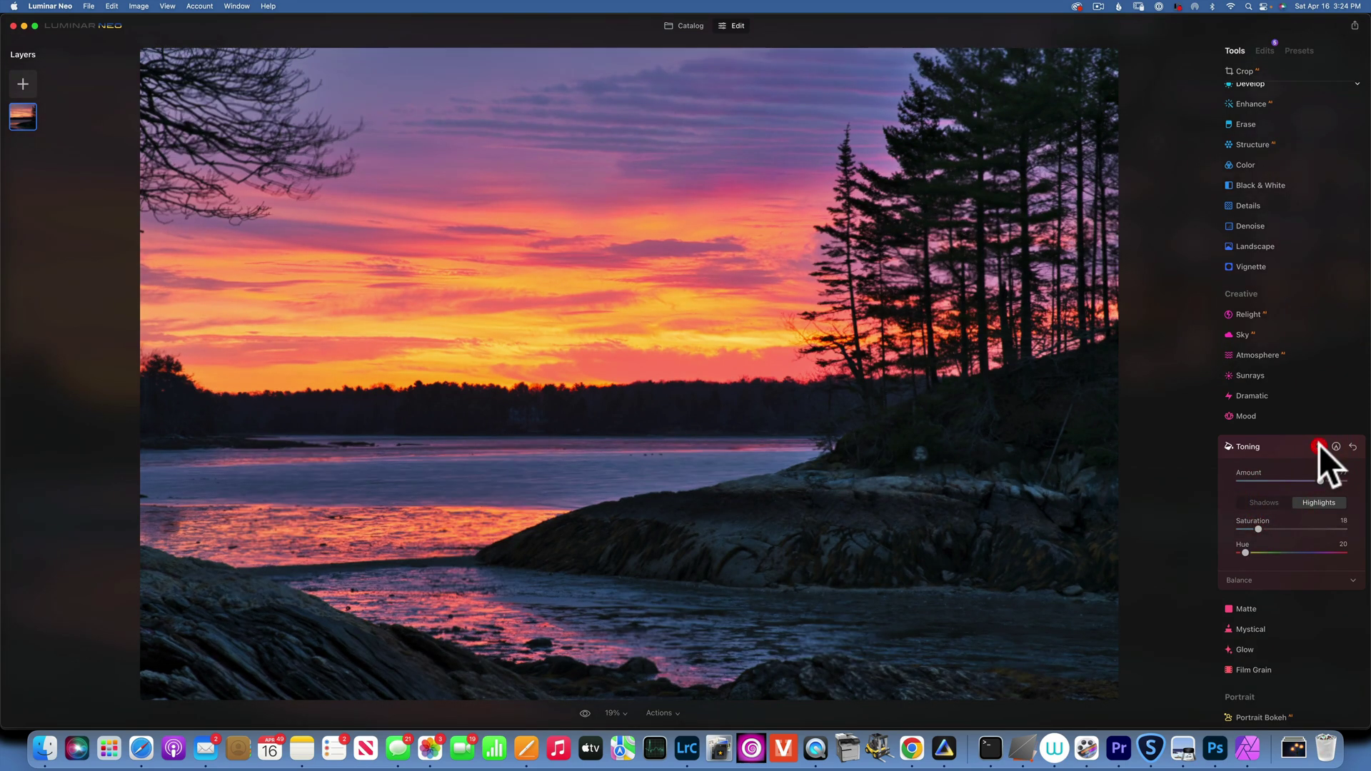
pyautogui.click(1319, 445)
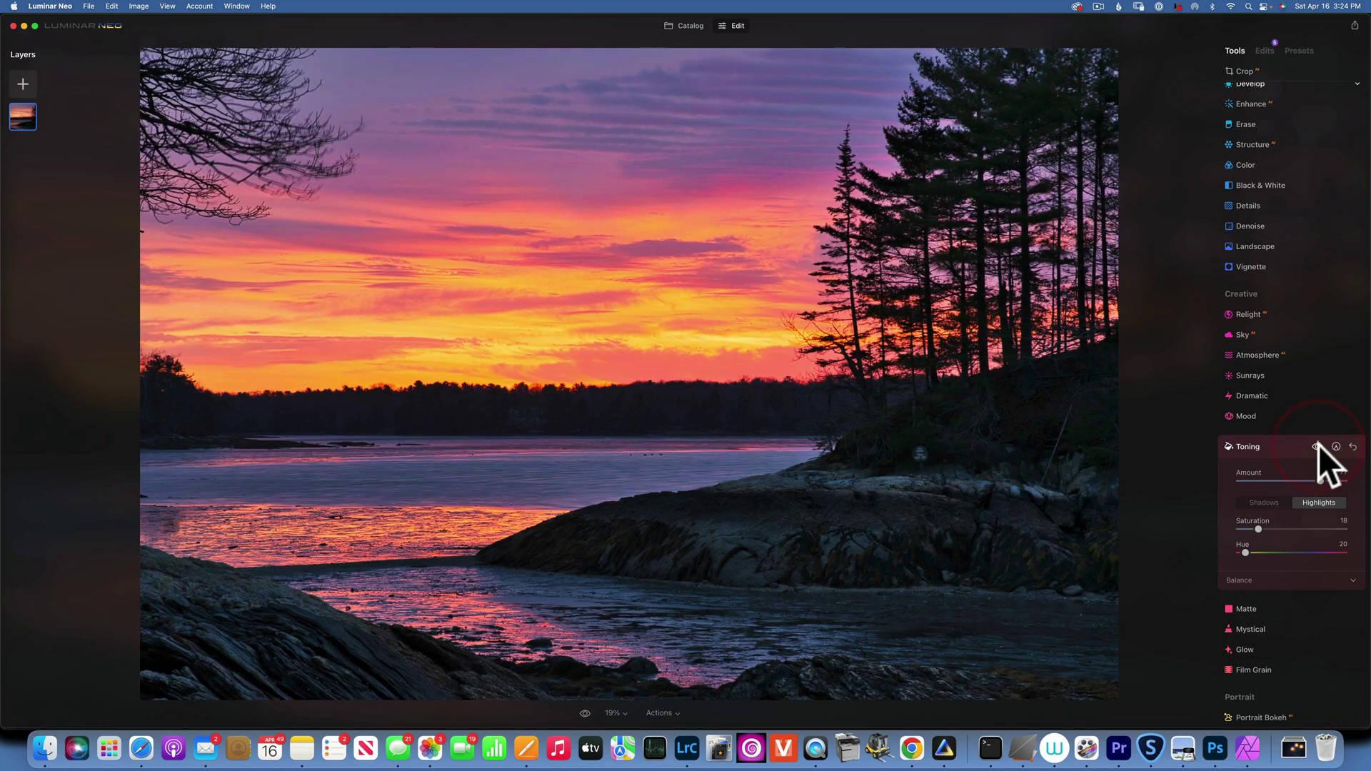
pyautogui.click(1318, 444)
pyautogui.click(1264, 448)
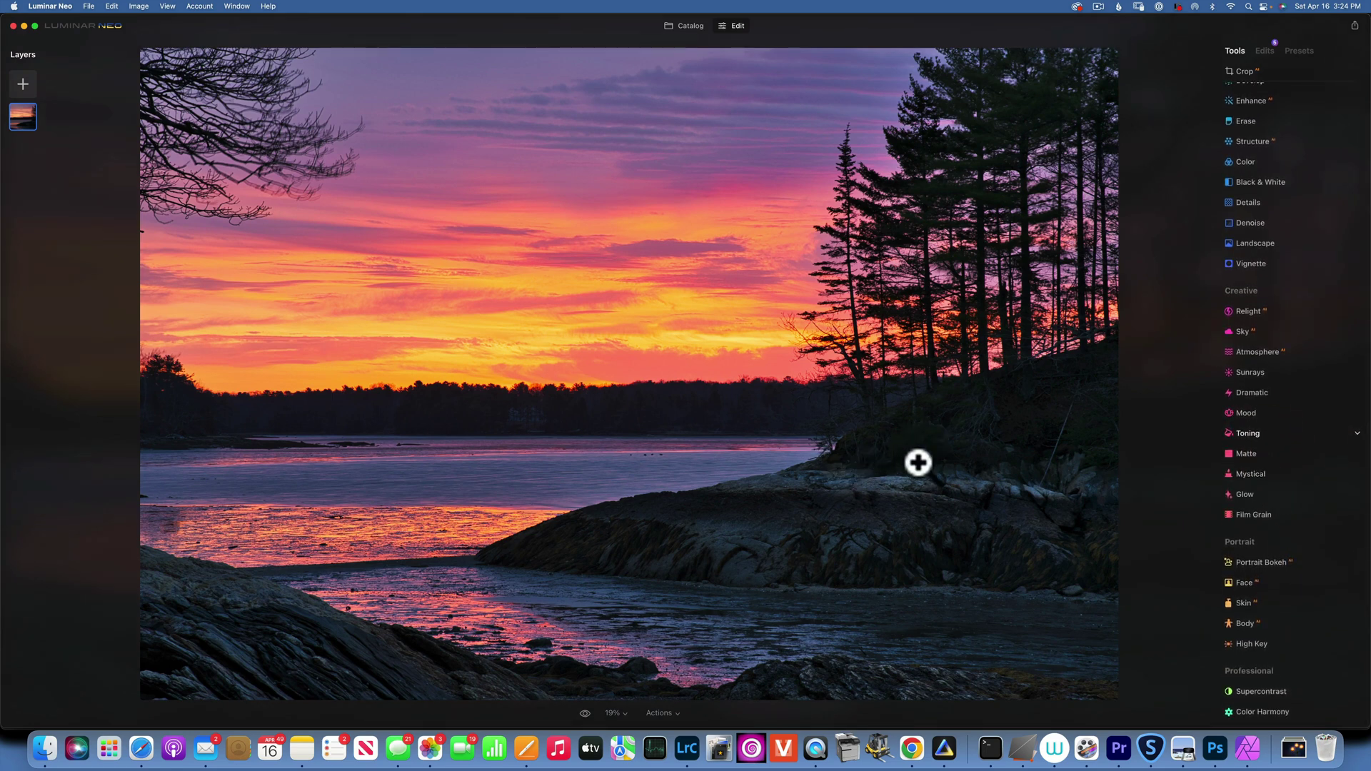
pyautogui.scroll(2, 1240, 254)
# Step: Erase the small bright spot on the dark shoreline right of centre
pyautogui.click(1246, 153)
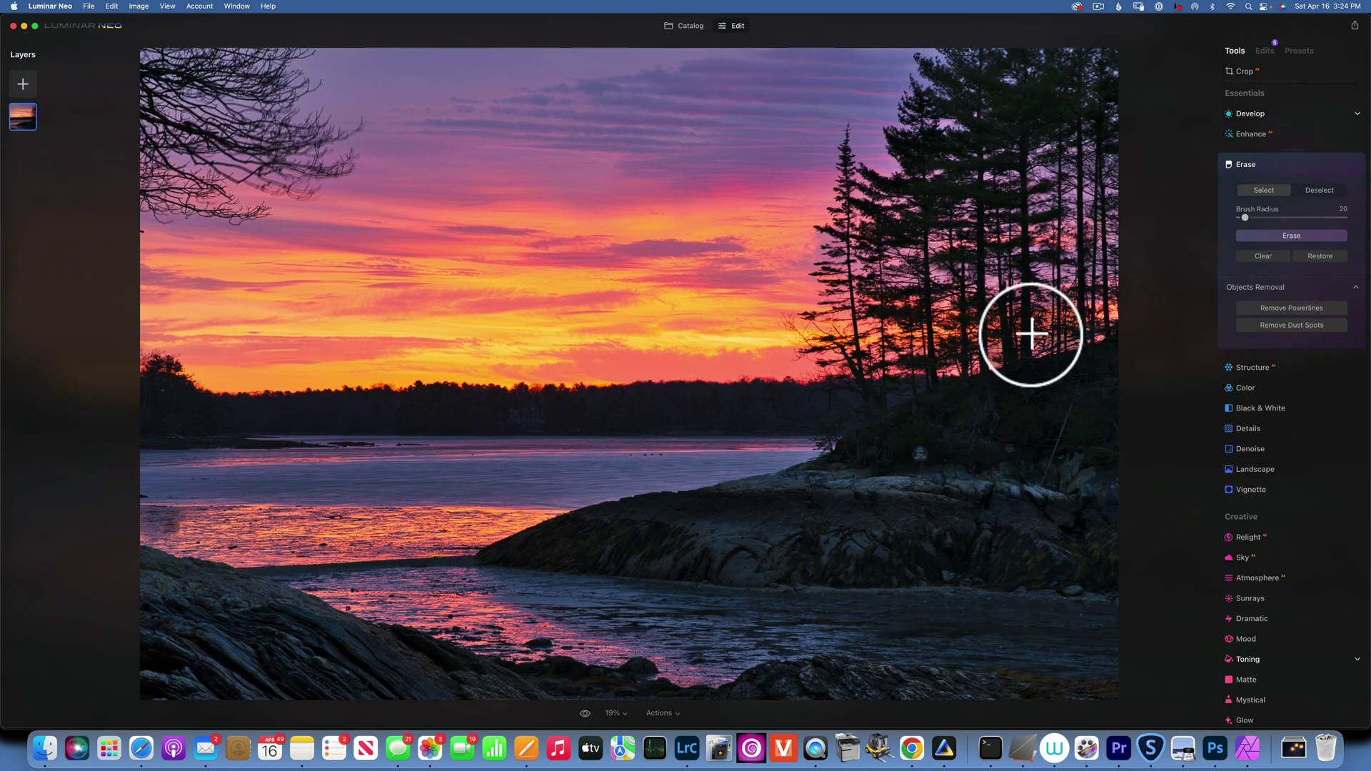
pyautogui.click(920, 456)
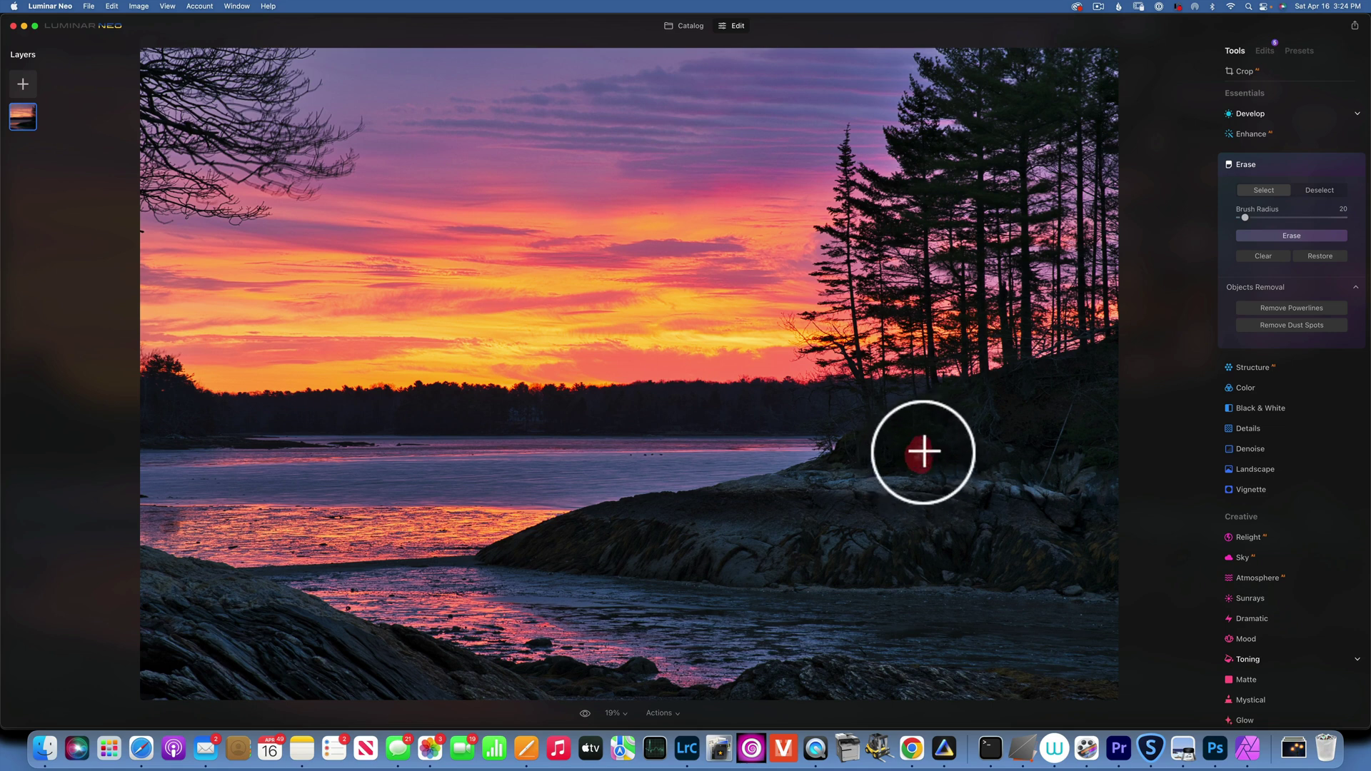
pyautogui.click(1300, 234)
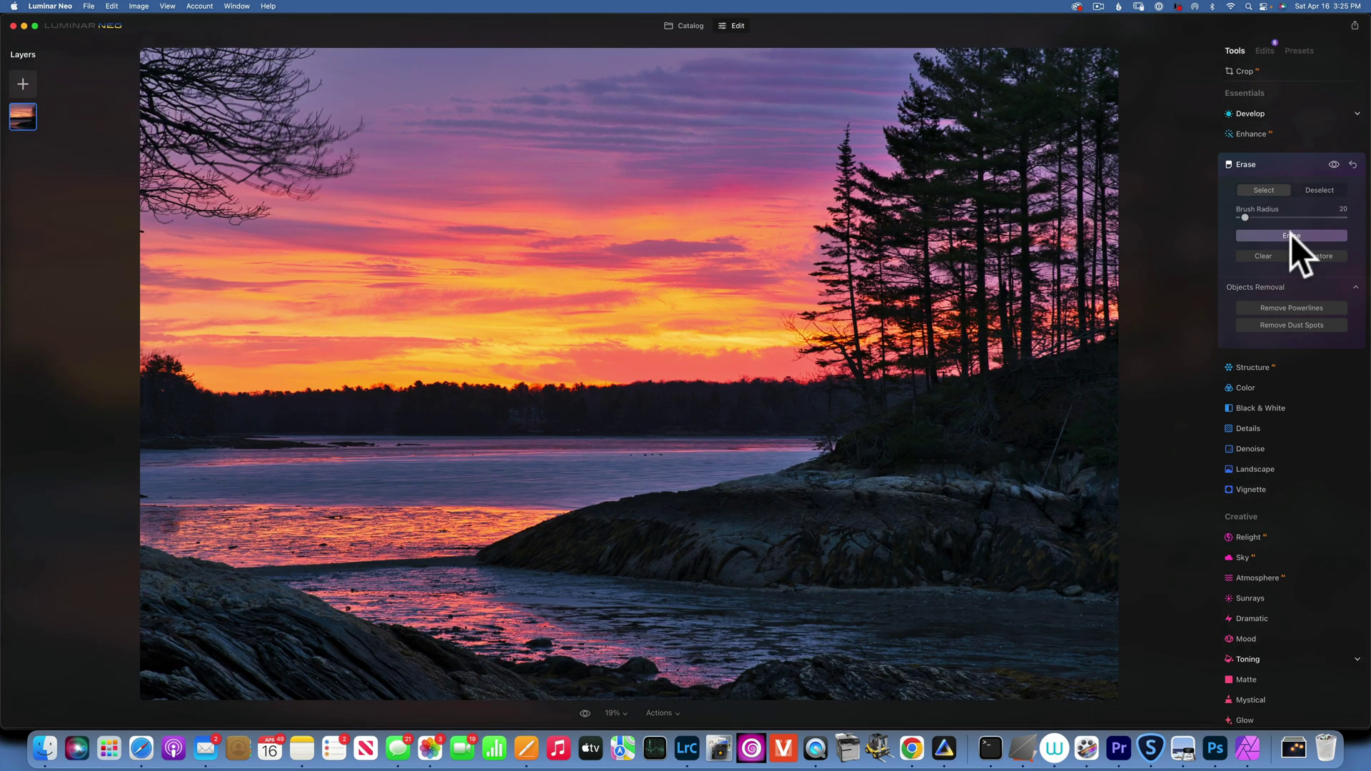
pyautogui.click(1289, 161)
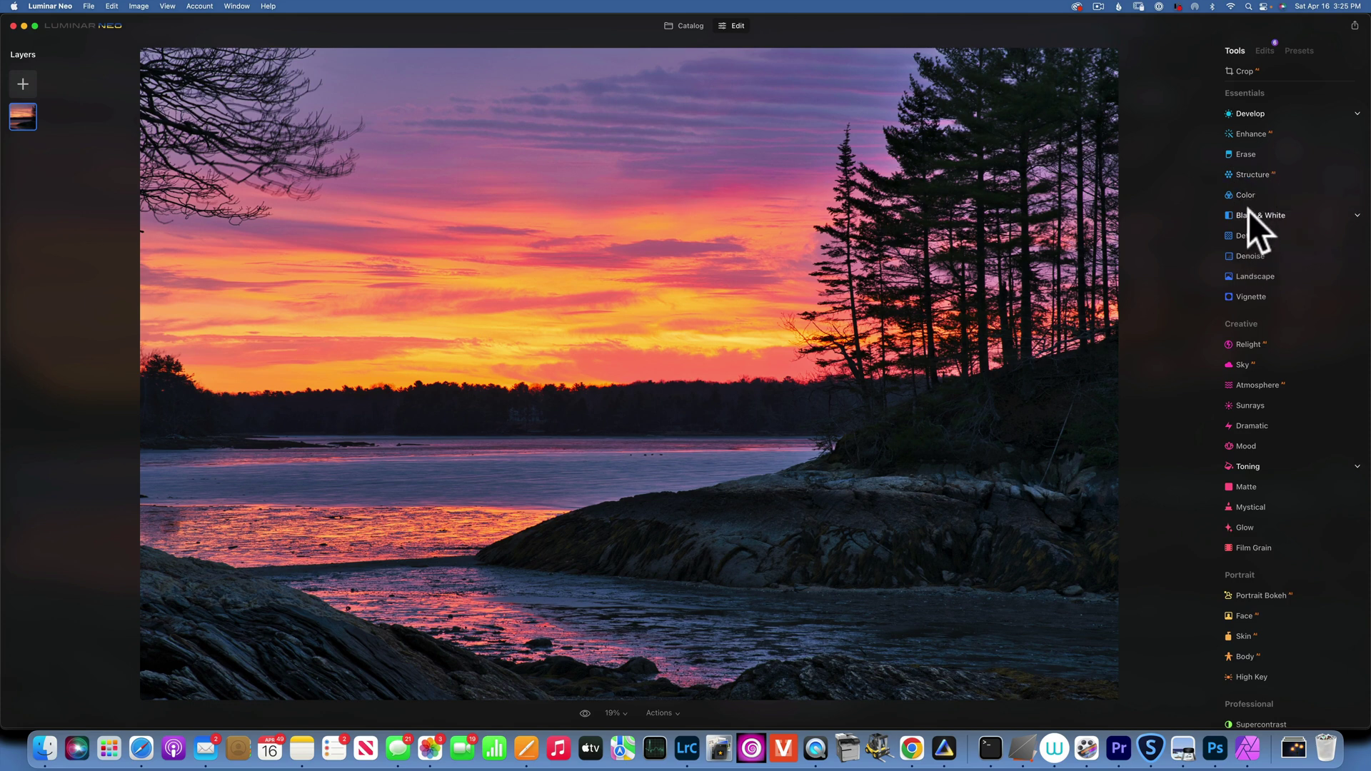
# Step: Set Structure Amount to 18 and paint it onto the midground and lower-left rocks with a size-137 brush
pyautogui.click(1255, 173)
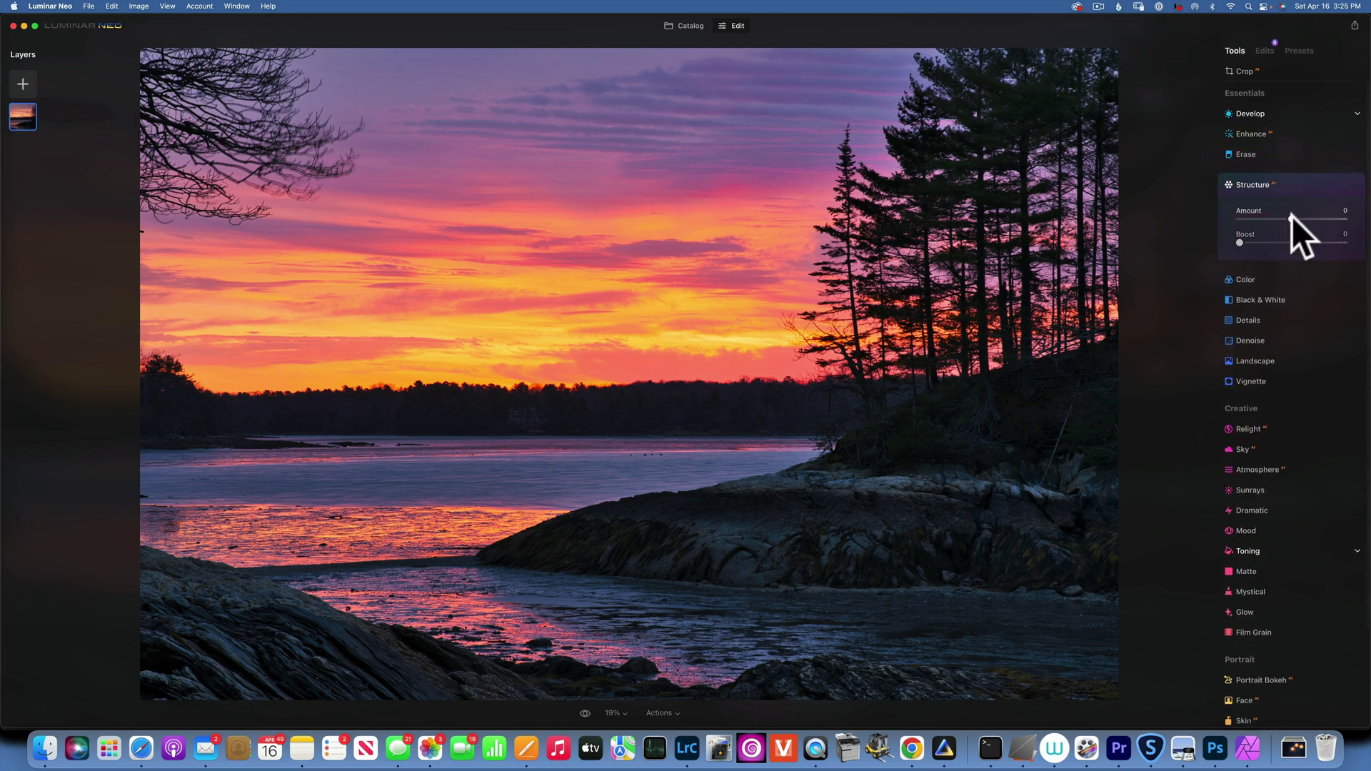
pyautogui.moveTo(1300, 217); pyautogui.dragTo(1301, 218)
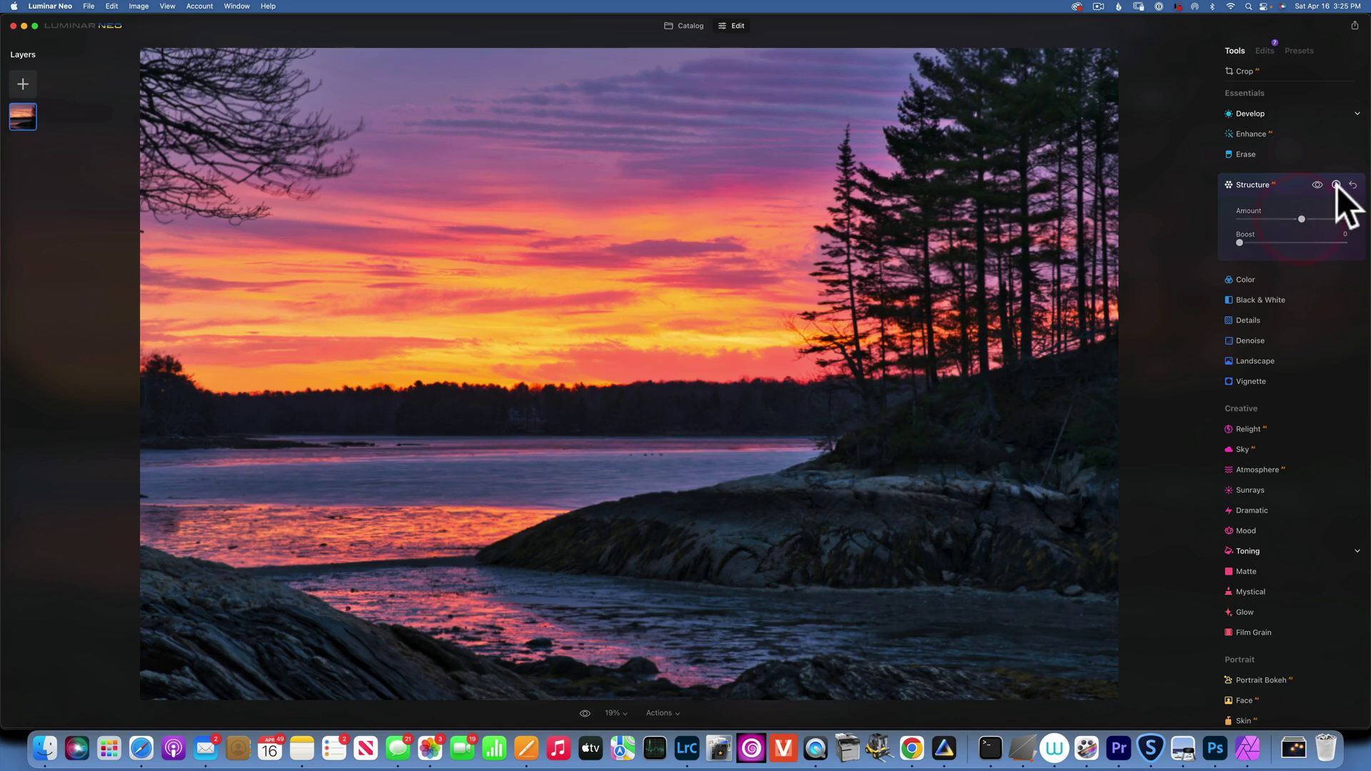
pyautogui.click(1336, 185)
pyautogui.moveTo(1263, 260)
pyautogui.mouseDown()
pyautogui.moveTo(1289, 262)
pyautogui.moveTo(1273, 262)
pyautogui.mouseUp()
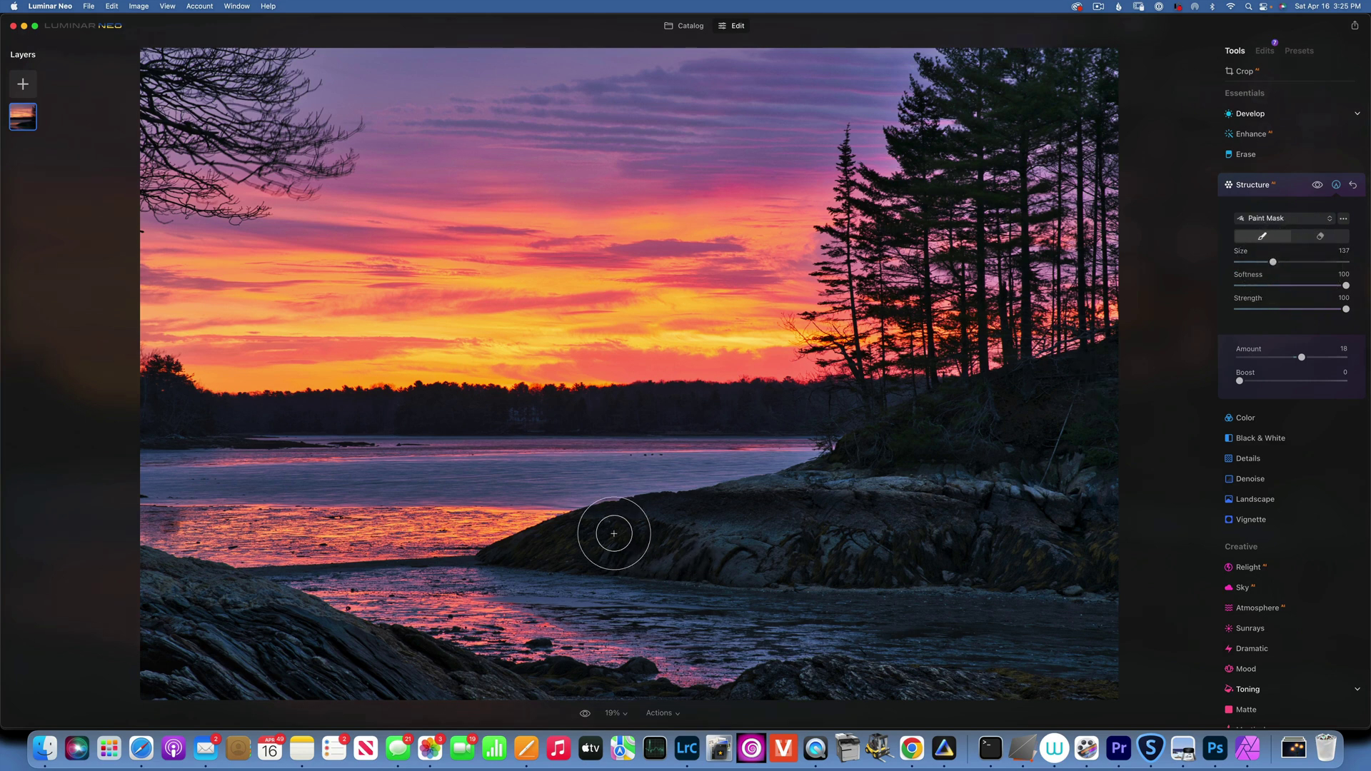
pyautogui.moveTo(550, 542); pyautogui.dragTo(1021, 550)
pyautogui.moveTo(202, 600); pyautogui.dragTo(379, 675)
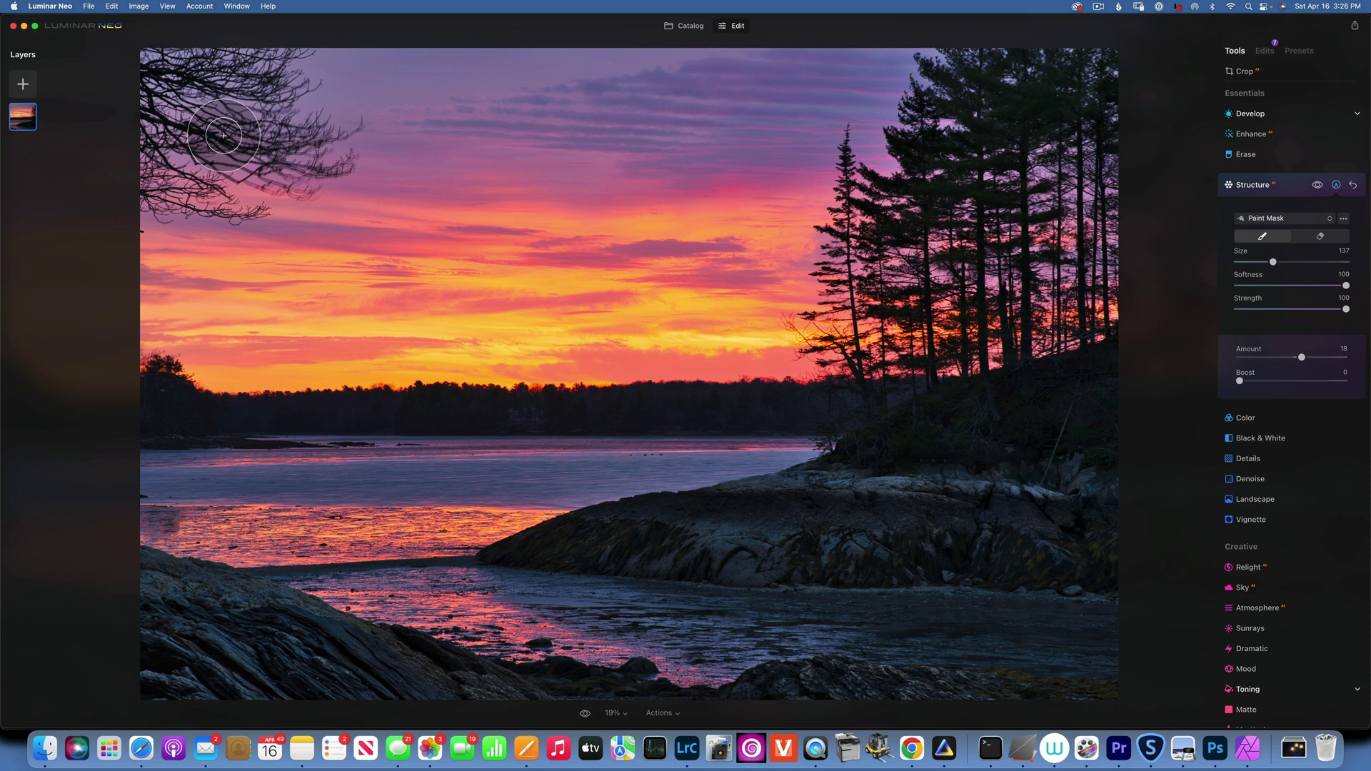
pyautogui.click(1283, 184)
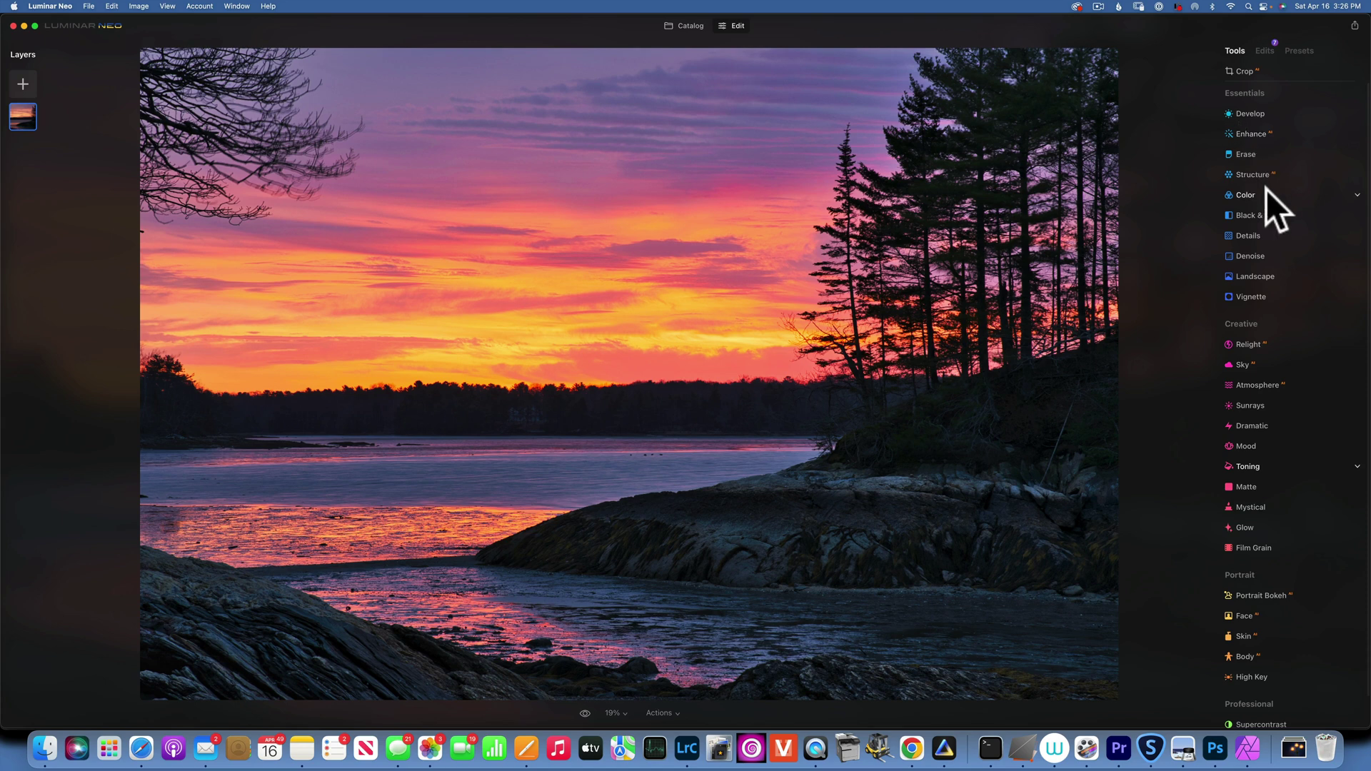
# Step: Set the Structure Amount to -16 to soften detail
pyautogui.scroll(-1, 1270, 214)
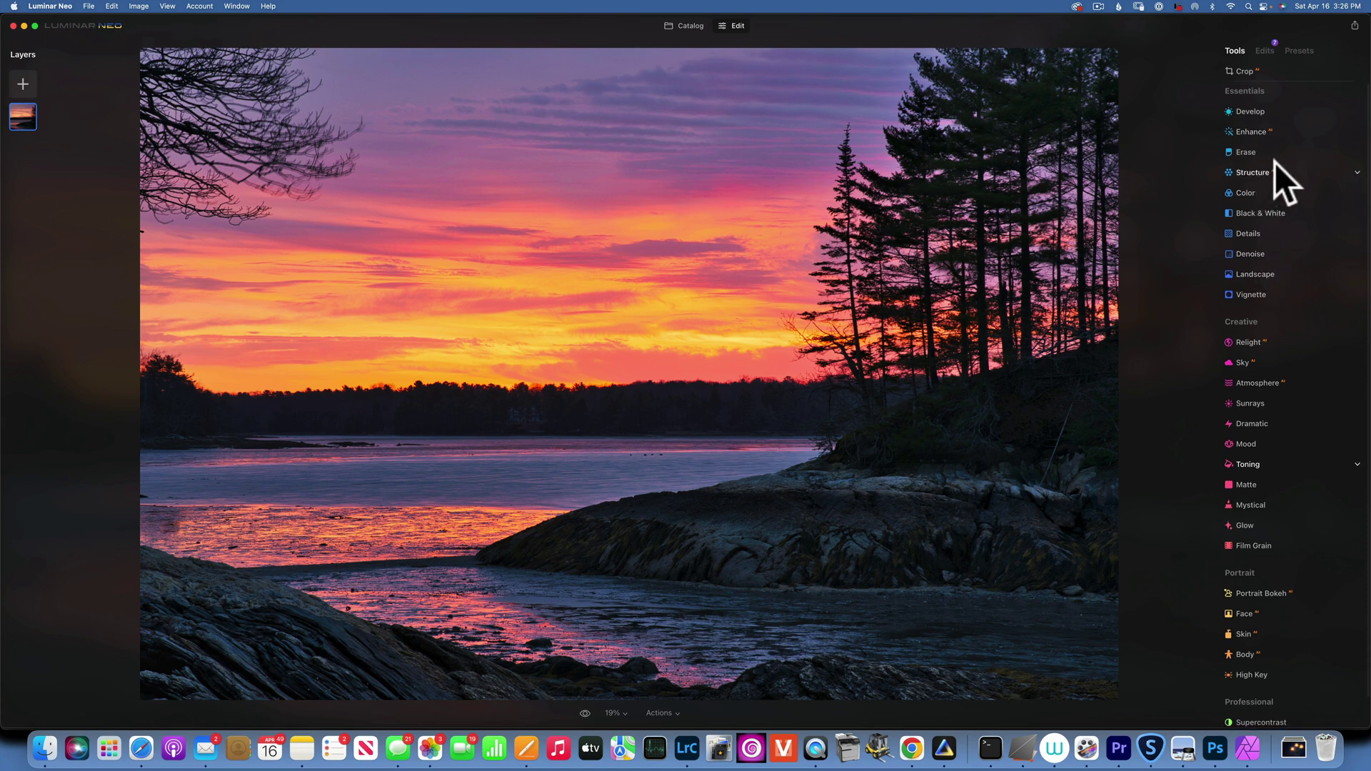
pyautogui.click(1262, 173)
pyautogui.moveTo(1293, 214); pyautogui.dragTo(1284, 214)
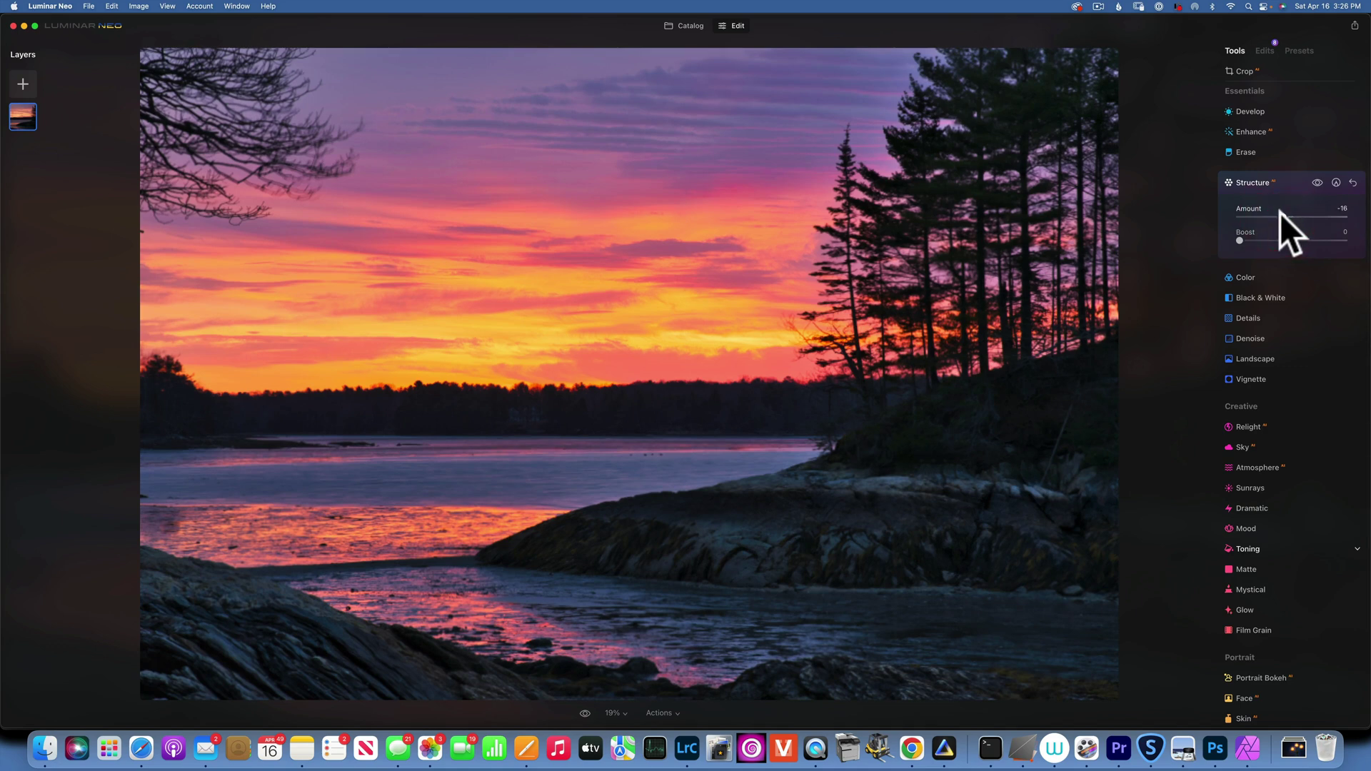
# Step: Paint the softening Structure mask over the bright water band and lower shore water, comparing before and after
pyautogui.click(1337, 183)
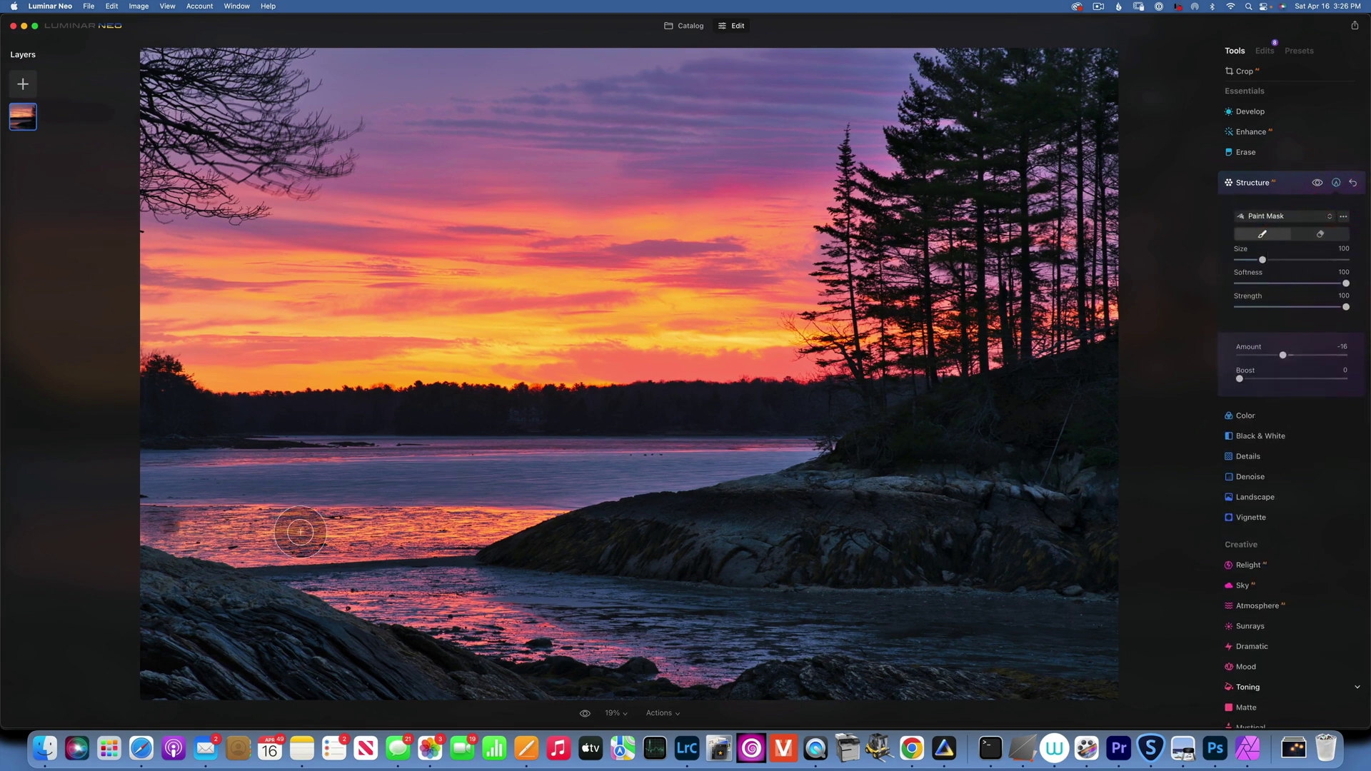
pyautogui.moveTo(370, 545)
pyautogui.mouseDown()
pyautogui.moveTo(490, 522)
pyautogui.moveTo(334, 535)
pyautogui.moveTo(148, 515)
pyautogui.mouseUp()
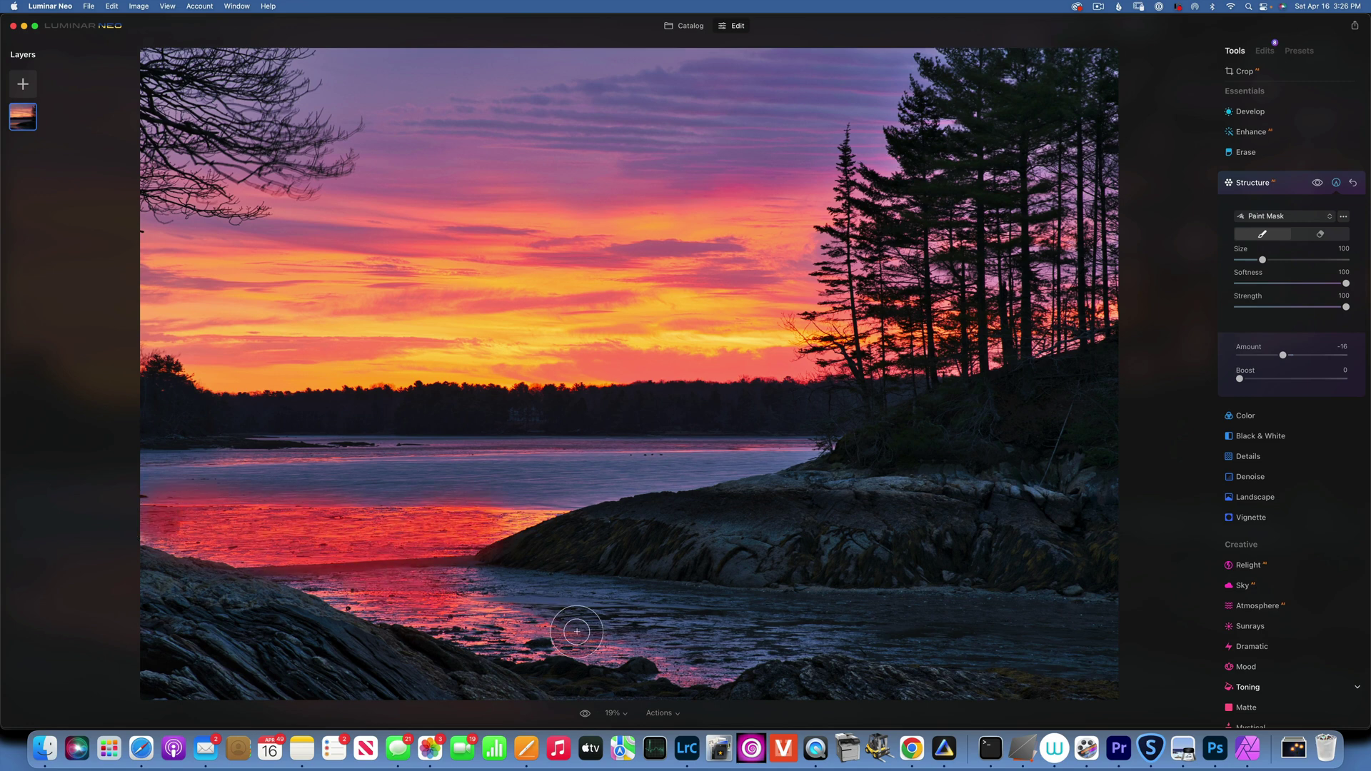
pyautogui.moveTo(621, 638)
pyautogui.mouseDown()
pyautogui.moveTo(722, 646)
pyautogui.moveTo(529, 600)
pyautogui.moveTo(352, 583)
pyautogui.moveTo(438, 550)
pyautogui.mouseUp()
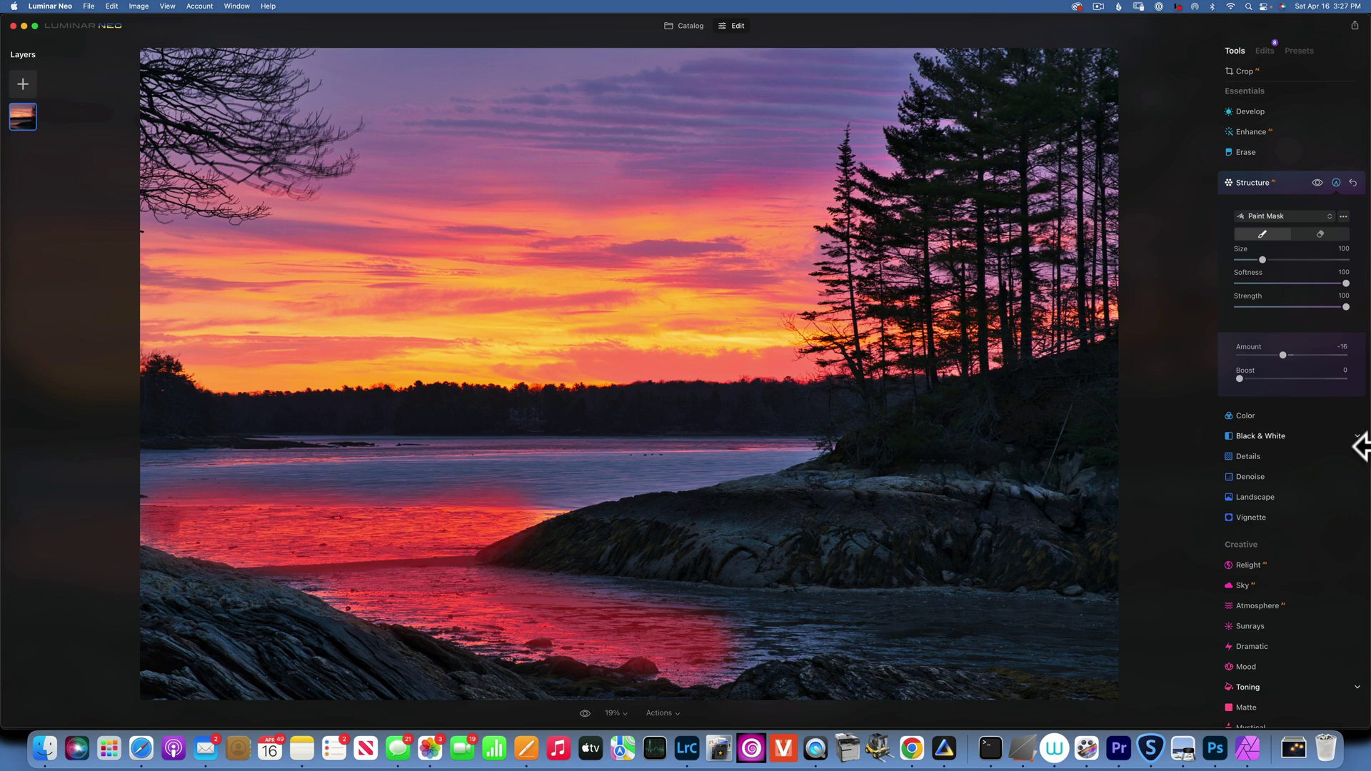
pyautogui.click(1316, 182)
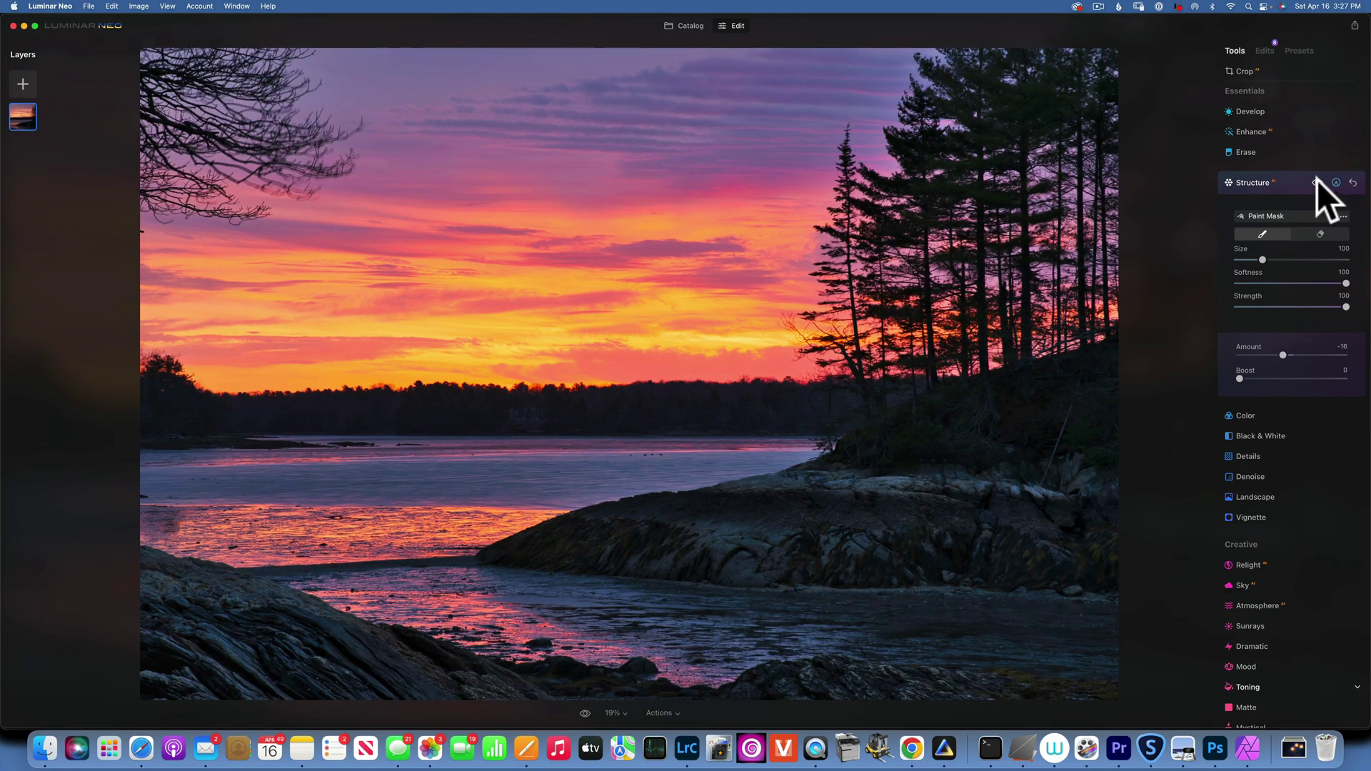
pyautogui.click(1317, 181)
pyautogui.scroll(-2, 1296, 258)
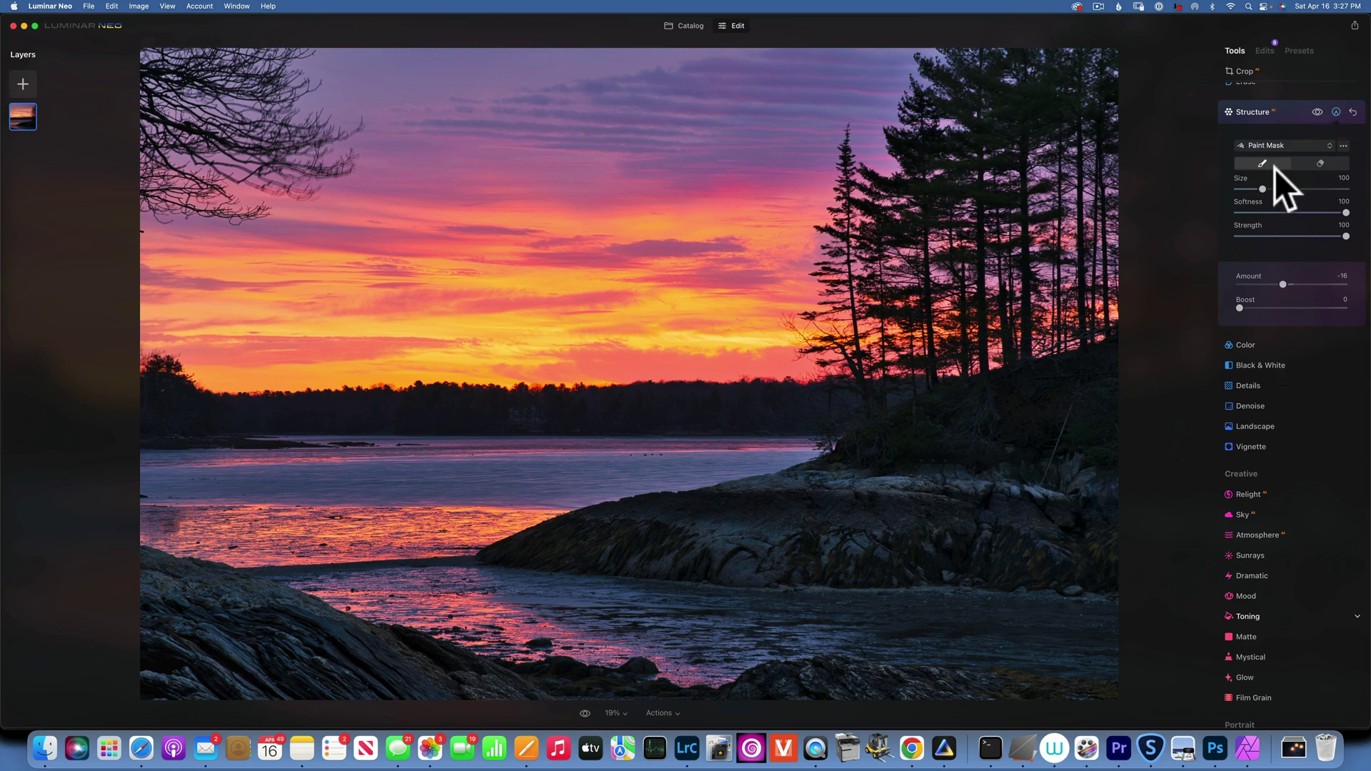
pyautogui.click(1276, 113)
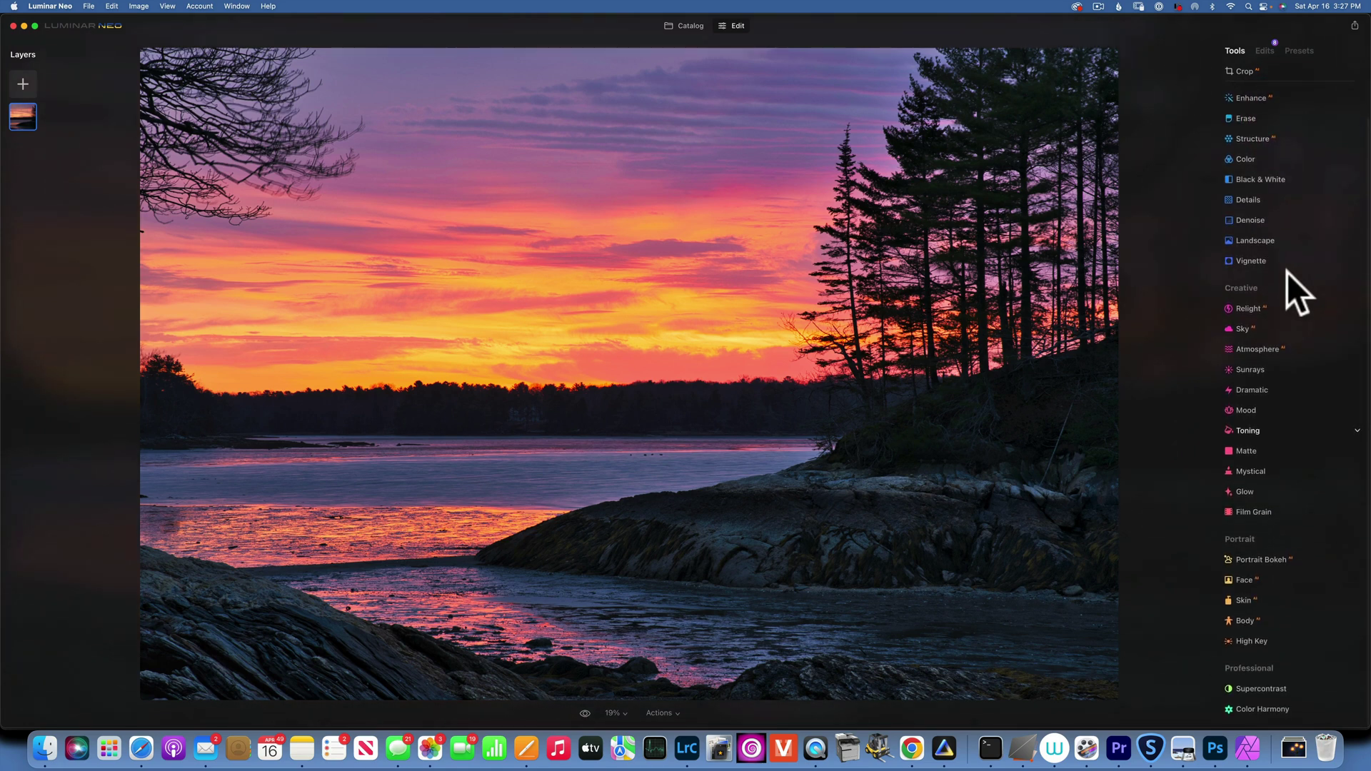
# Step: In Develop, try raising Shadows and lowering Blacks, then reset both to zero
pyautogui.scroll(3, 1287, 272)
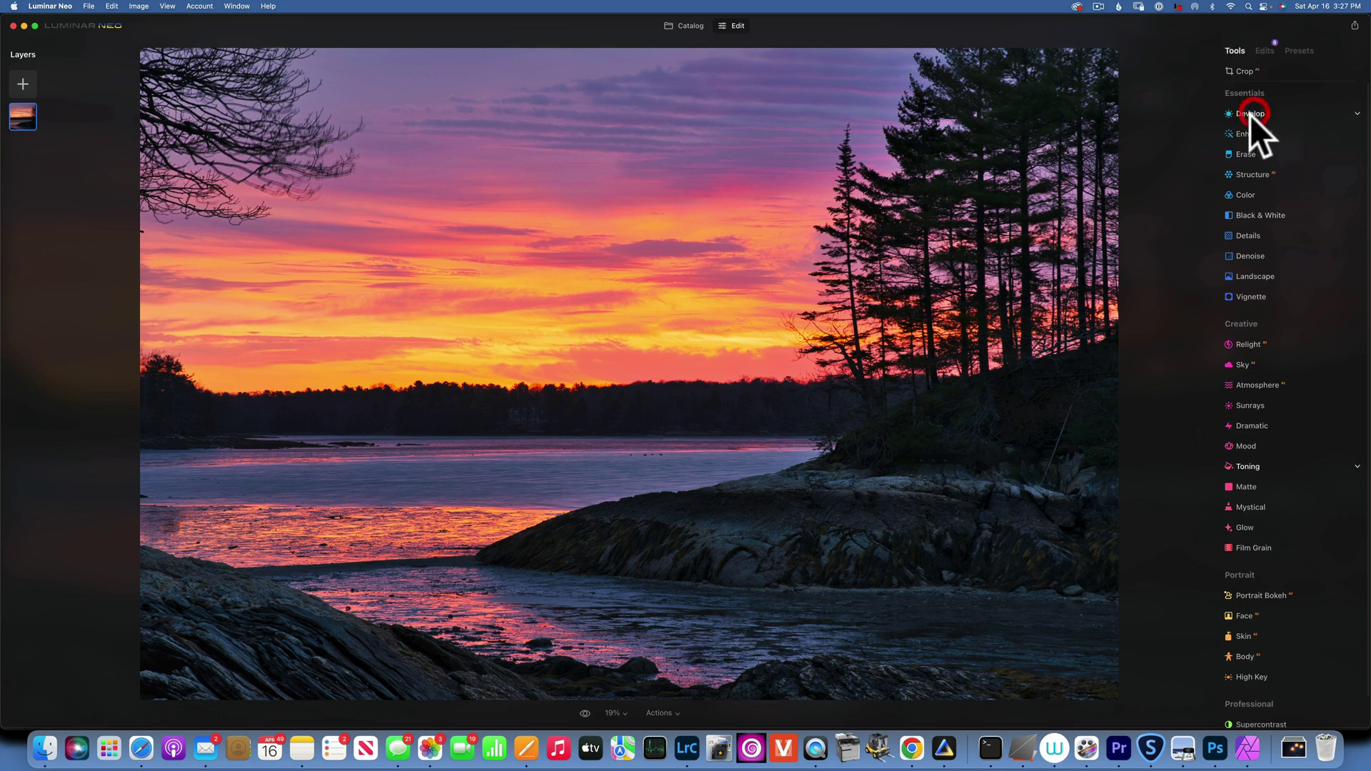
pyautogui.click(1250, 115)
pyautogui.moveTo(1293, 216)
pyautogui.mouseDown()
pyautogui.moveTo(1314, 217)
pyautogui.moveTo(1295, 219)
pyautogui.mouseUp()
pyautogui.click(1272, 245)
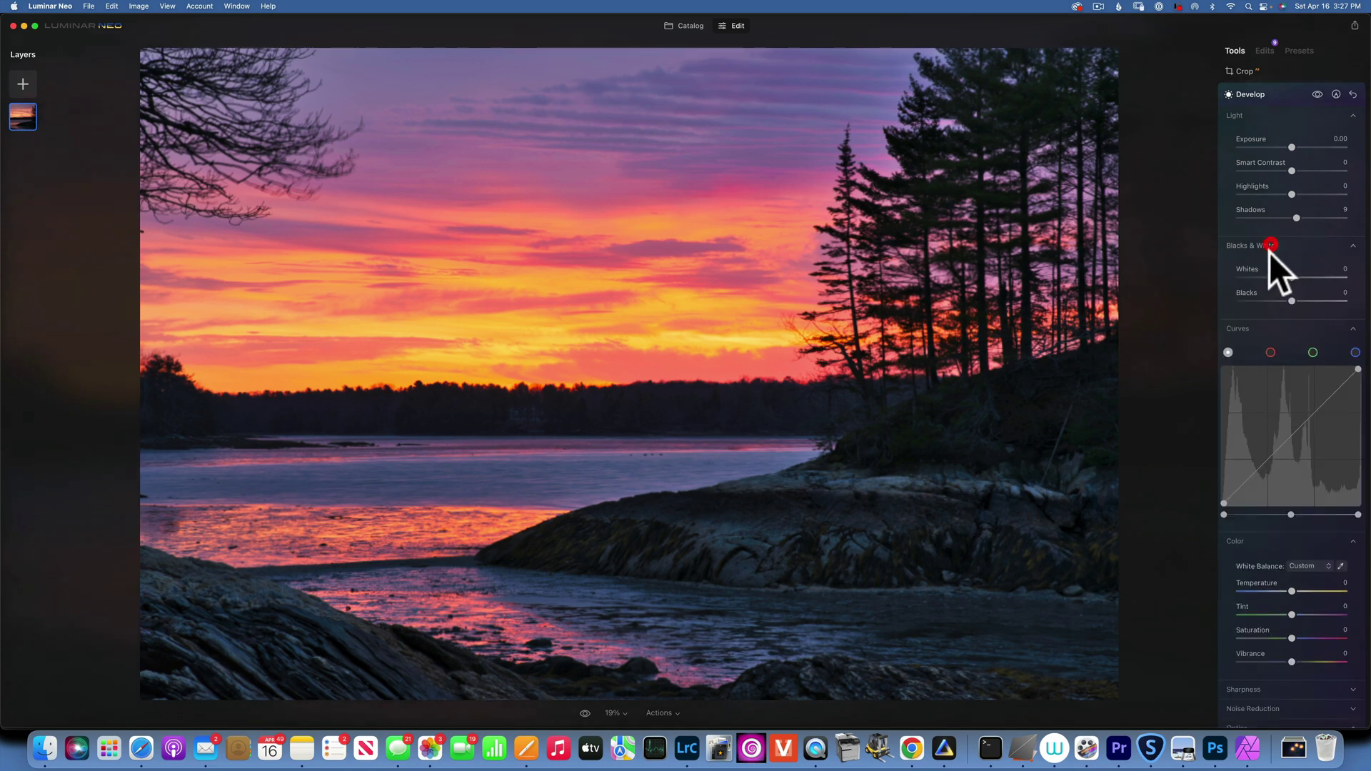
pyautogui.moveTo(1292, 301); pyautogui.dragTo(1286, 301)
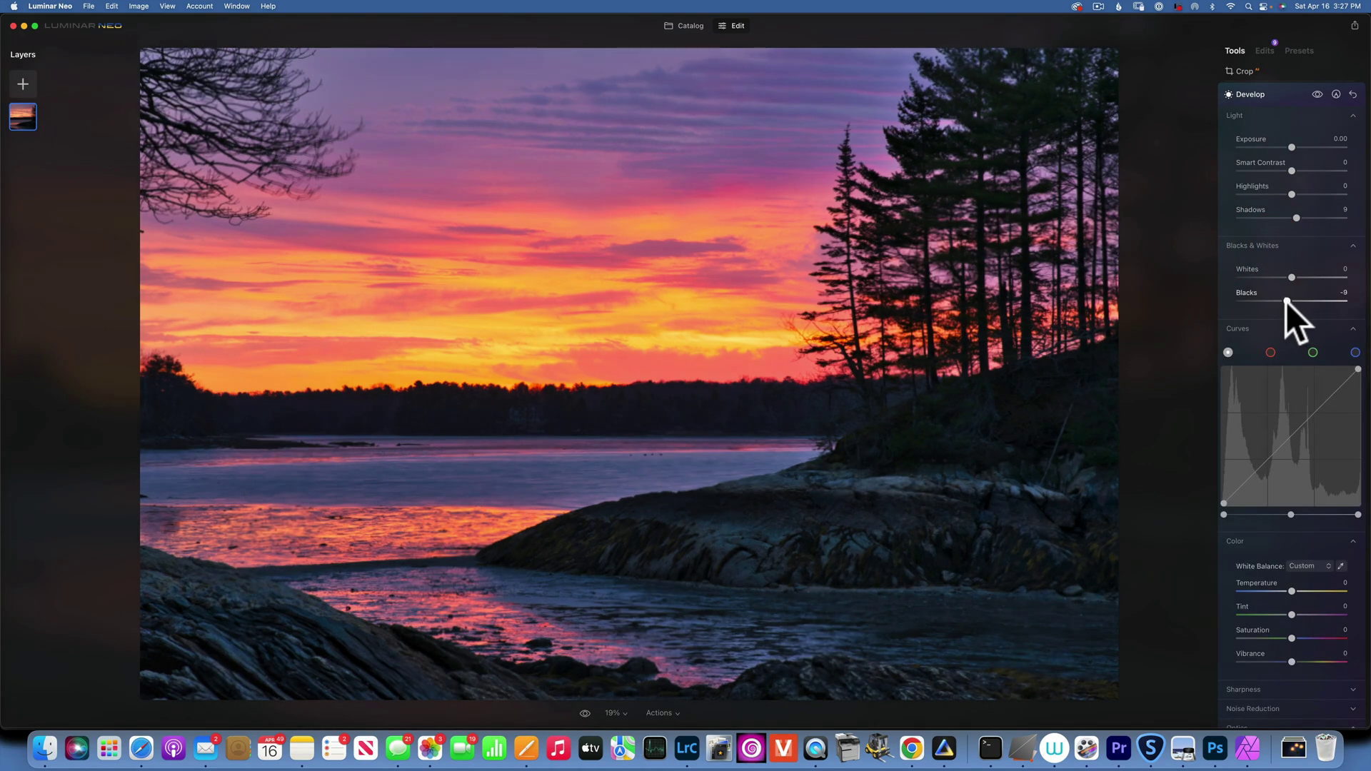
pyautogui.click(1233, 97)
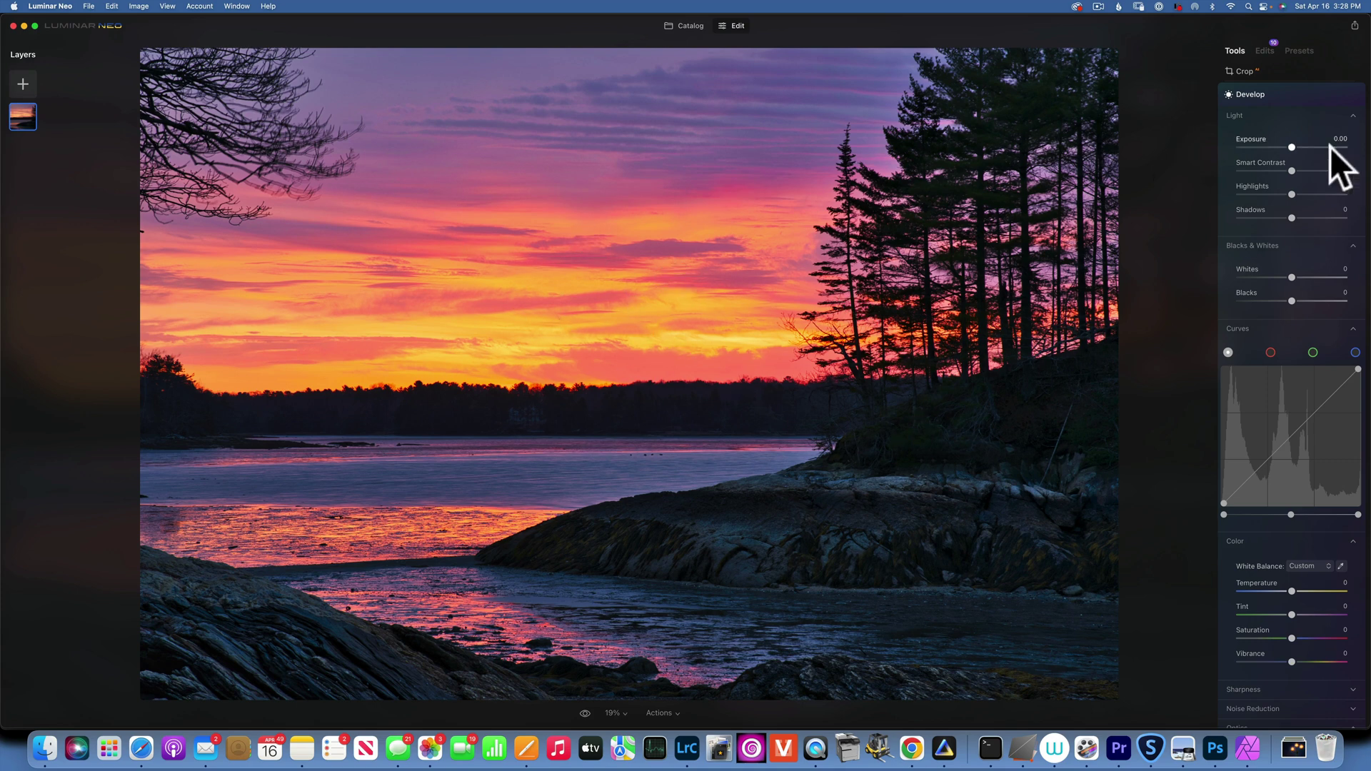
# Step: Set Exposure to 0.27, bow the red curve upward, and add a point on the blue curve
pyautogui.moveTo(1291, 143); pyautogui.dragTo(1295, 145)
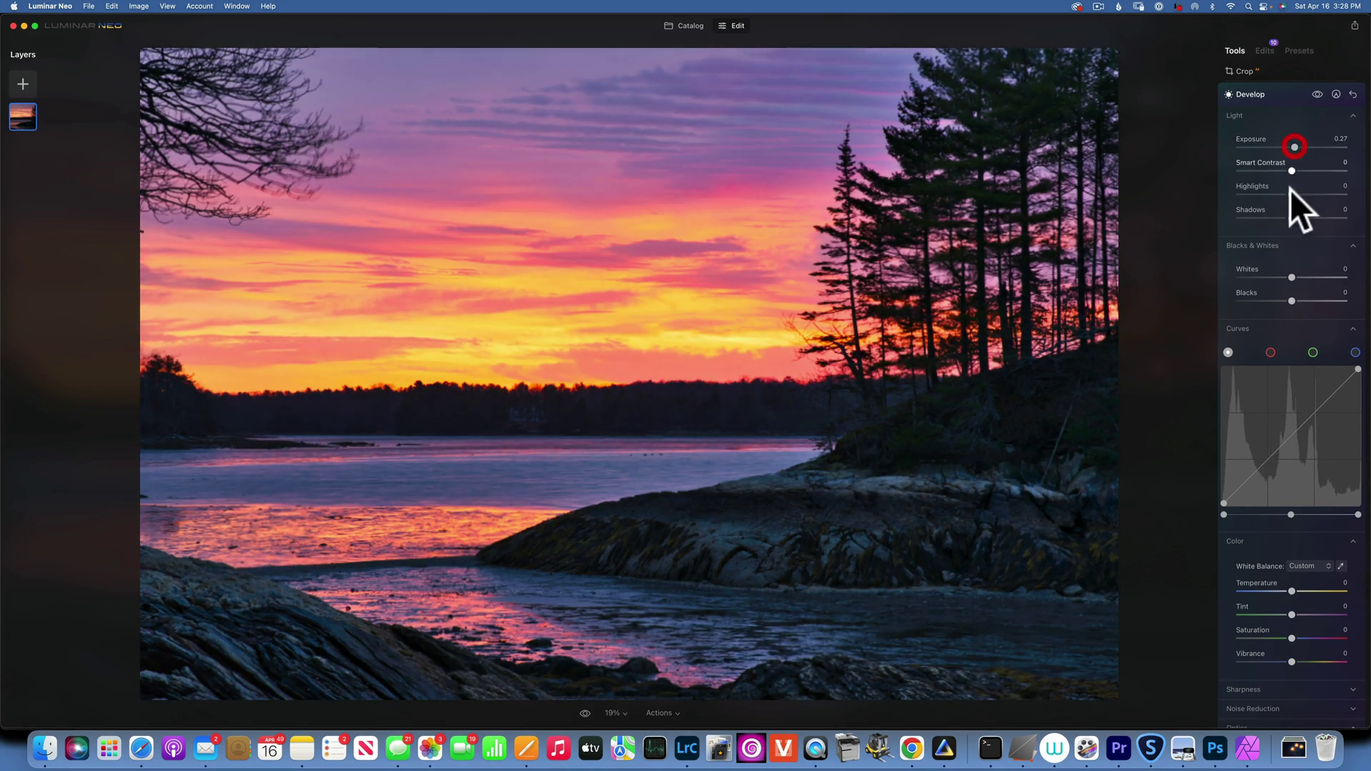
pyautogui.click(1272, 353)
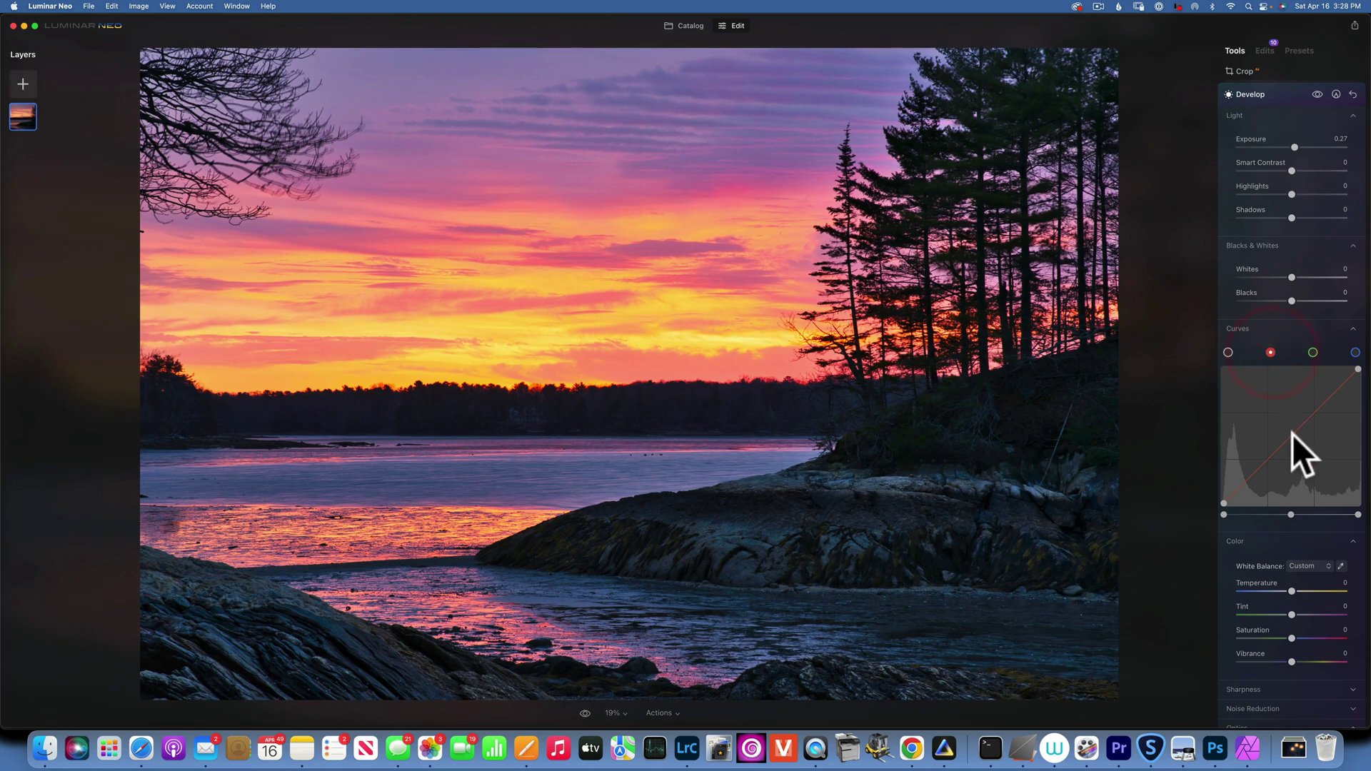
pyautogui.moveTo(1291, 431); pyautogui.dragTo(1288, 430)
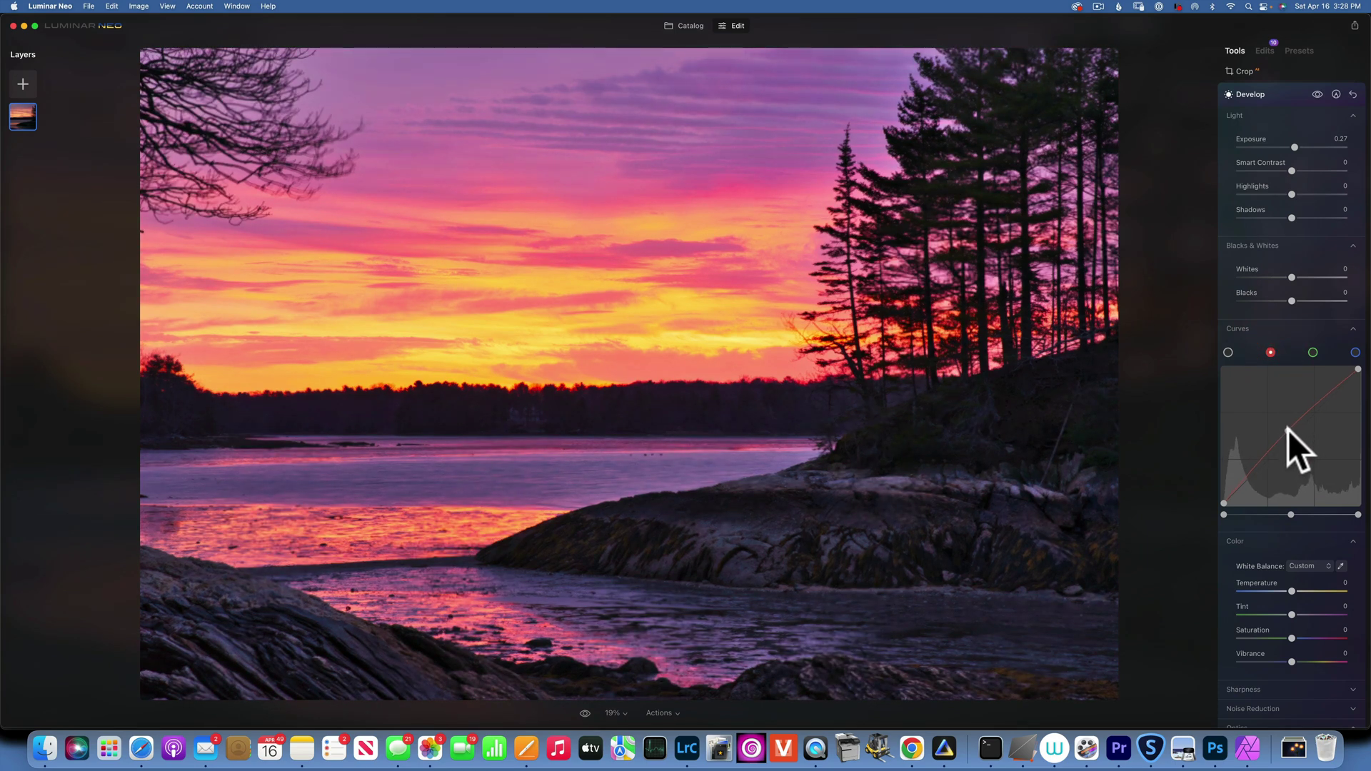
pyautogui.click(1355, 353)
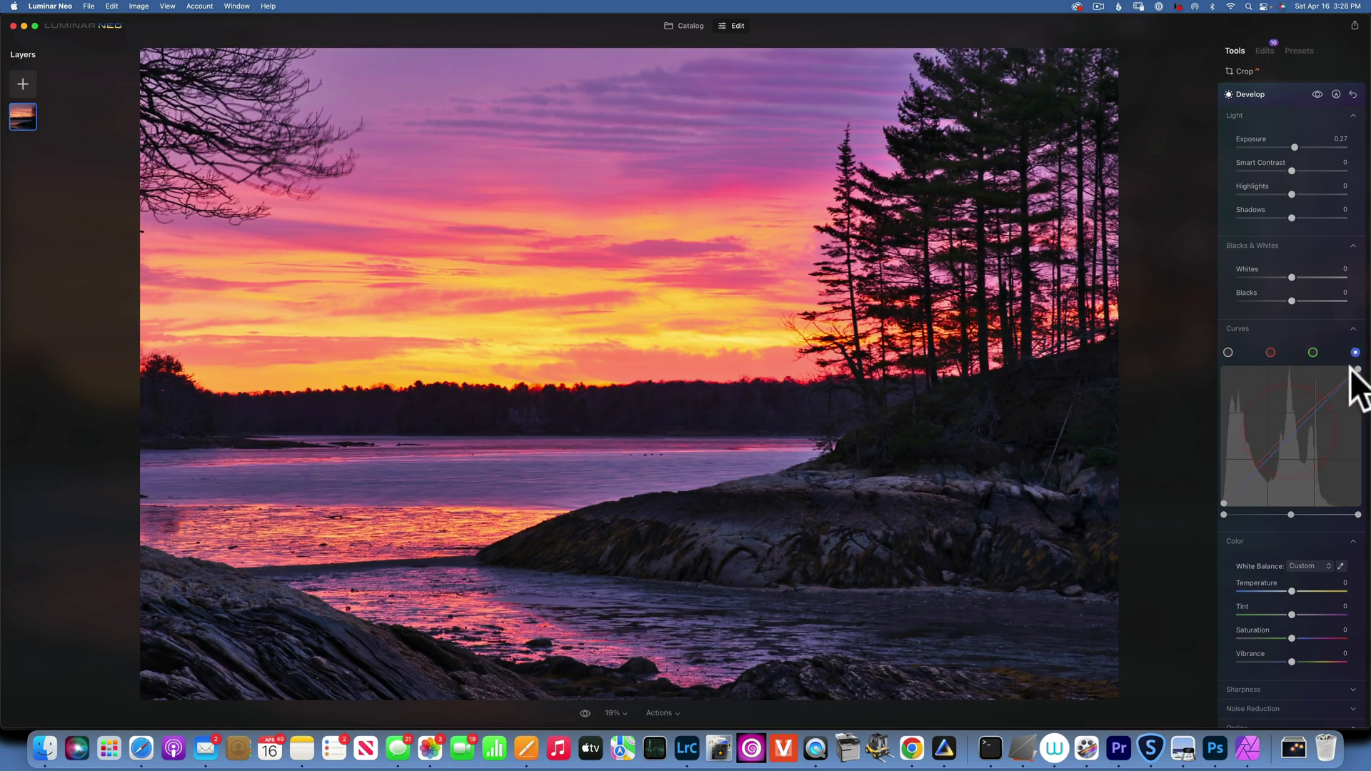
pyautogui.click(1292, 439)
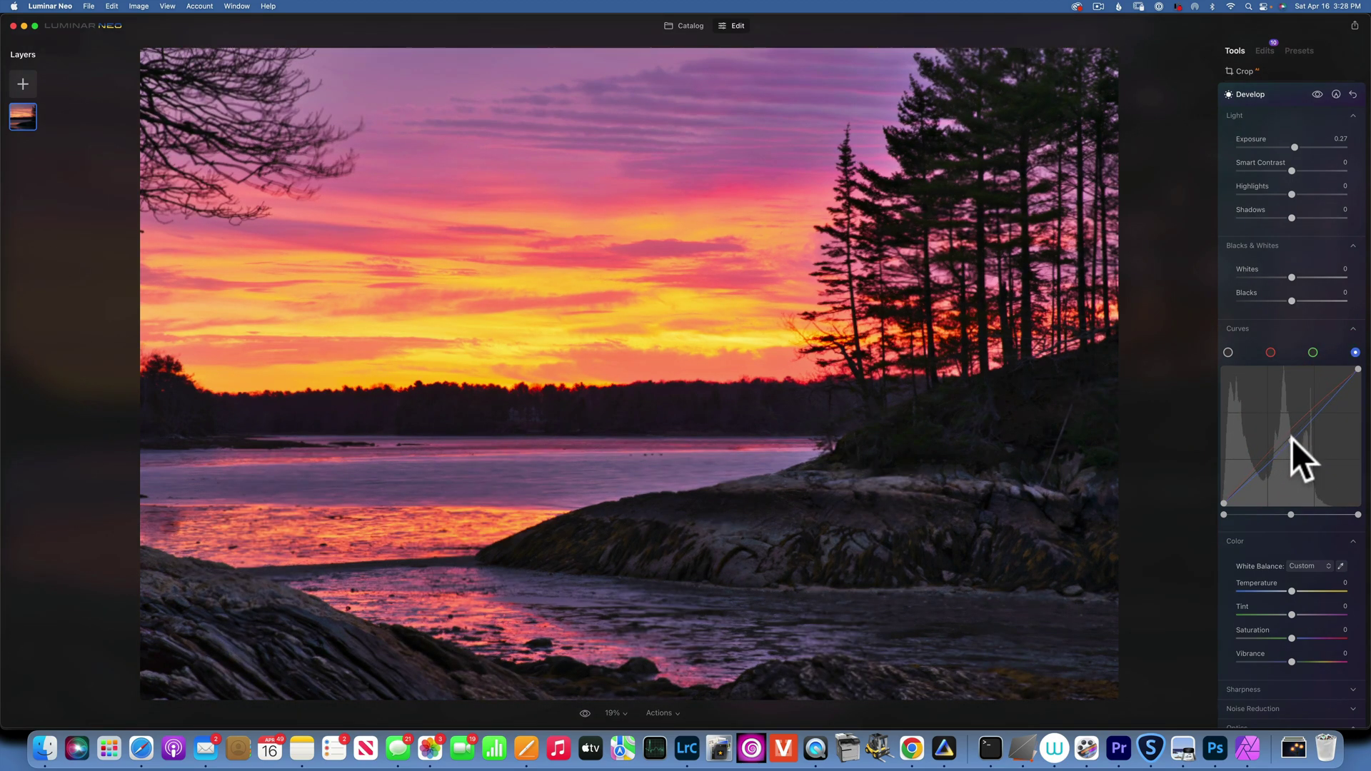
# Step: Check the sharpening controls, then start a Paint Mask for the Develop adjustments
pyautogui.scroll(-3, 1293, 440)
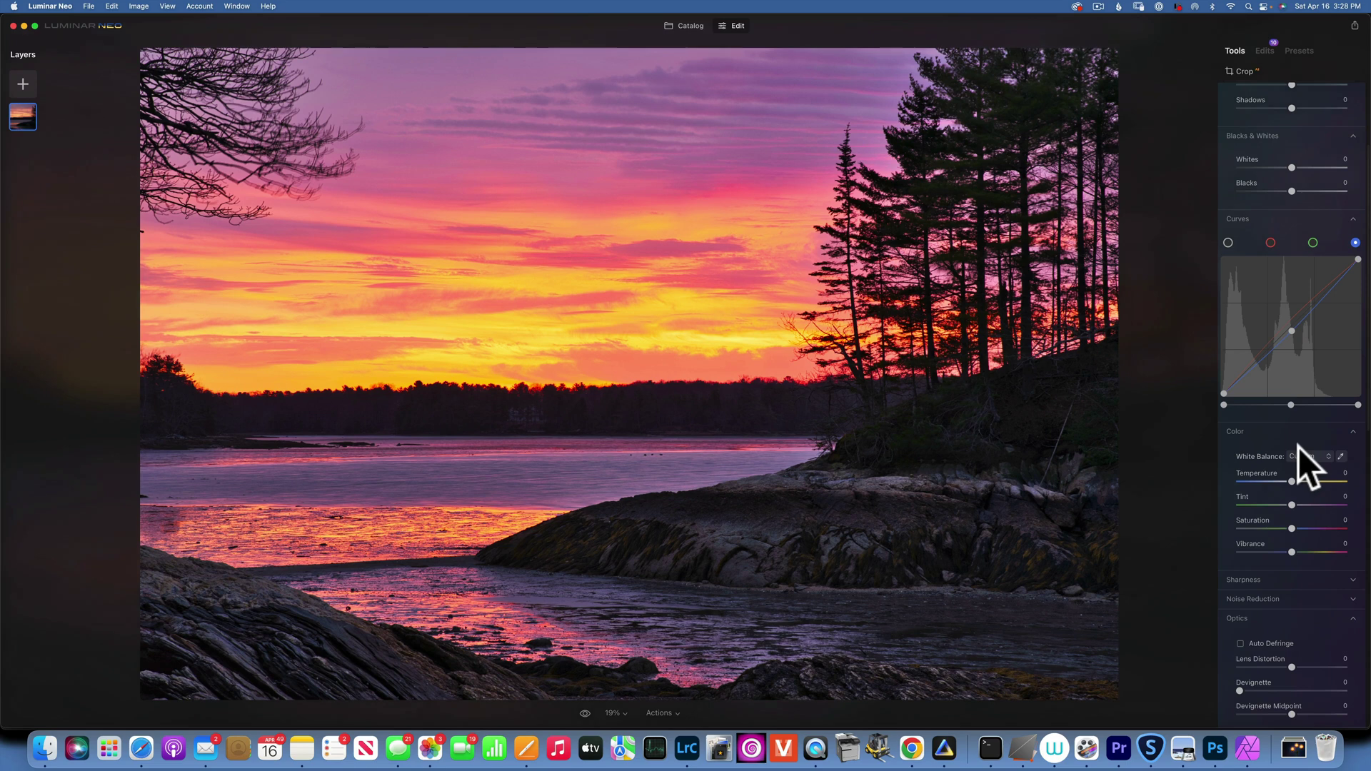
pyautogui.scroll(-2, 1297, 520)
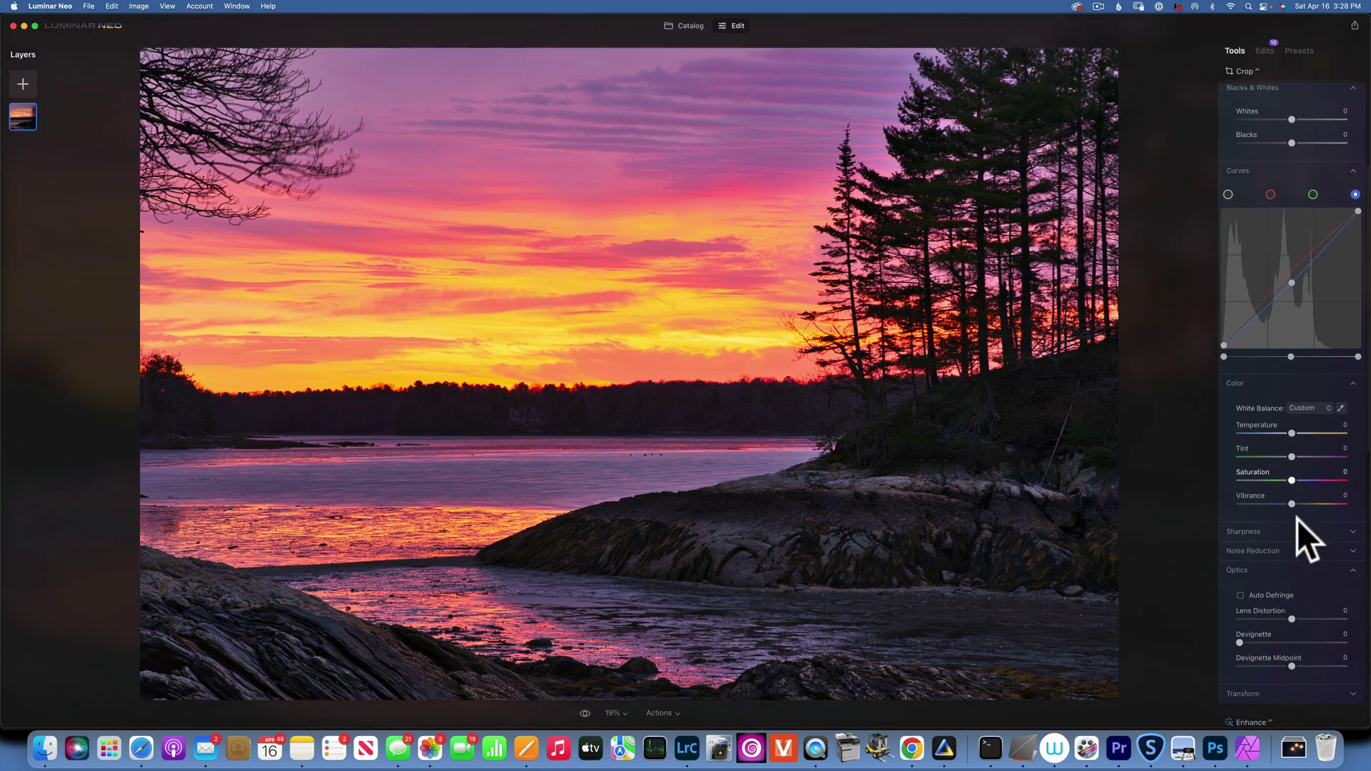
pyautogui.click(1285, 527)
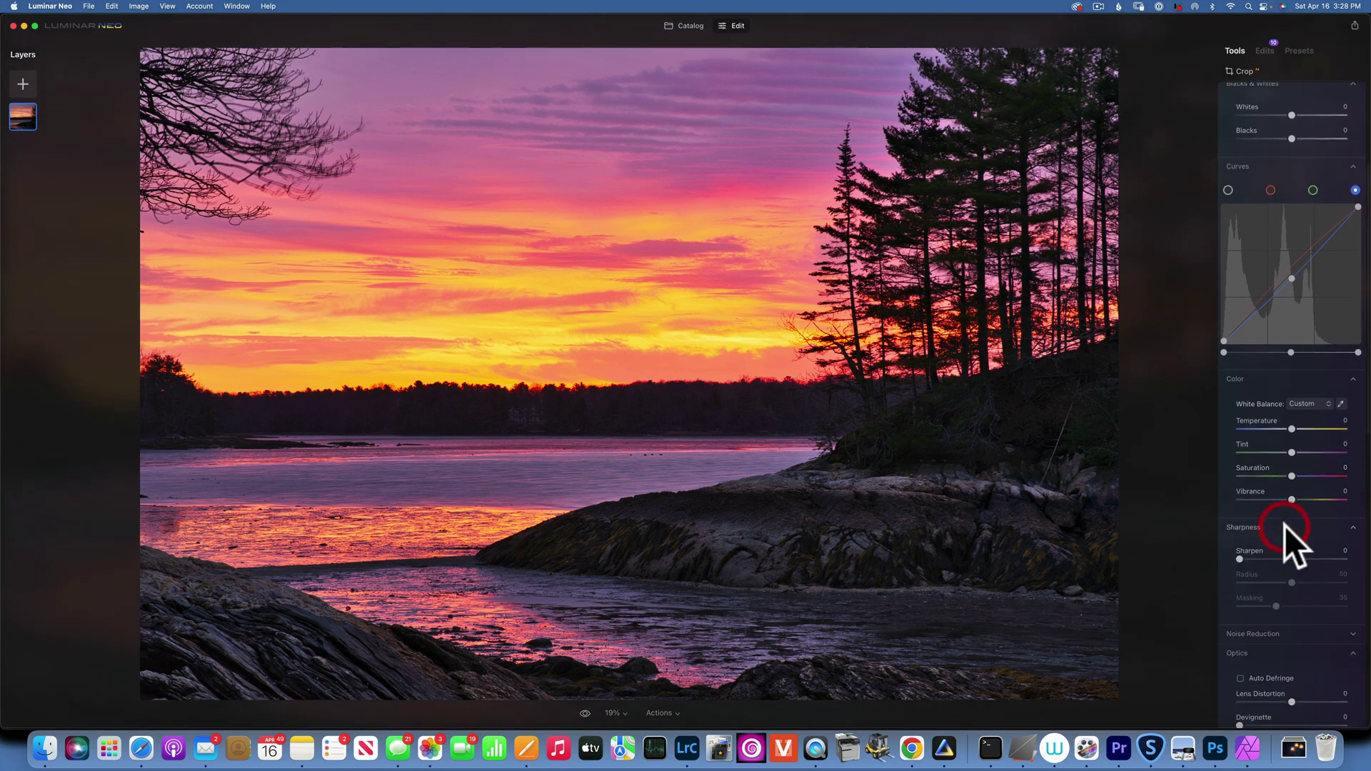
pyautogui.click(1280, 526)
pyautogui.scroll(-1, 1278, 526)
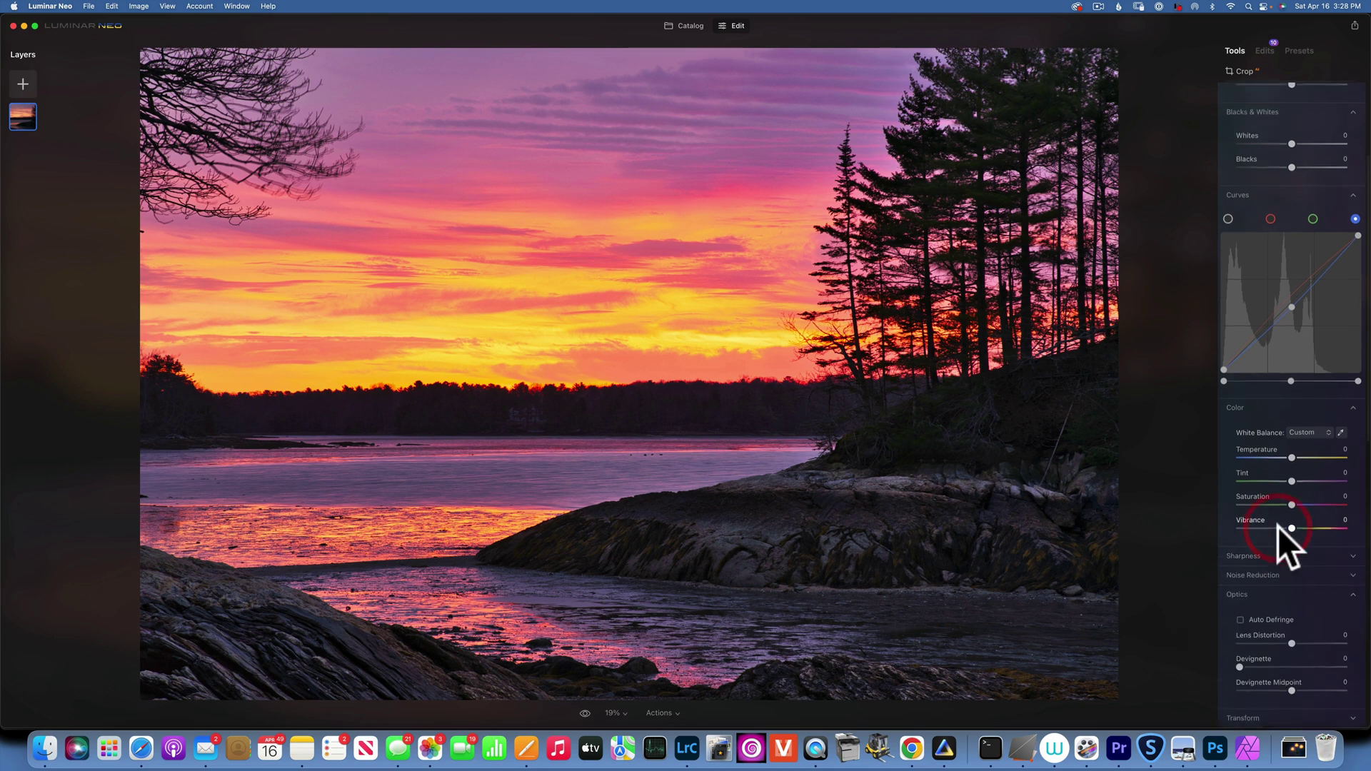
pyautogui.scroll(-3, 1279, 526)
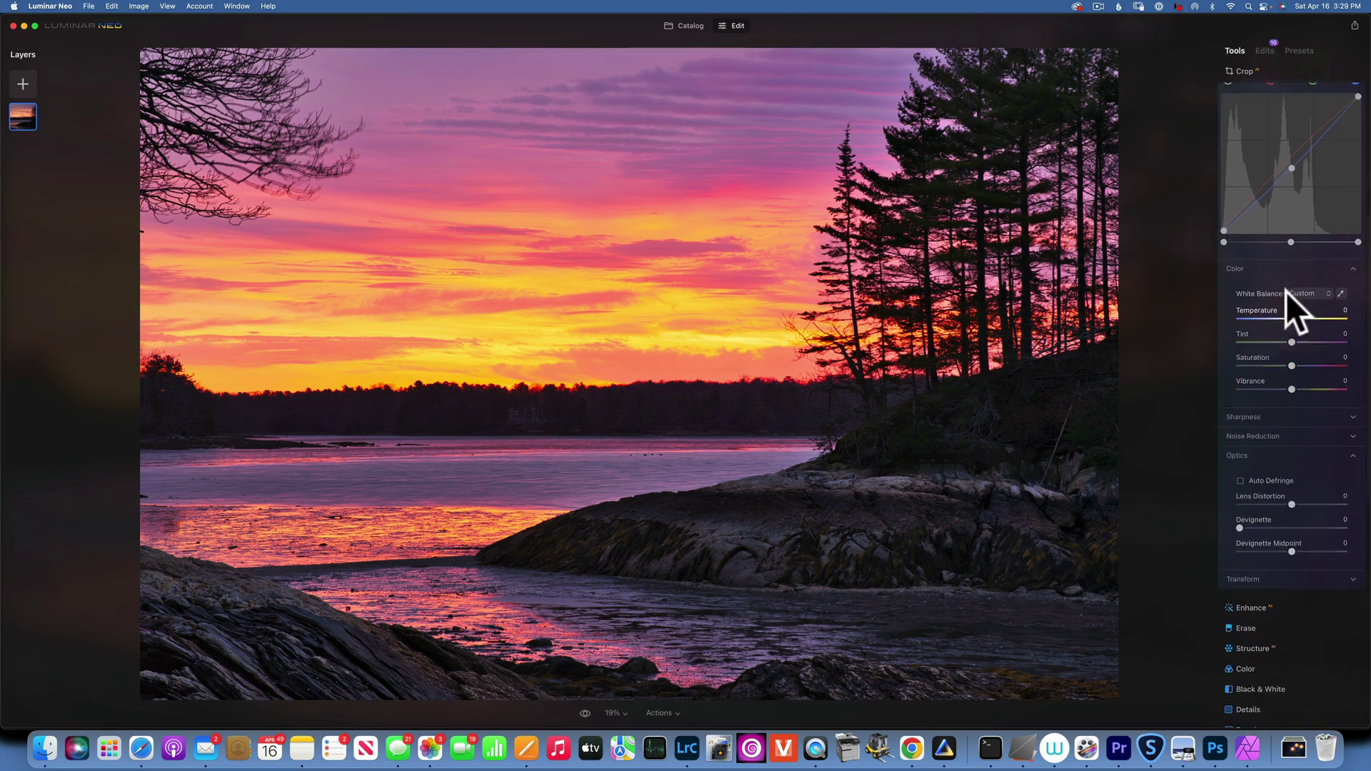
pyautogui.scroll(10, 1288, 291)
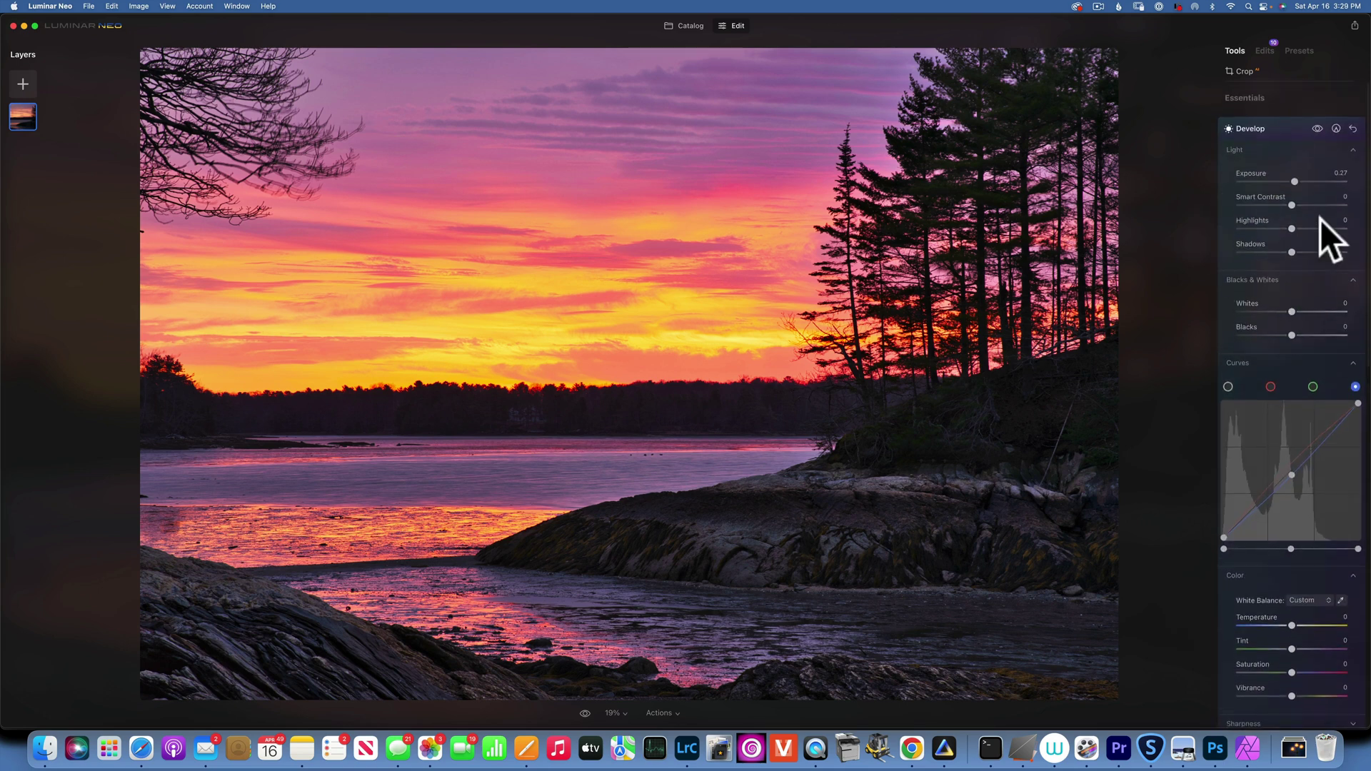
pyautogui.click(1336, 123)
# Step: Paint the Develop adjustments over the sky with a size-341 brush, then switch to a lower-strength eraser
pyautogui.moveTo(1297, 173); pyautogui.dragTo(1330, 172)
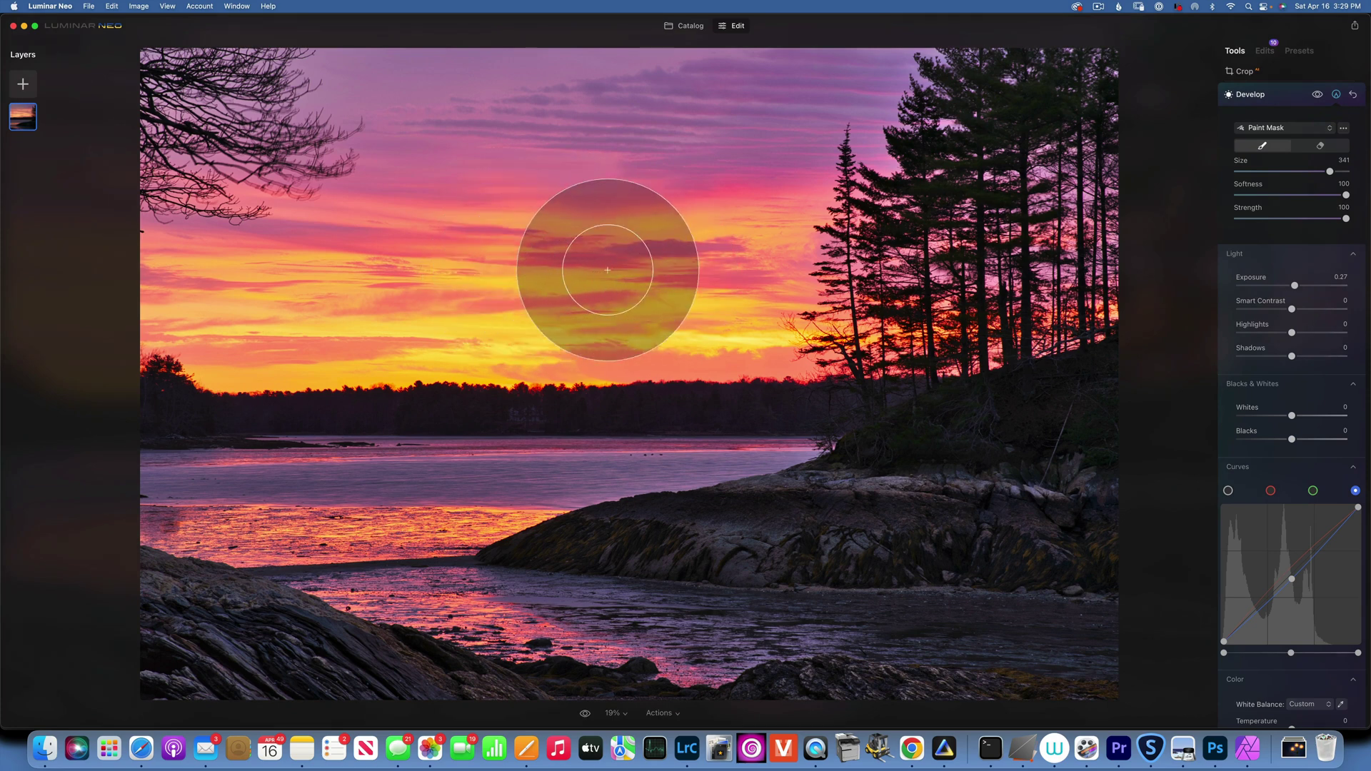
pyautogui.moveTo(633, 275)
pyautogui.mouseDown()
pyautogui.moveTo(431, 297)
pyautogui.moveTo(663, 283)
pyautogui.mouseUp()
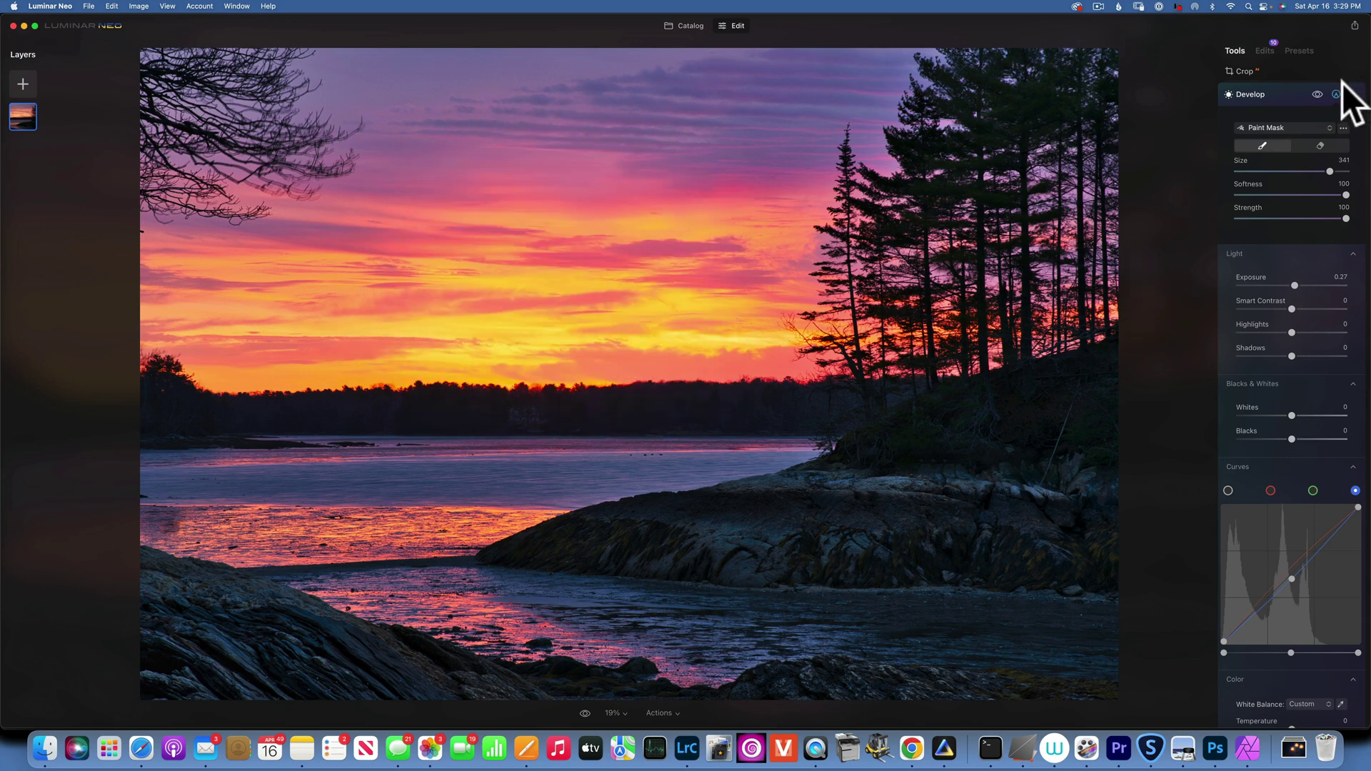
pyautogui.click(1317, 93)
pyautogui.click(1317, 92)
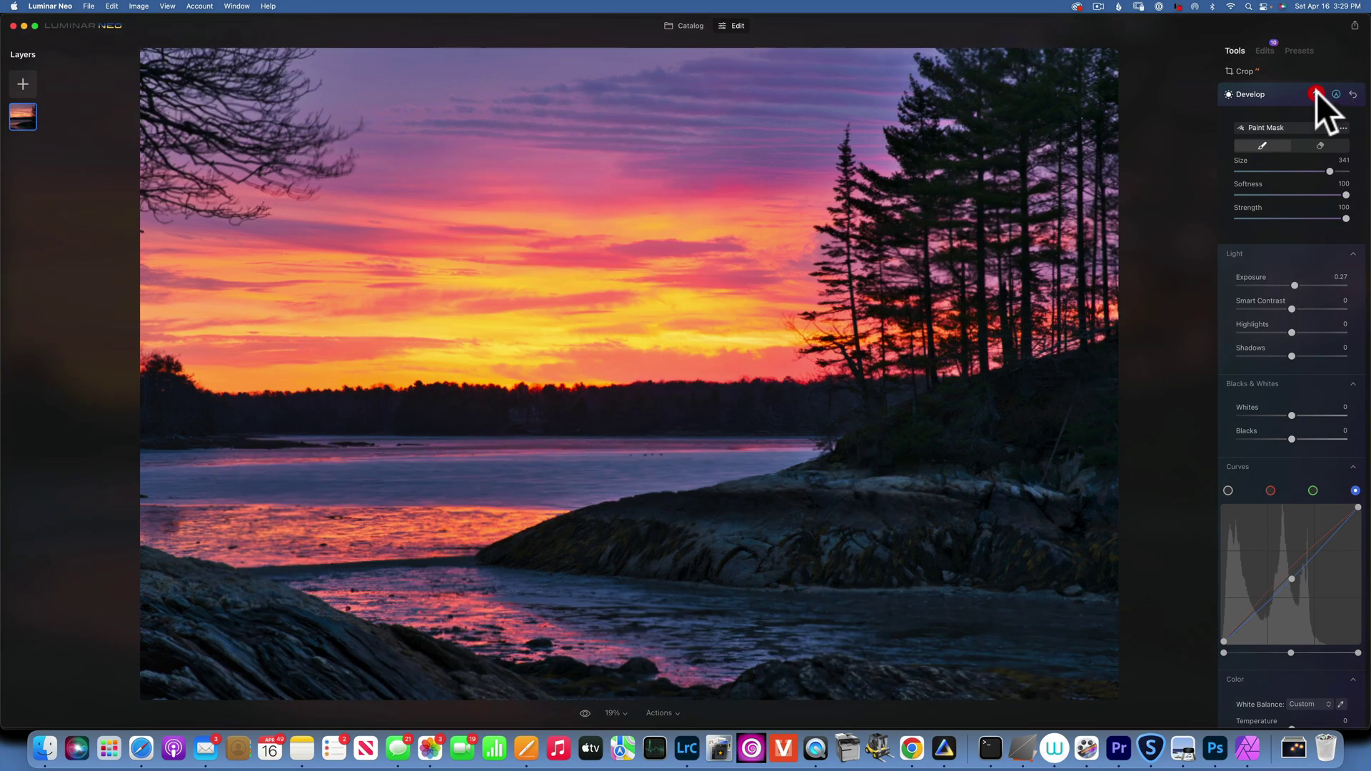
pyautogui.click(1318, 93)
pyautogui.click(1317, 92)
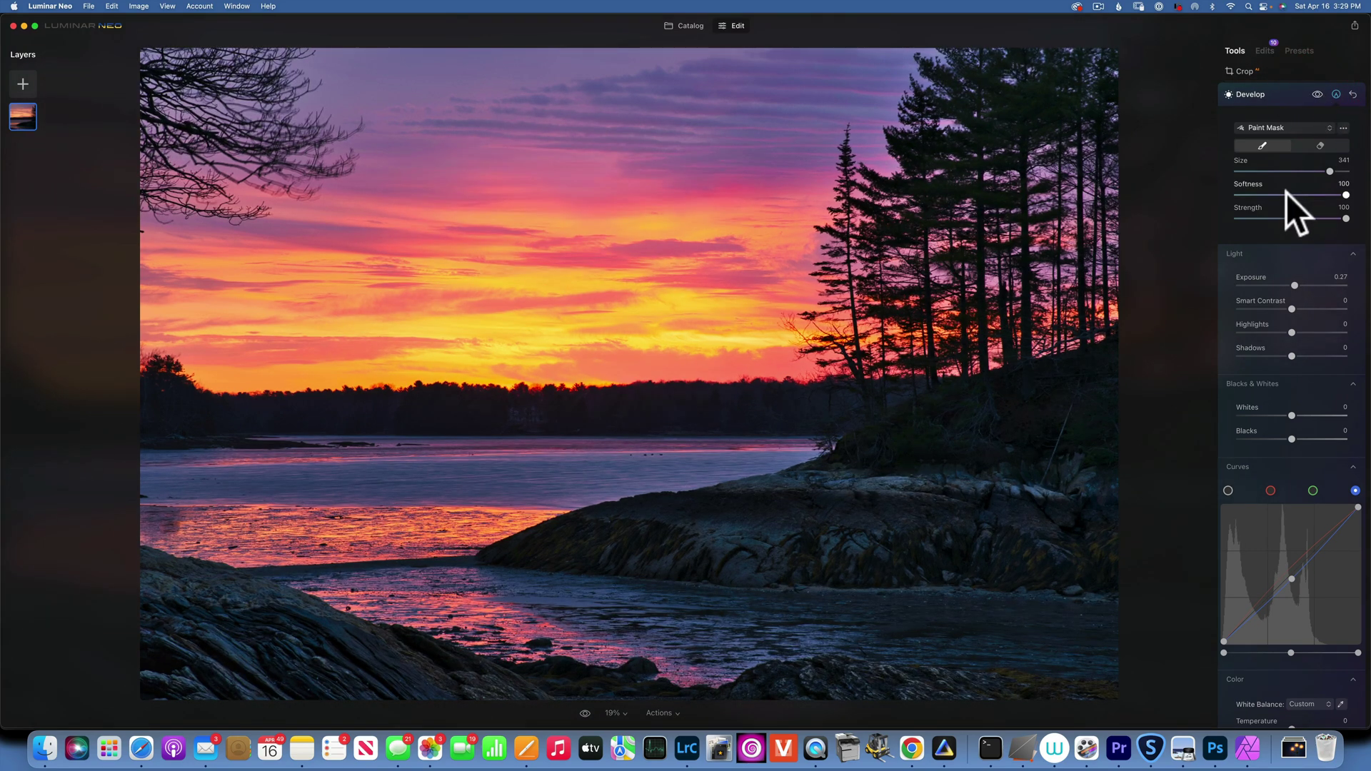
pyautogui.click(1320, 146)
pyautogui.moveTo(1346, 219)
pyautogui.mouseDown()
pyautogui.moveTo(1288, 220)
pyautogui.moveTo(1307, 218)
pyautogui.mouseUp()
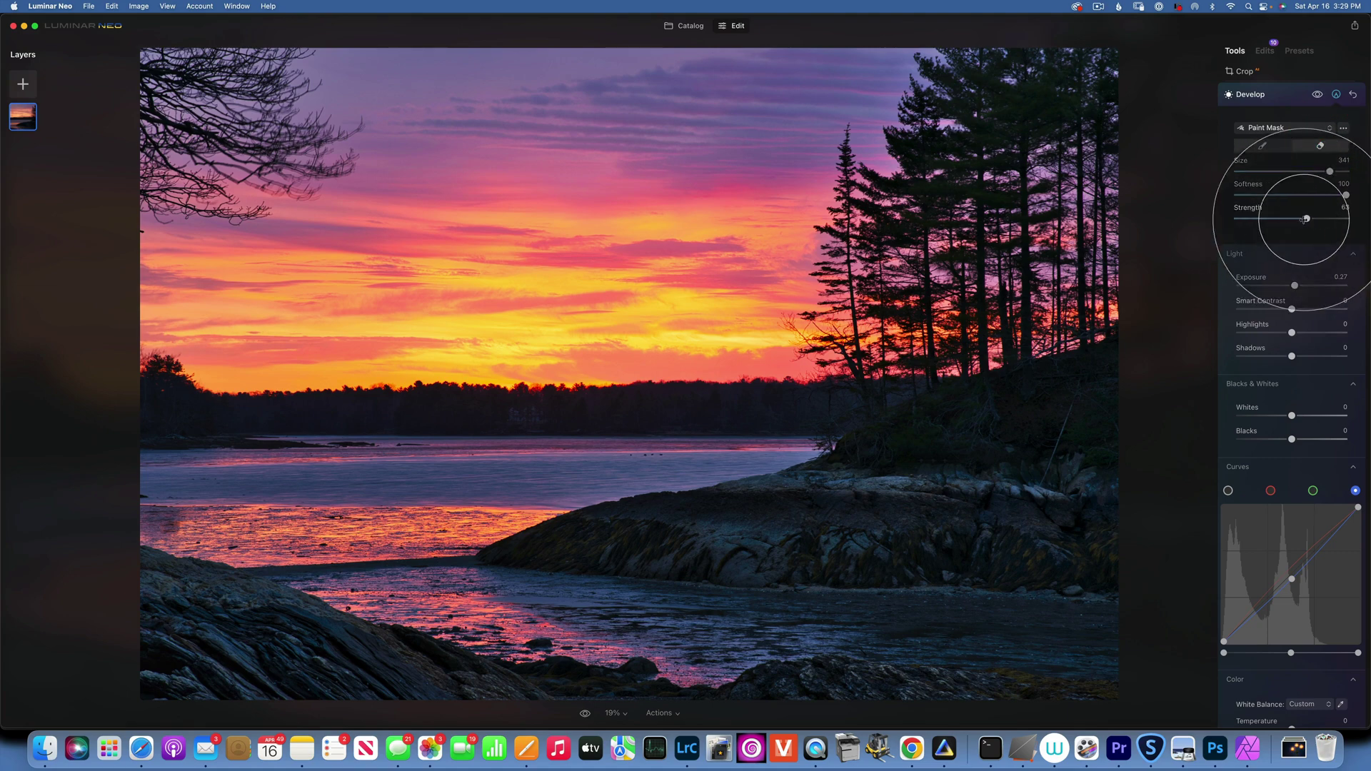